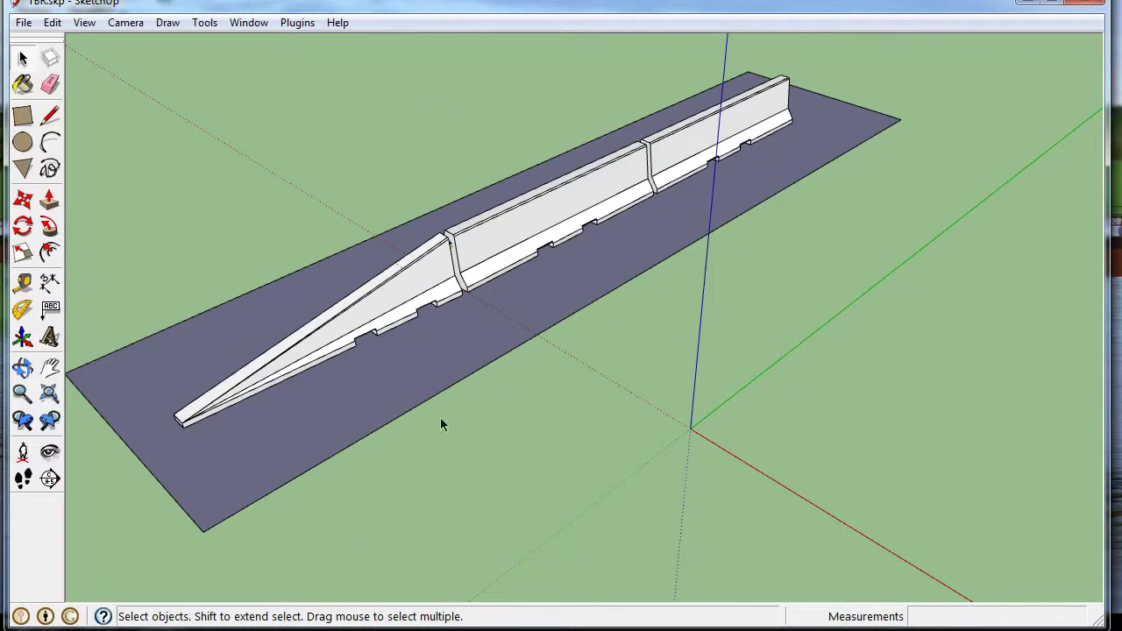
- Examine the tapered and full barrier sections and the pin-and-loop connection in the joint between them
click(391, 298)
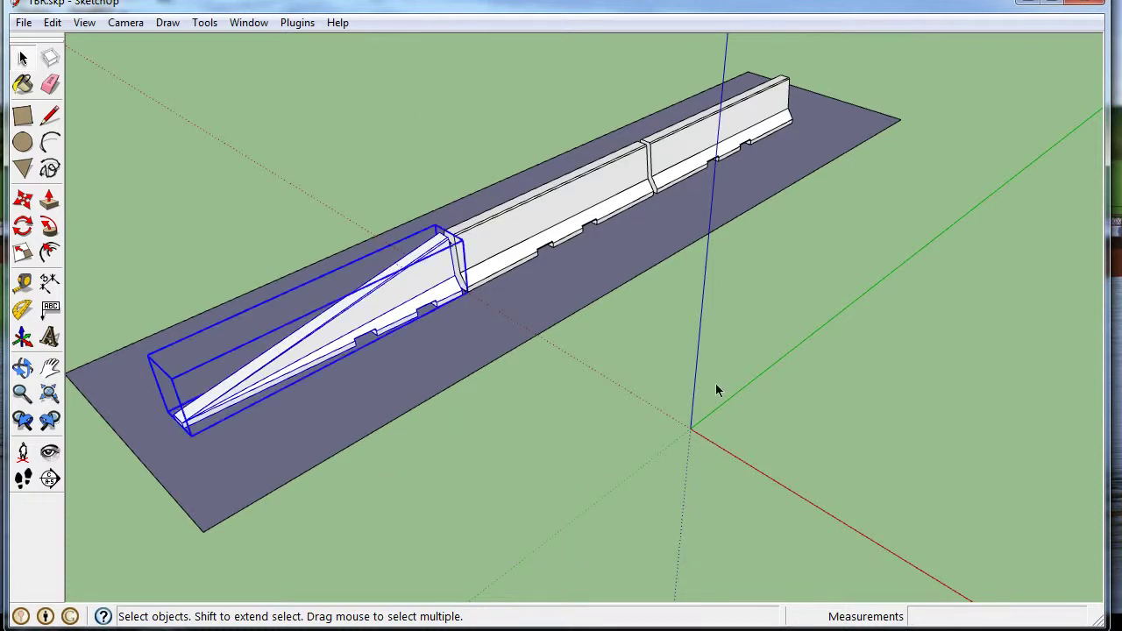
click(575, 213)
click(321, 96)
scroll(433, 261, up, 6)
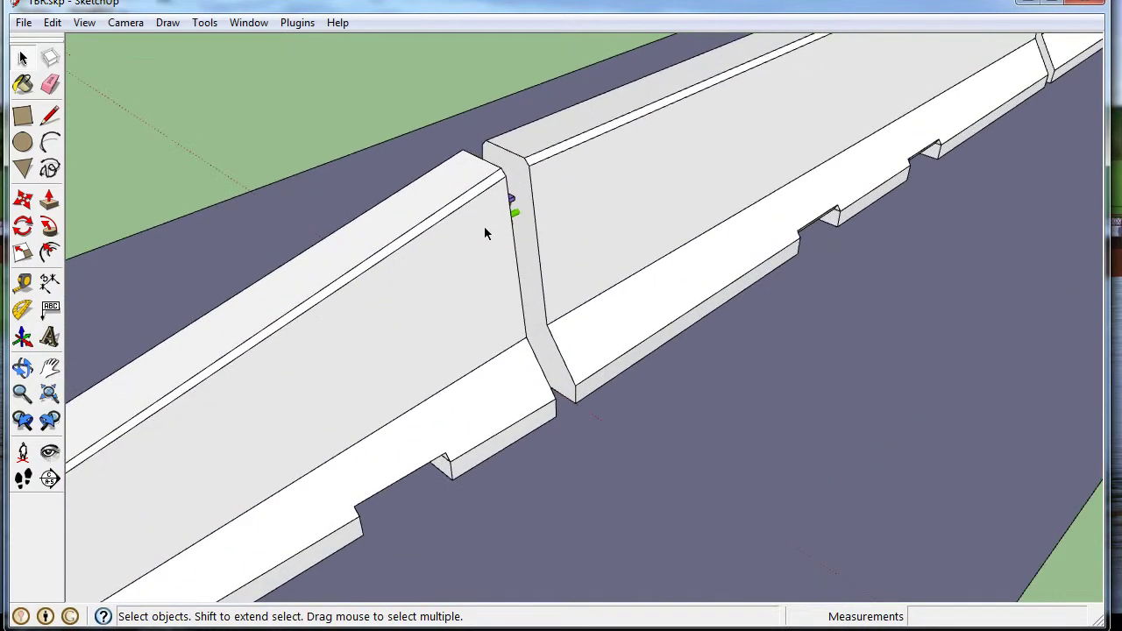
middle_drag(487, 234, 396, 213)
scroll(333, 129, up, 3)
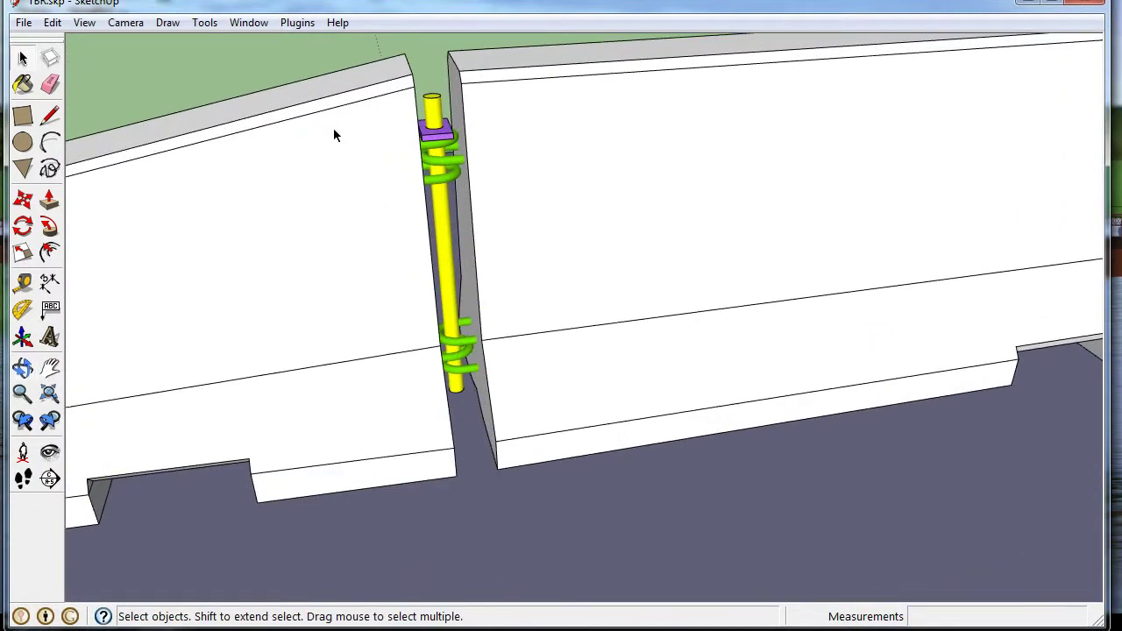
scroll(430, 170, up, 2)
middle_drag(431, 171, 437, 189)
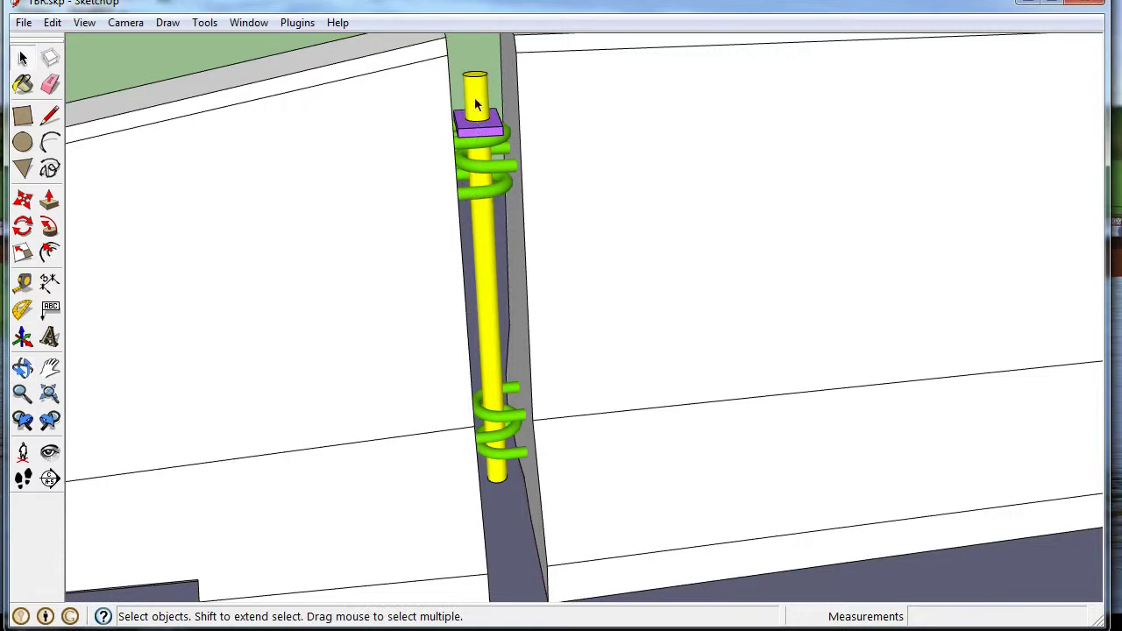
scroll(546, 208, down, 10)
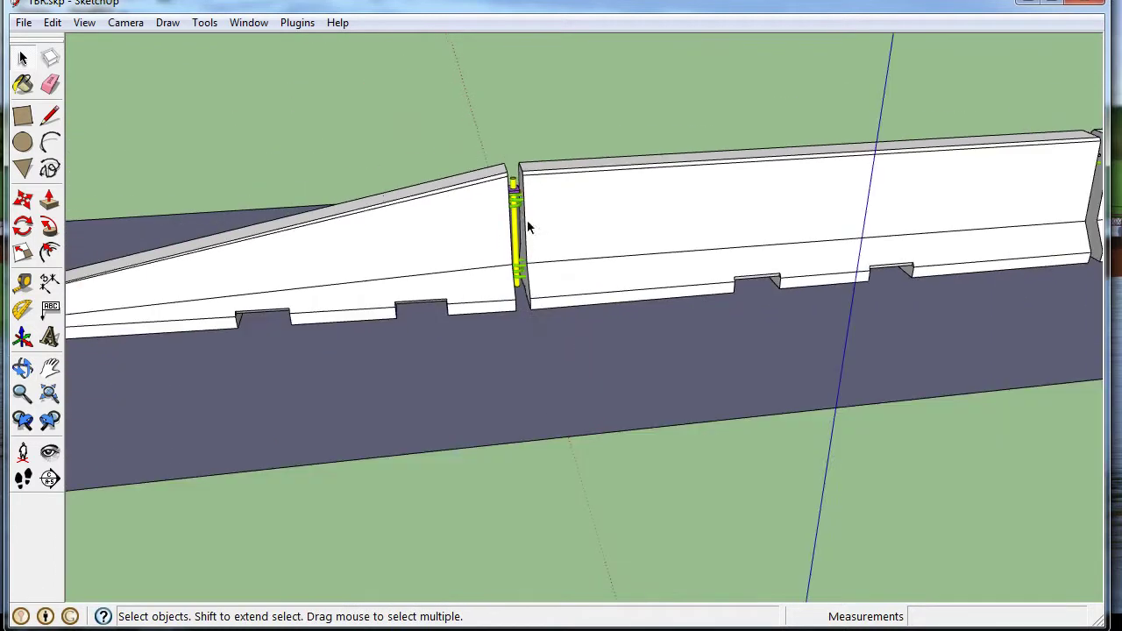
middle_drag(527, 220, 585, 292)
scroll(667, 259, down, 8)
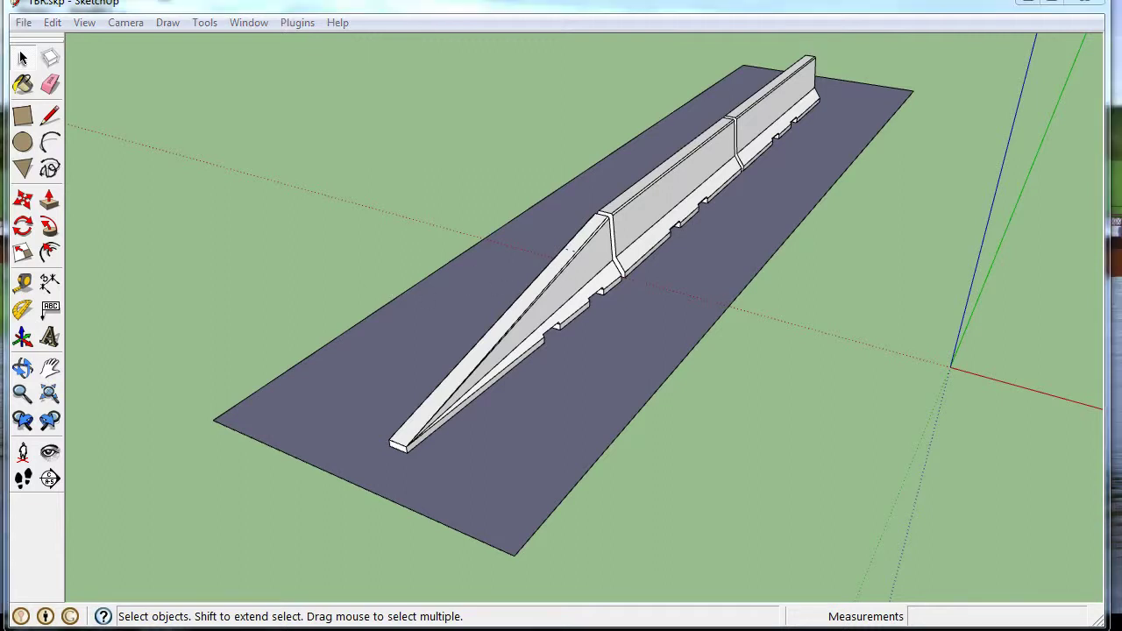
- Switch to the PDF road plan and review the barrier section, elevation and plan drawings, continuing to the bent bar details sheet
key(alt+Tab)
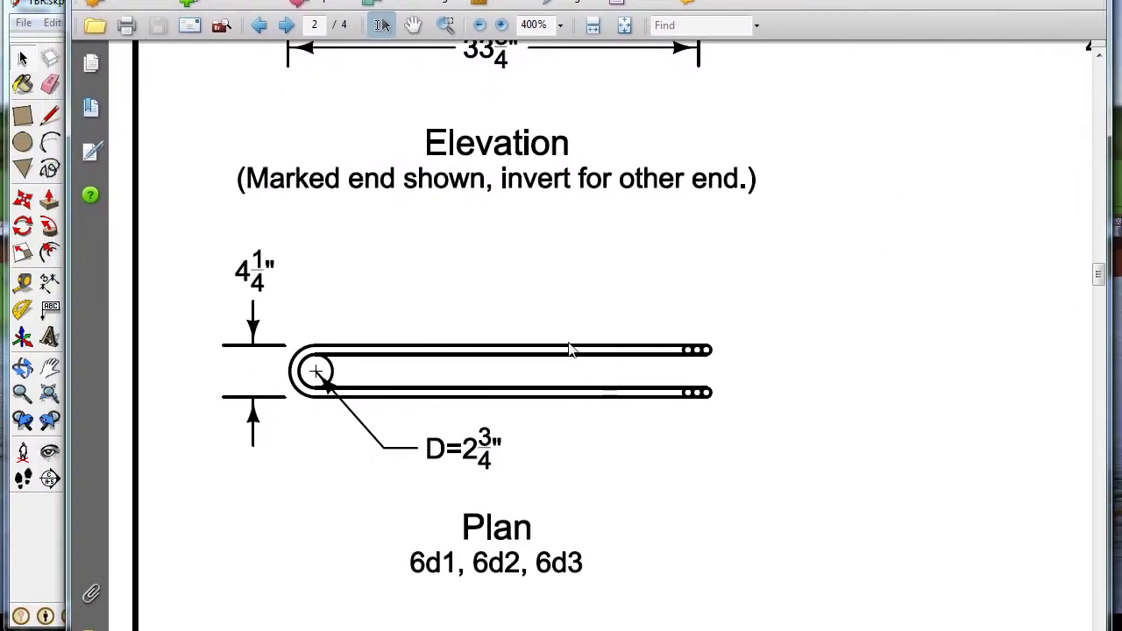
ctrl+scroll(561, 346, down, 4)
scroll(574, 341, up, 5)
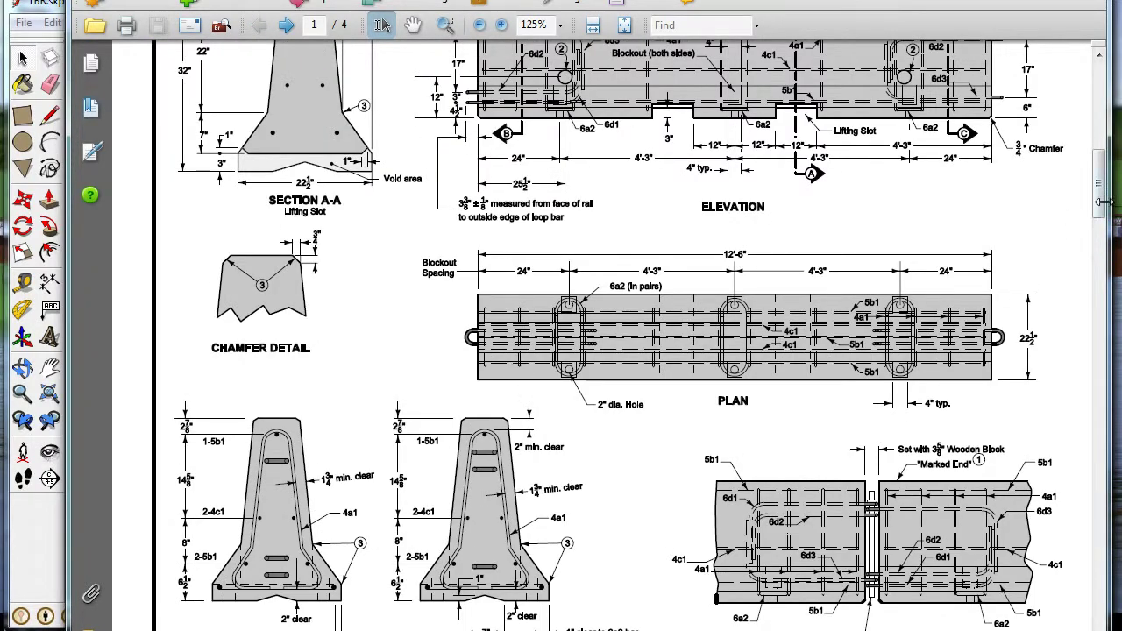
drag(1103, 202, 1103, 175)
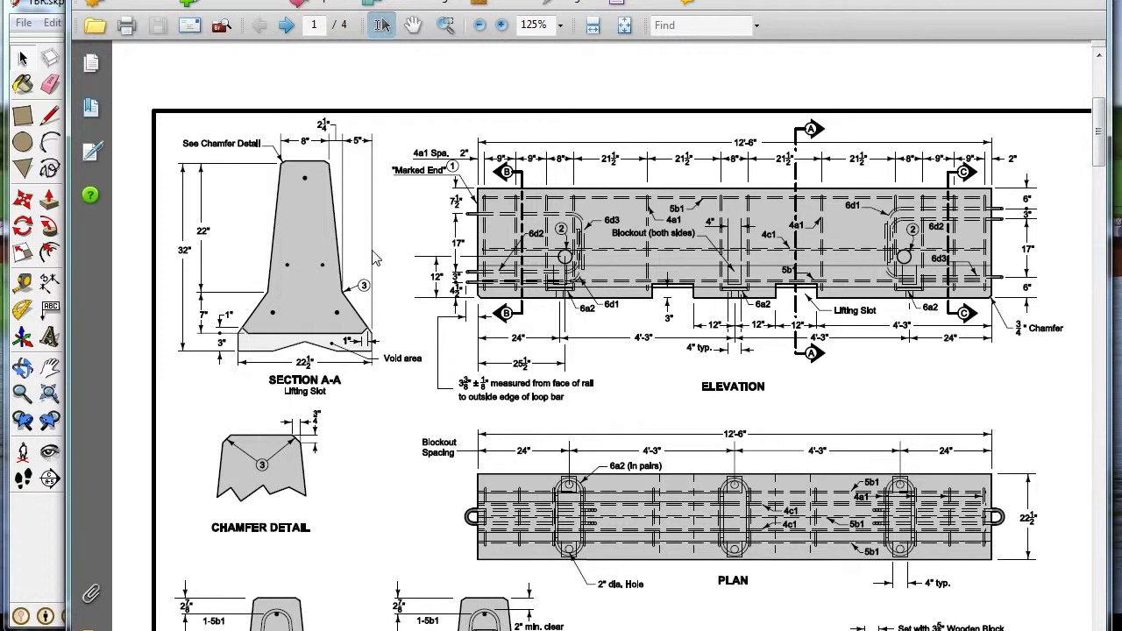
scroll(435, 254, down, 1)
drag(1099, 148, 1098, 221)
scroll(812, 416, down, 4)
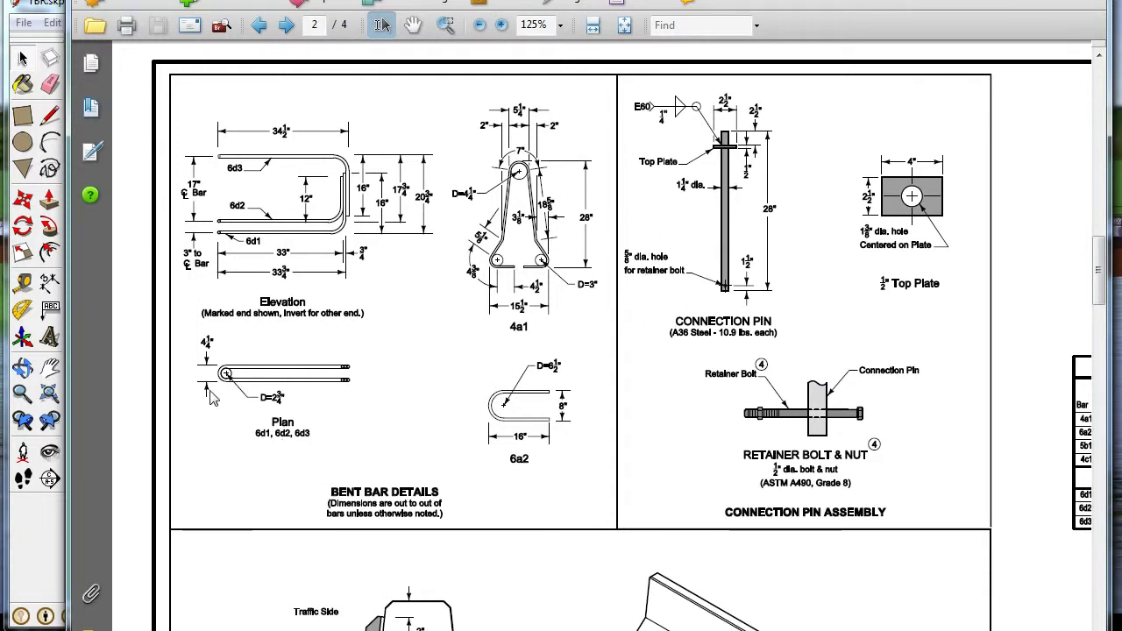
- Examine the plan detail of loop bars 6d1, 6d2 and 6d3, then the tapered end section sheet
ctrl+scroll(231, 388, up, 4)
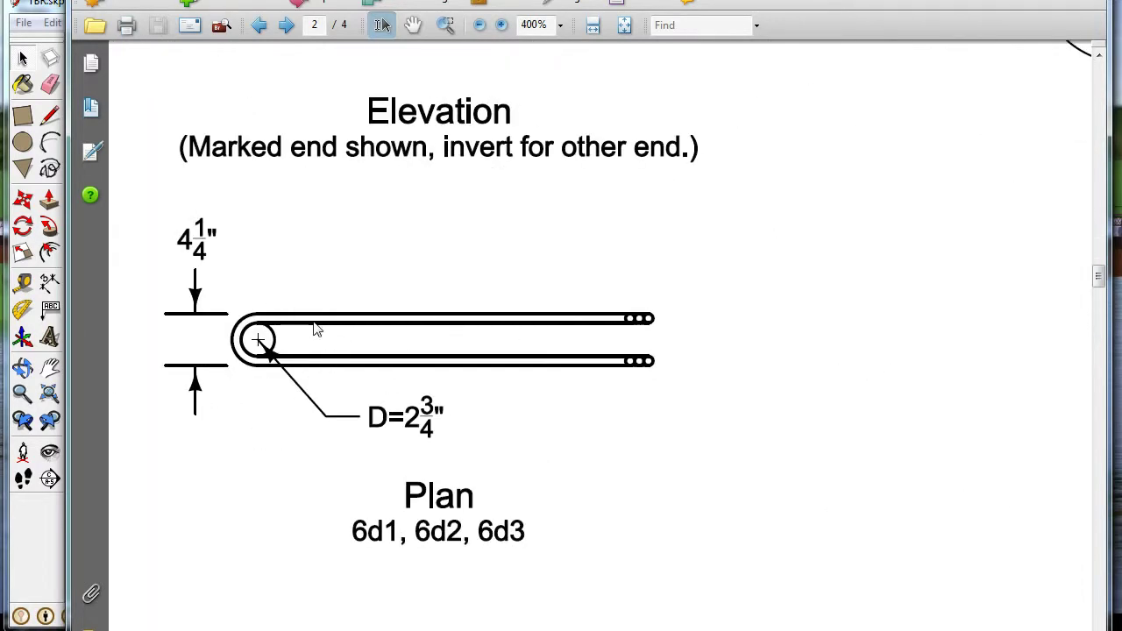
ctrl+scroll(343, 263, down, 5)
ctrl+scroll(350, 258, down, 2)
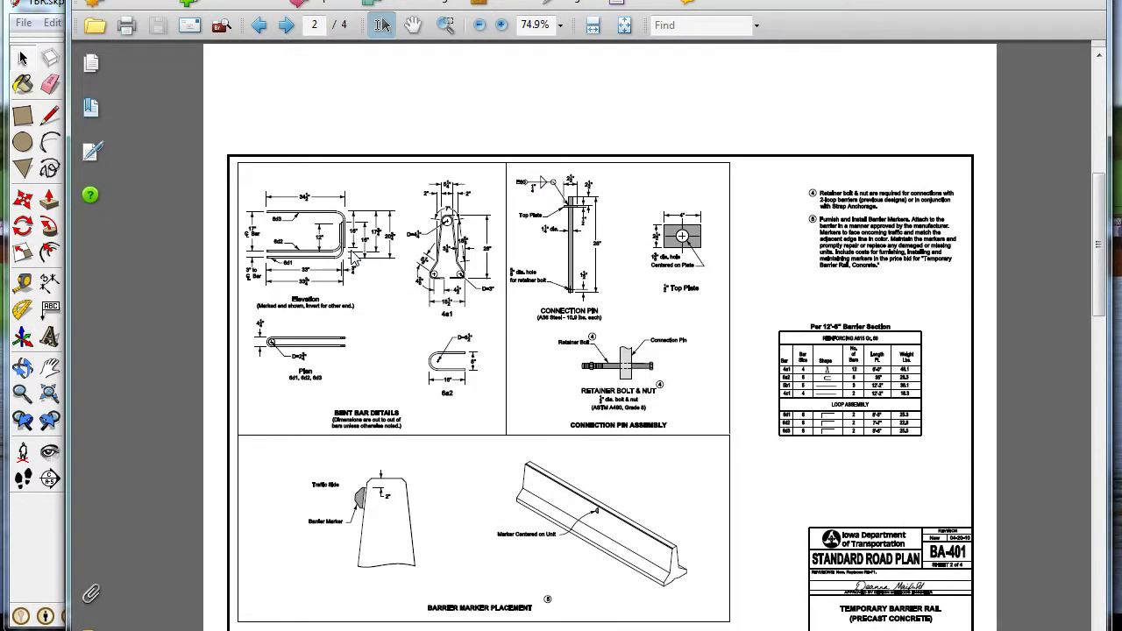
scroll(370, 244, down, 6)
ctrl+scroll(359, 412, up, 2)
ctrl+scroll(360, 412, up, 1)
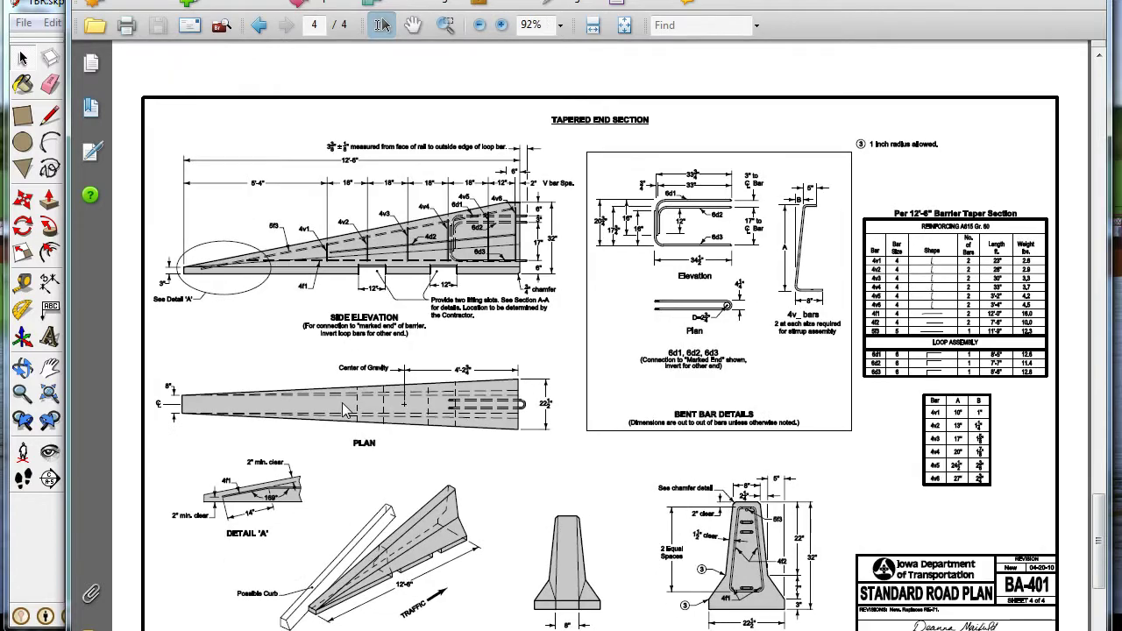
scroll(475, 351, up, 6)
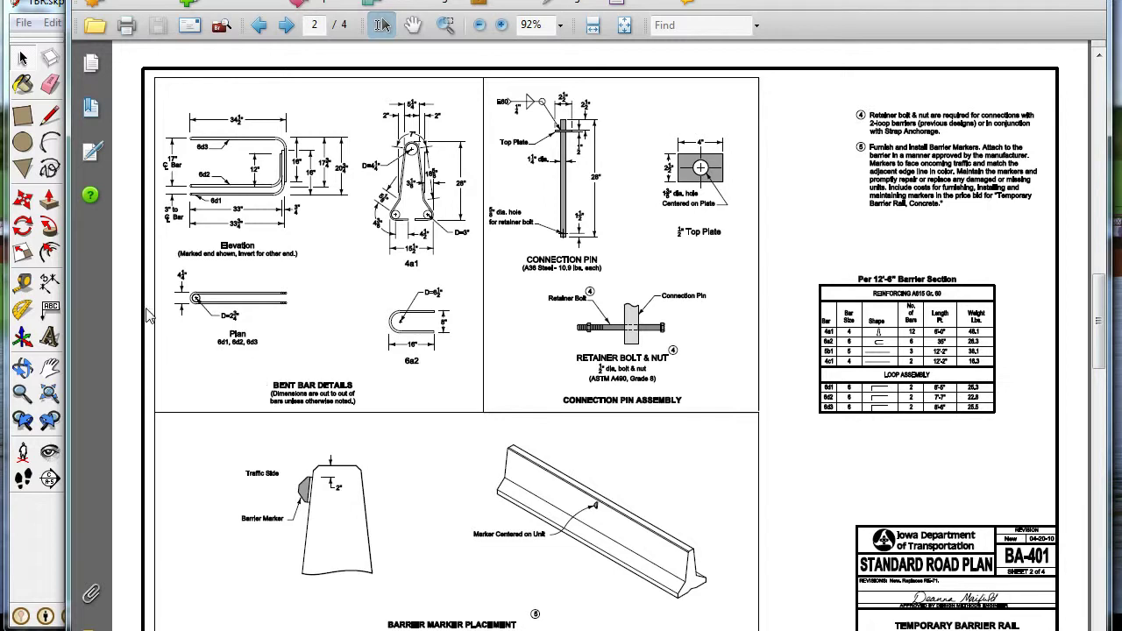
- Read the loop bar dimensions in the elevation and plan views of the bent bar details, then return to SketchUp
ctrl+scroll(133, 313, up, 5)
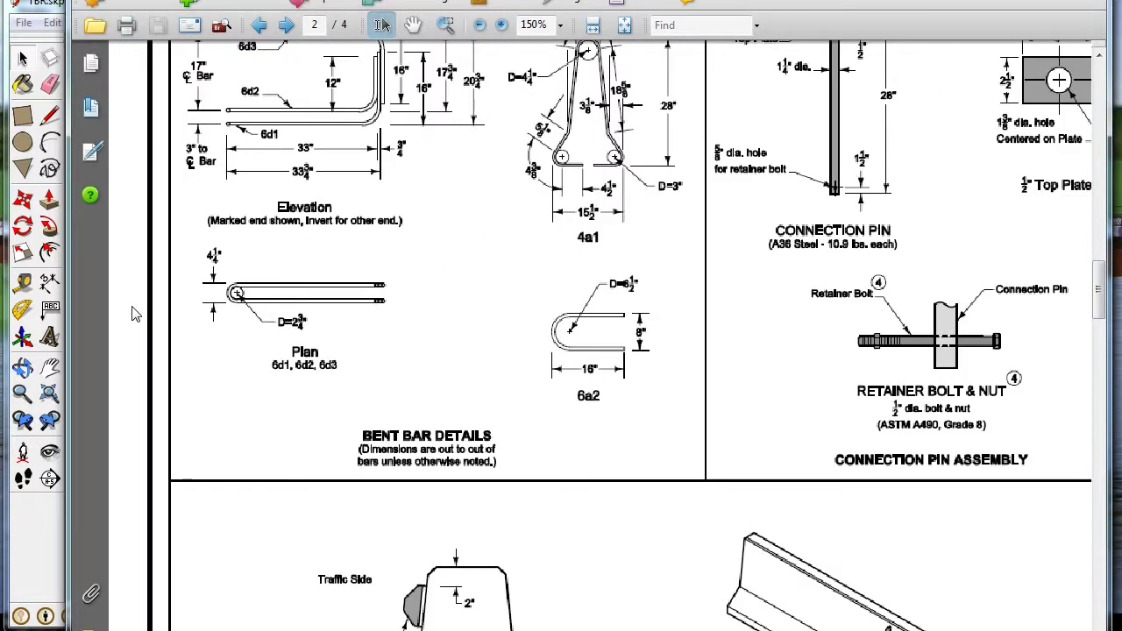
scroll(444, 320, up, 5)
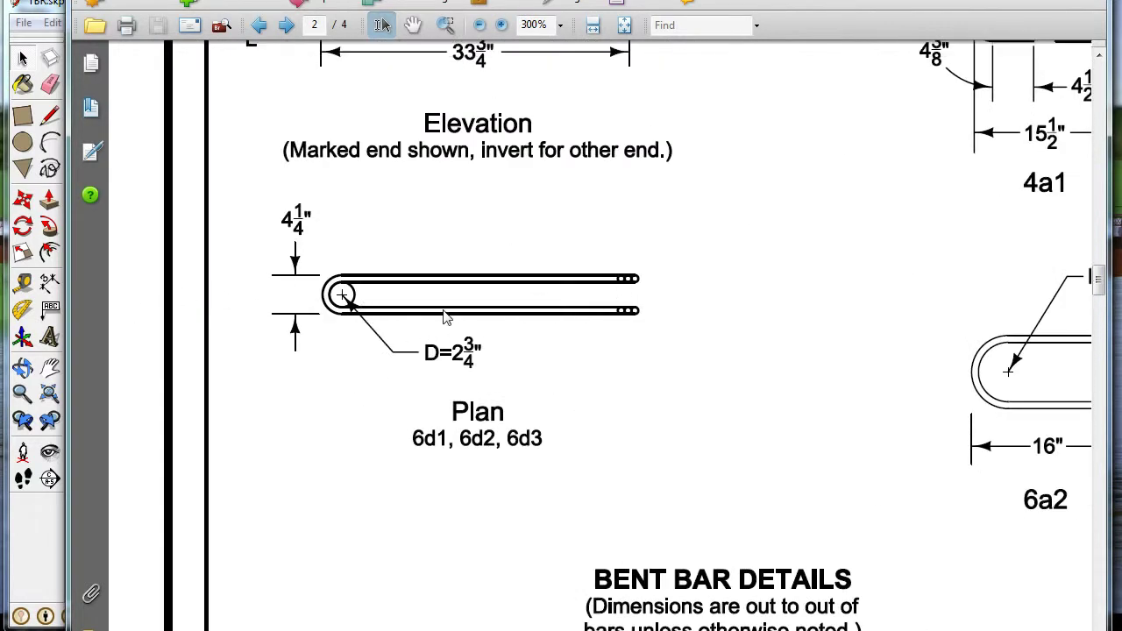
scroll(442, 325, up, 1)
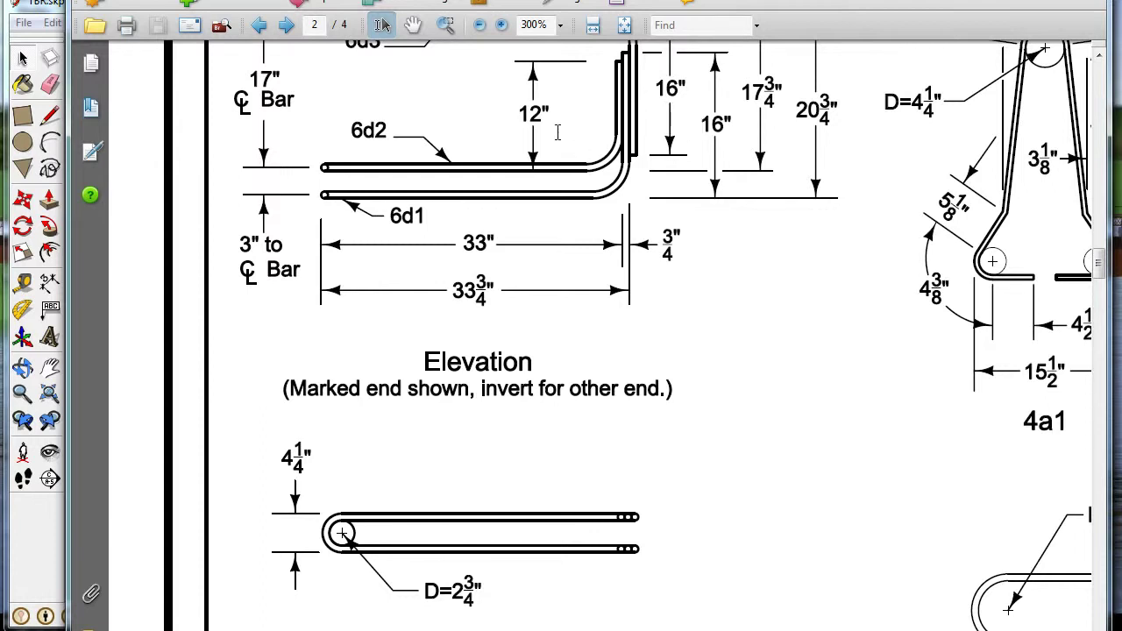
scroll(558, 132, down, 3)
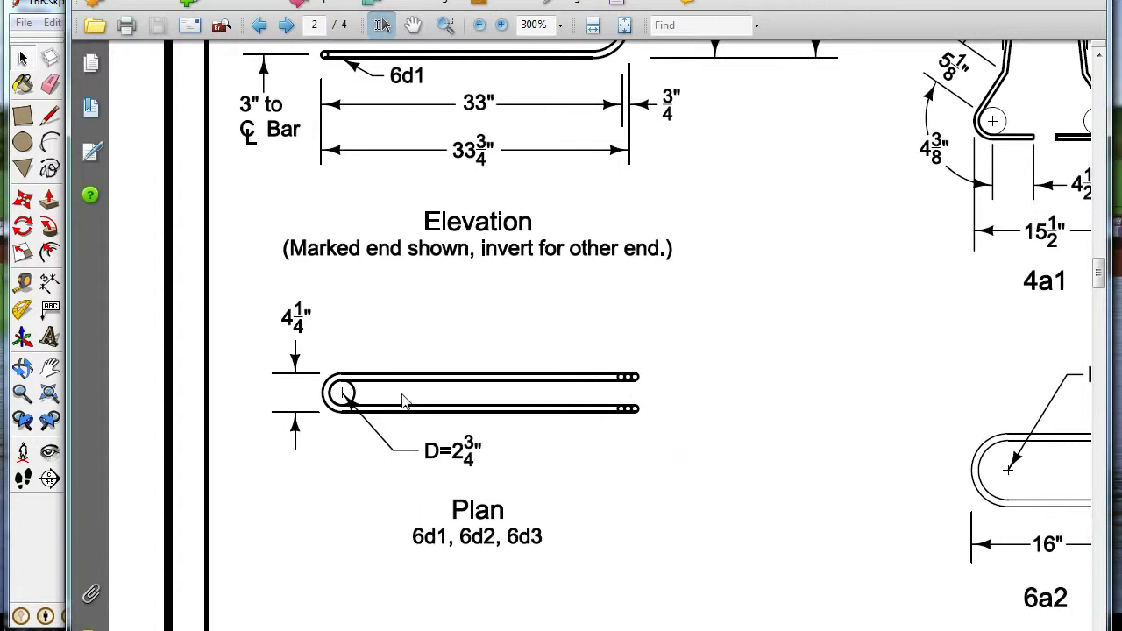
scroll(399, 393, down, 1)
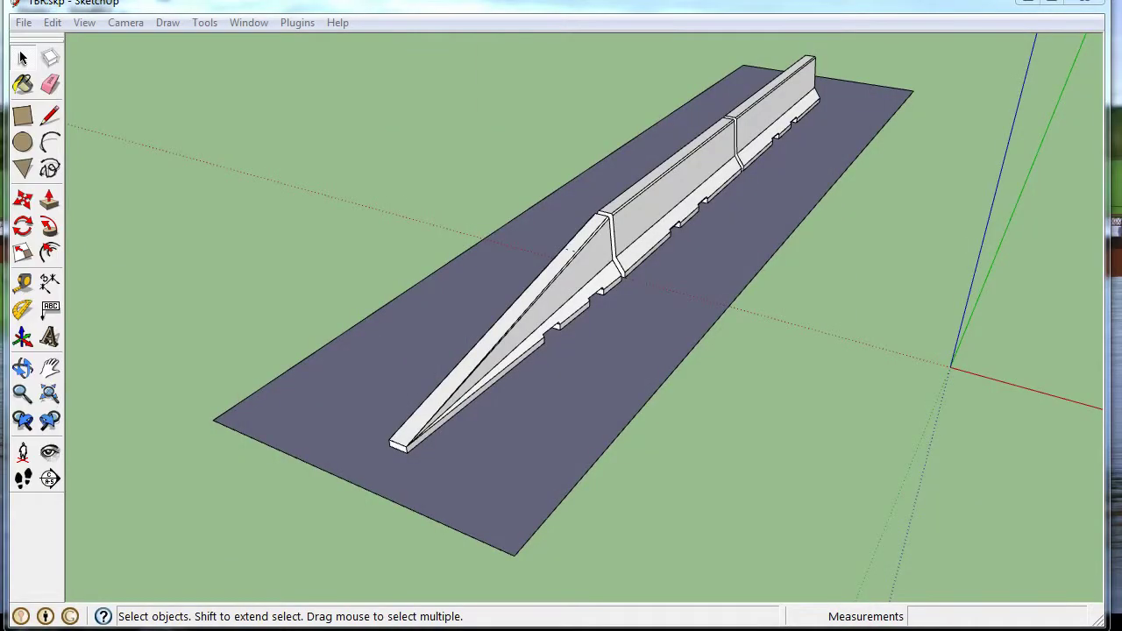
- Draw a 30-inch line from the origin along the green axis
click(50, 115)
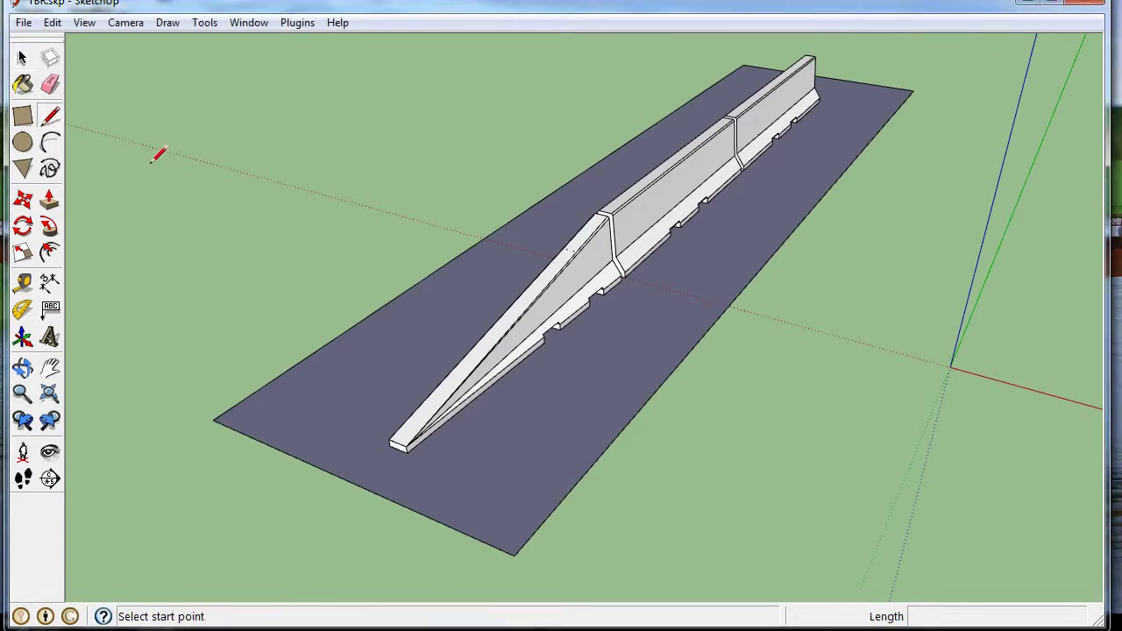
scroll(213, 220, down, 3)
scroll(726, 320, up, 5)
scroll(726, 321, up, 1)
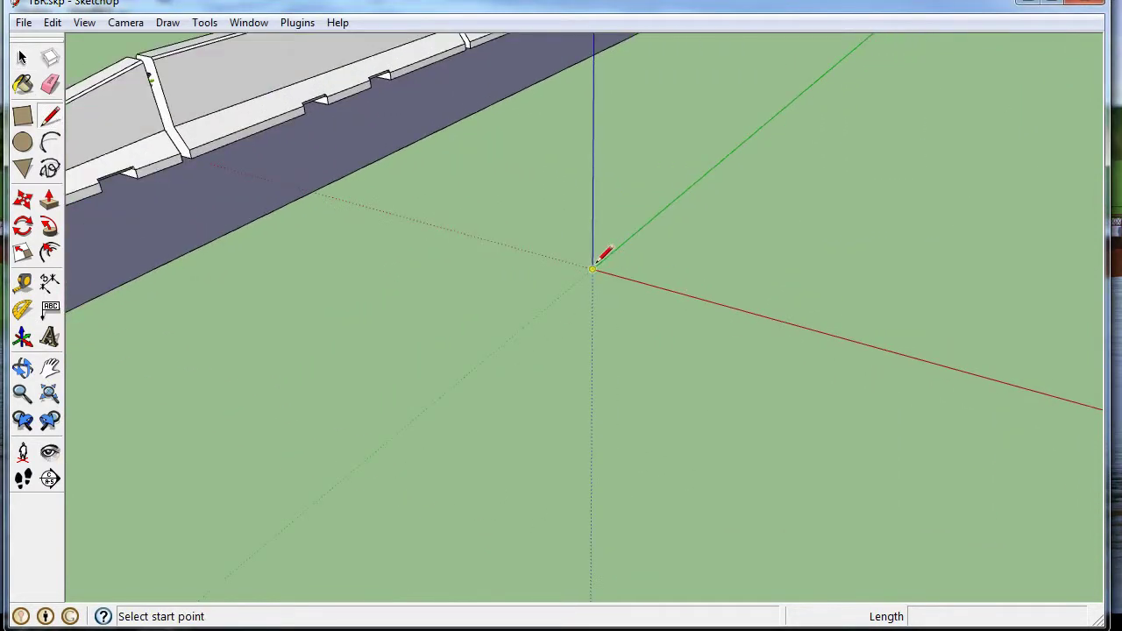
click(593, 268)
text(30)
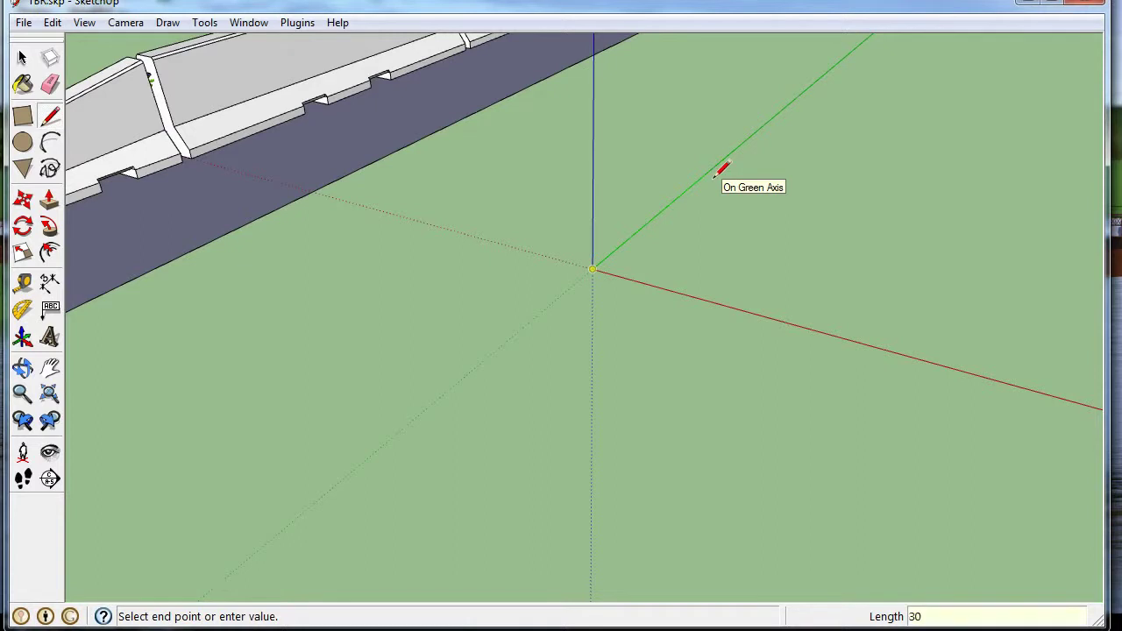
key(Return)
scroll(622, 263, up, 4)
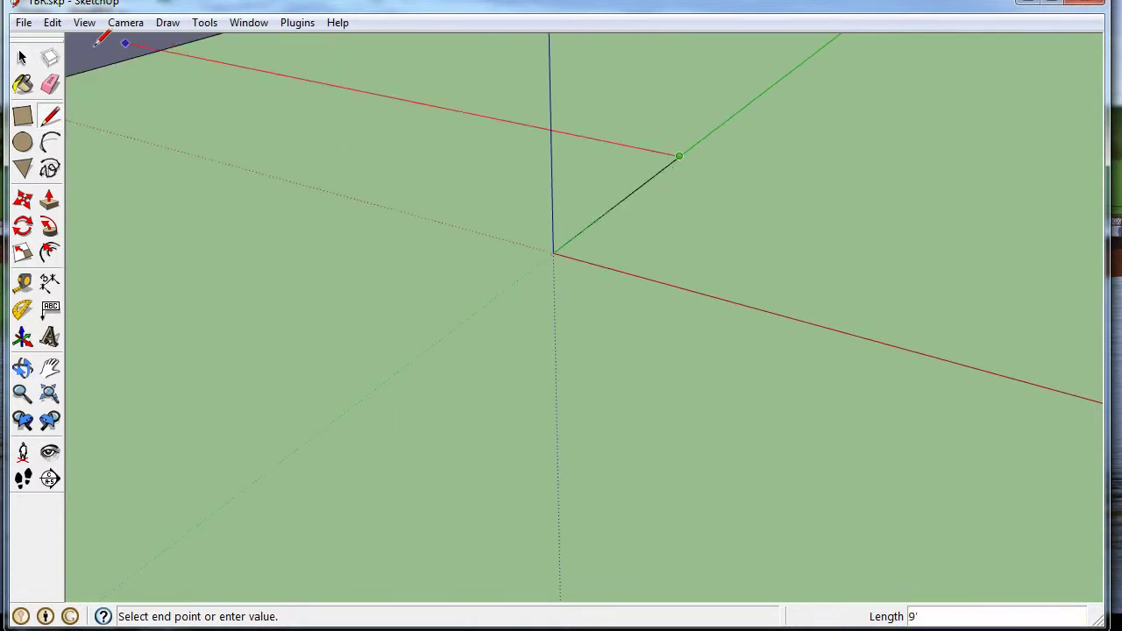
middle_drag(491, 247, 616, 211)
key(space)
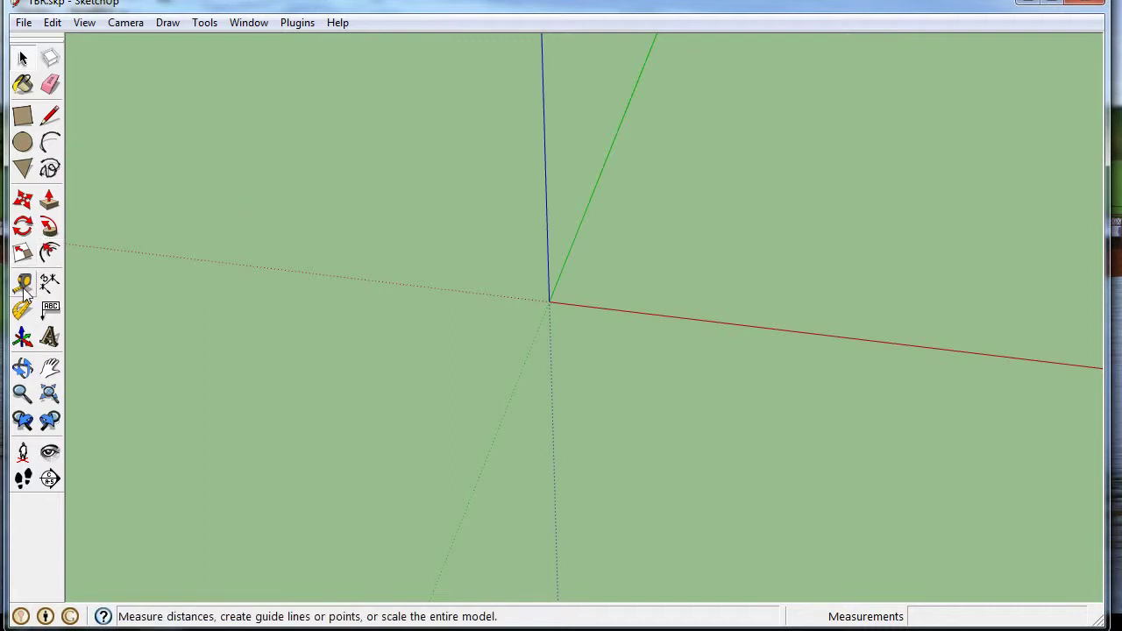
- Copy the line along the red axis to make the loop bar's second, parallel leg
click(48, 201)
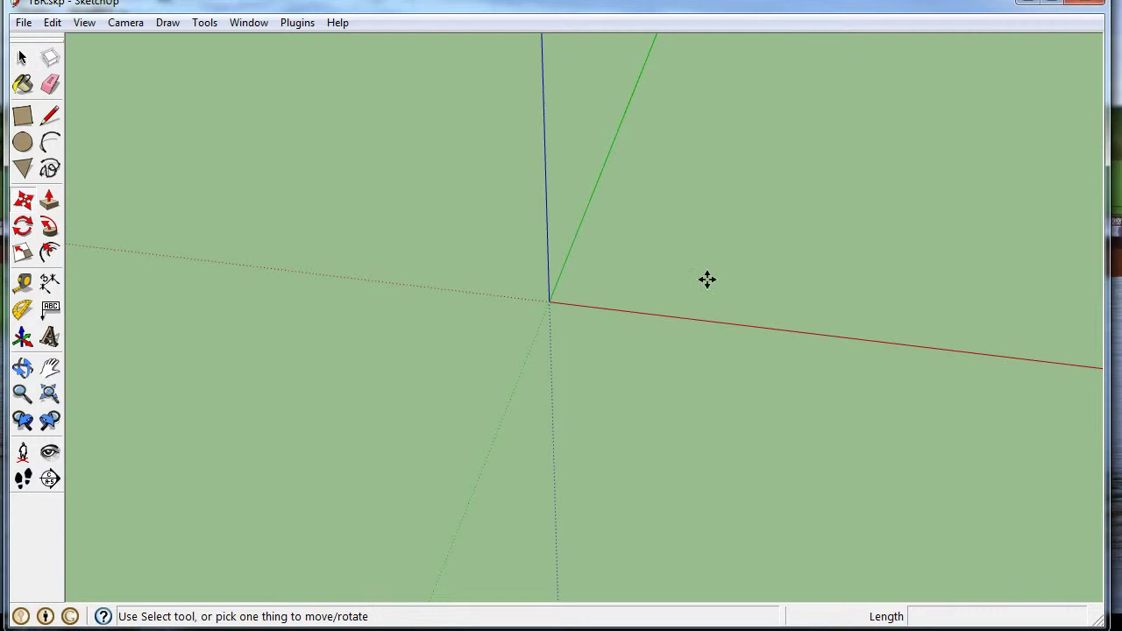
click(572, 245)
key(ctrl)
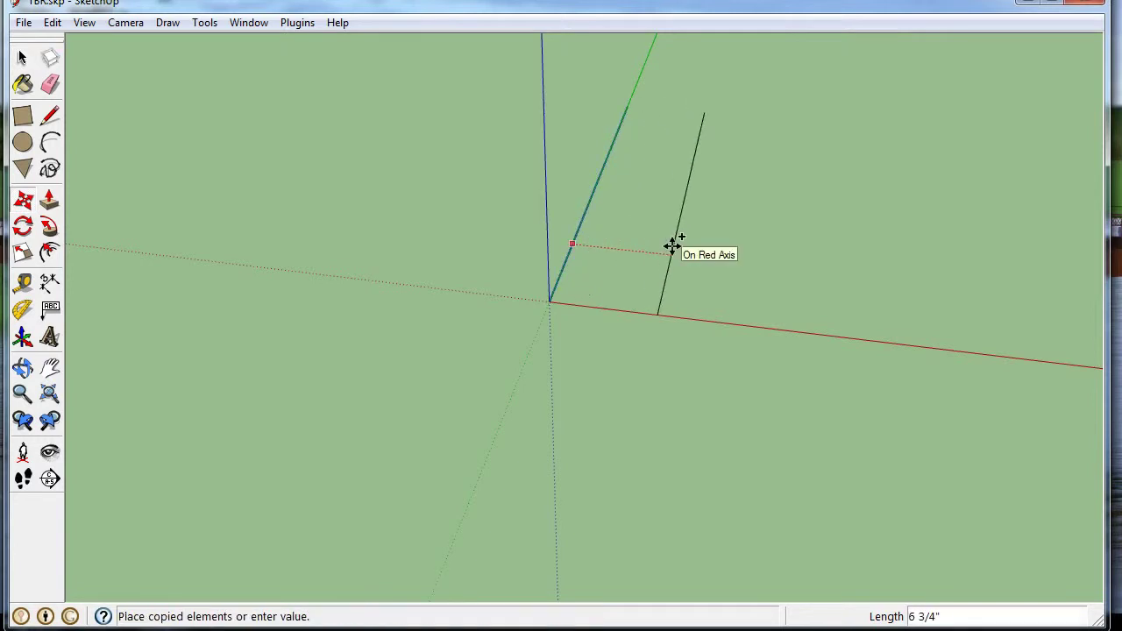
click(671, 247)
scroll(645, 263, up, 3)
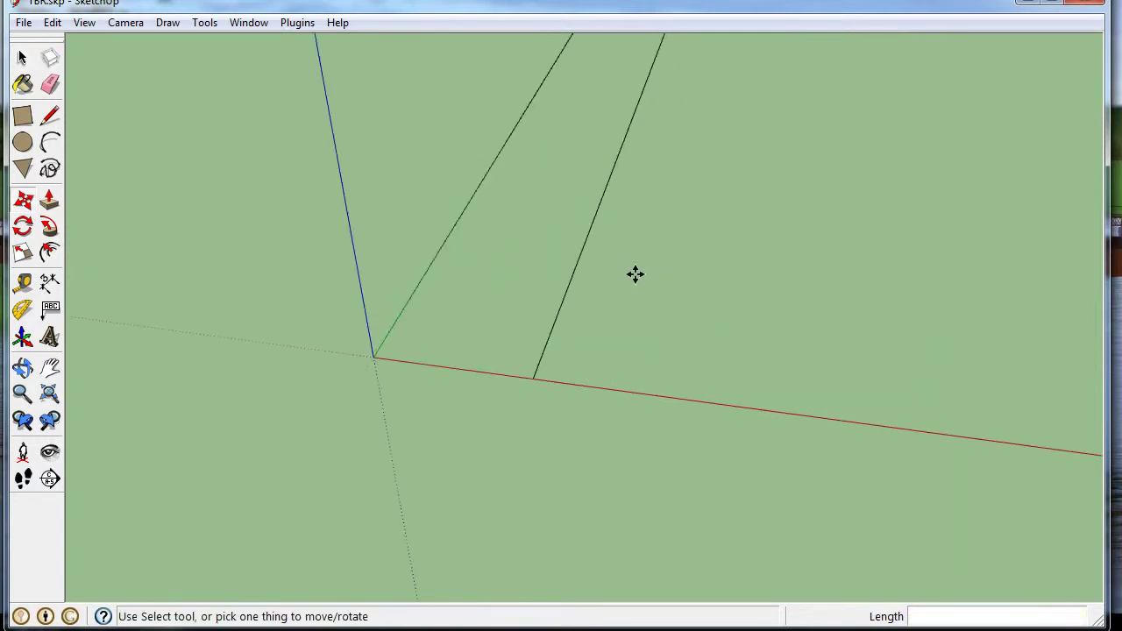
- Join the two legs with a semicircular arc from the origin to the copied line's near endpoint
click(50, 142)
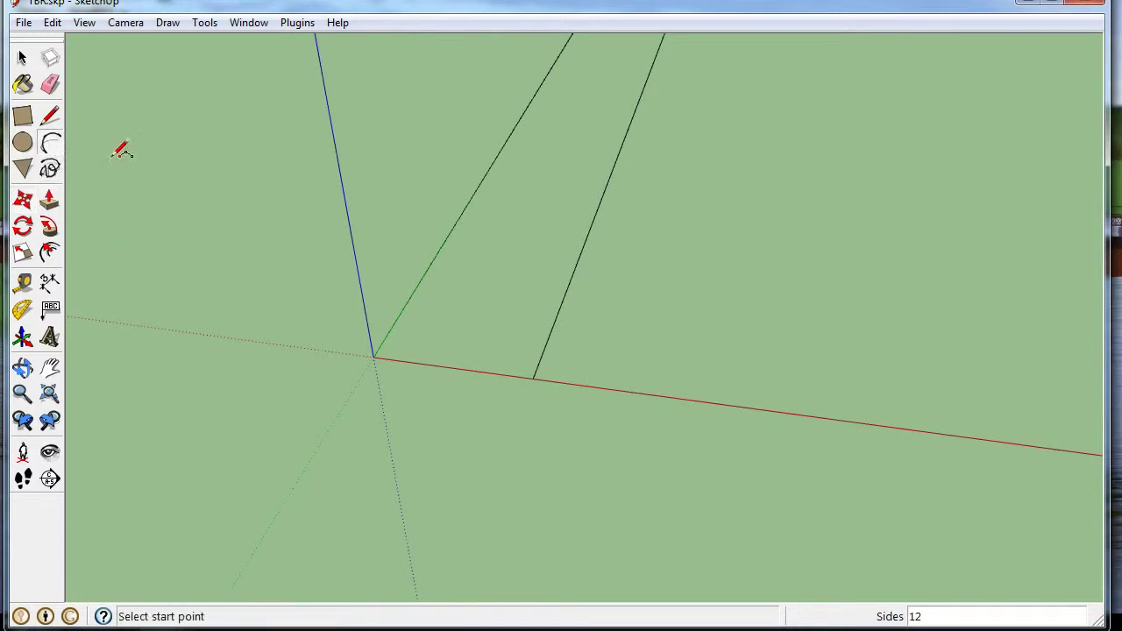
click(373, 357)
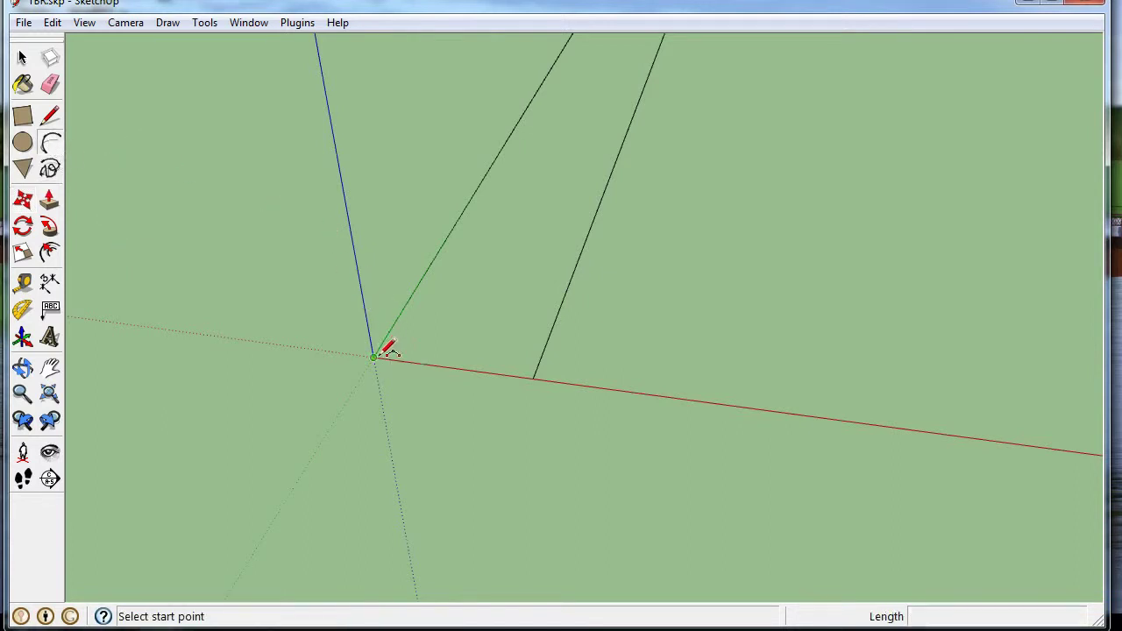
click(534, 378)
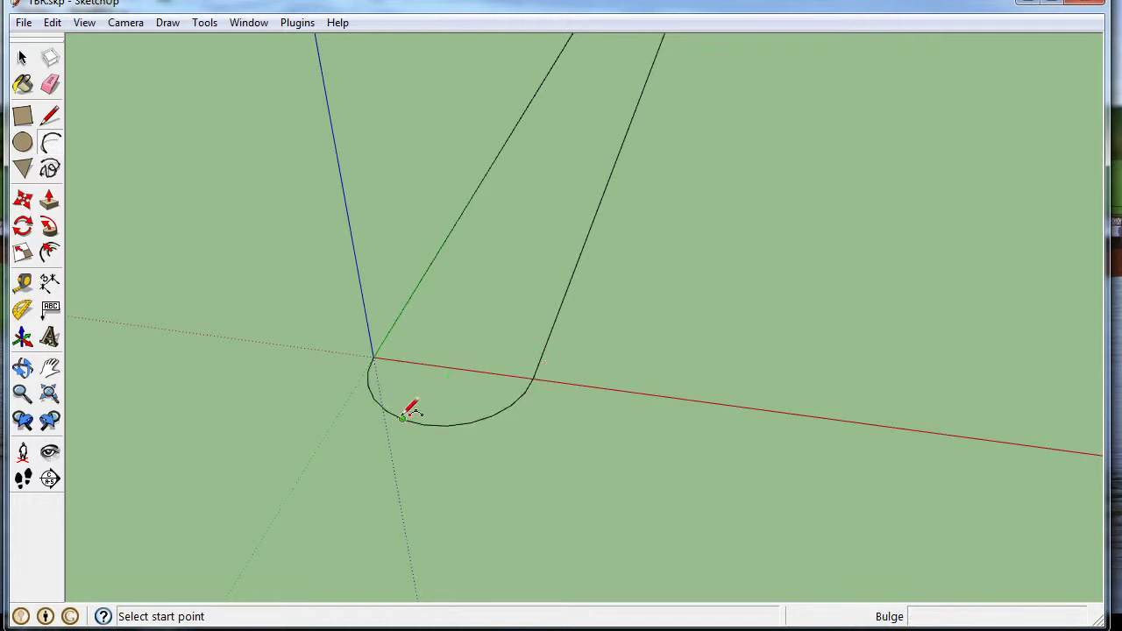
click(571, 401)
middle_drag(571, 401, 376, 396)
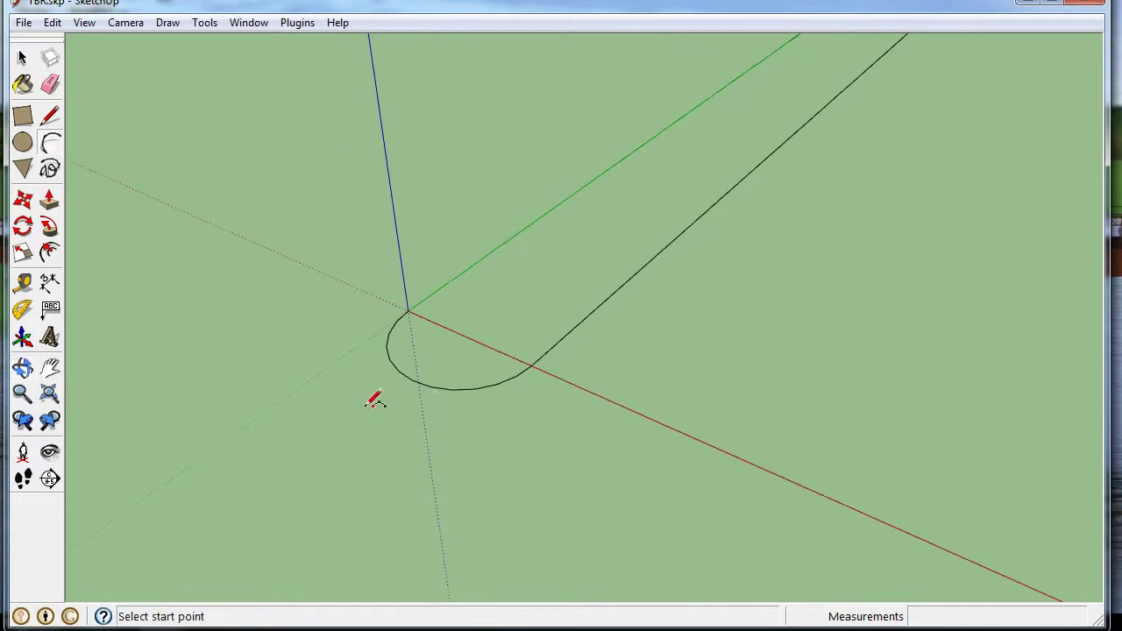
- Draw a circle of 3/8-inch radius centred on the free end of the copied leg, perpendicular to that leg
scroll(377, 386, down, 4)
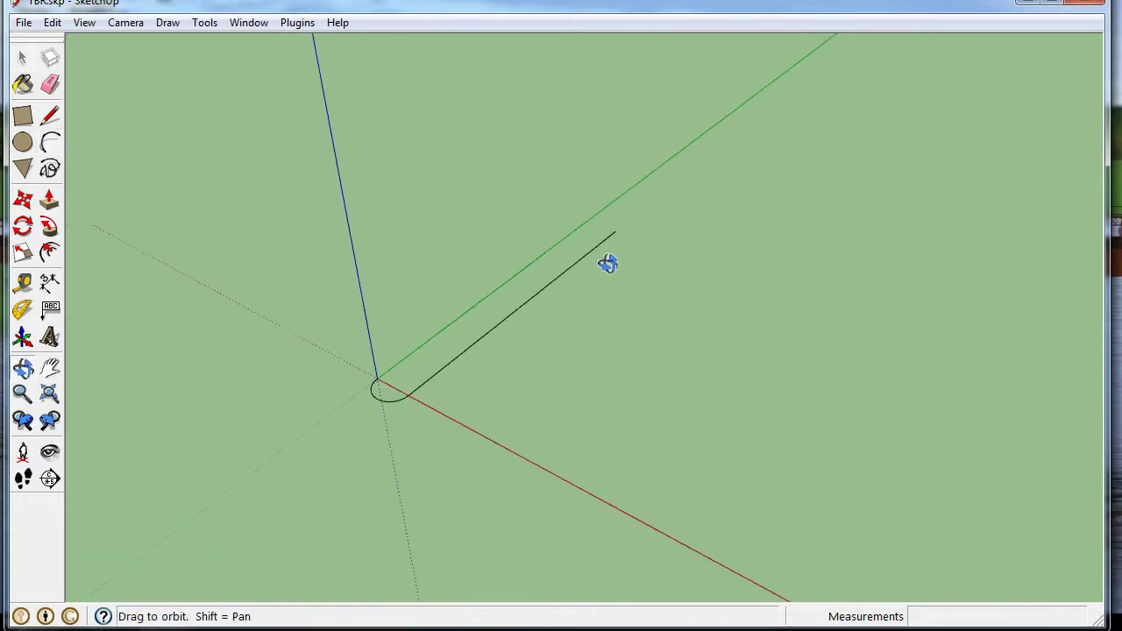
middle_drag(606, 260, 249, 191)
scroll(804, 359, up, 6)
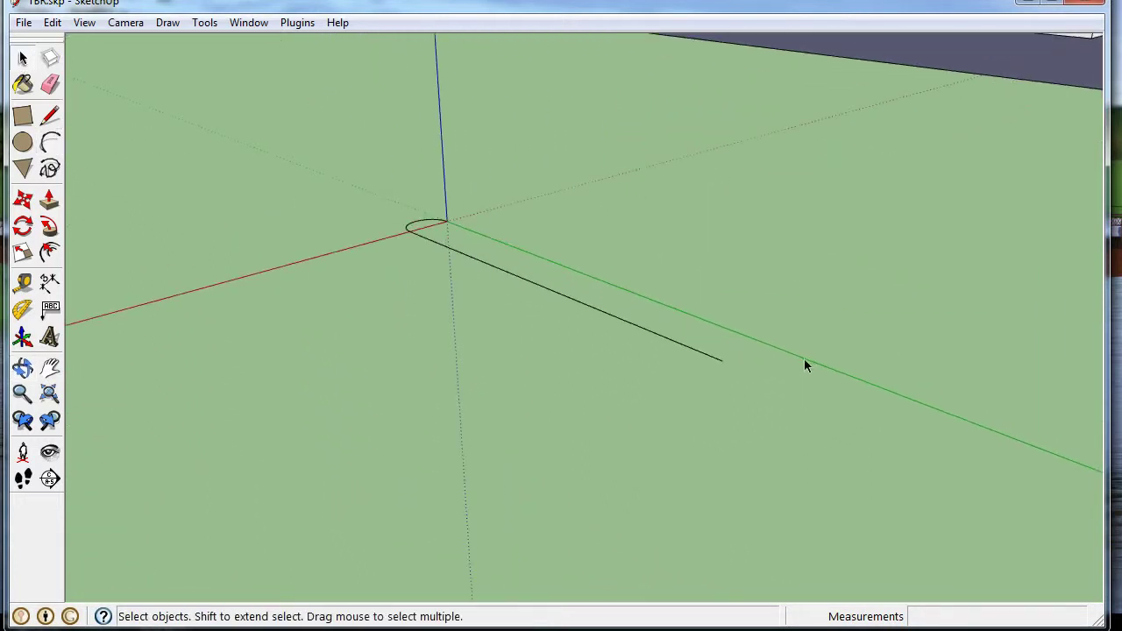
middle_drag(760, 370, 609, 319)
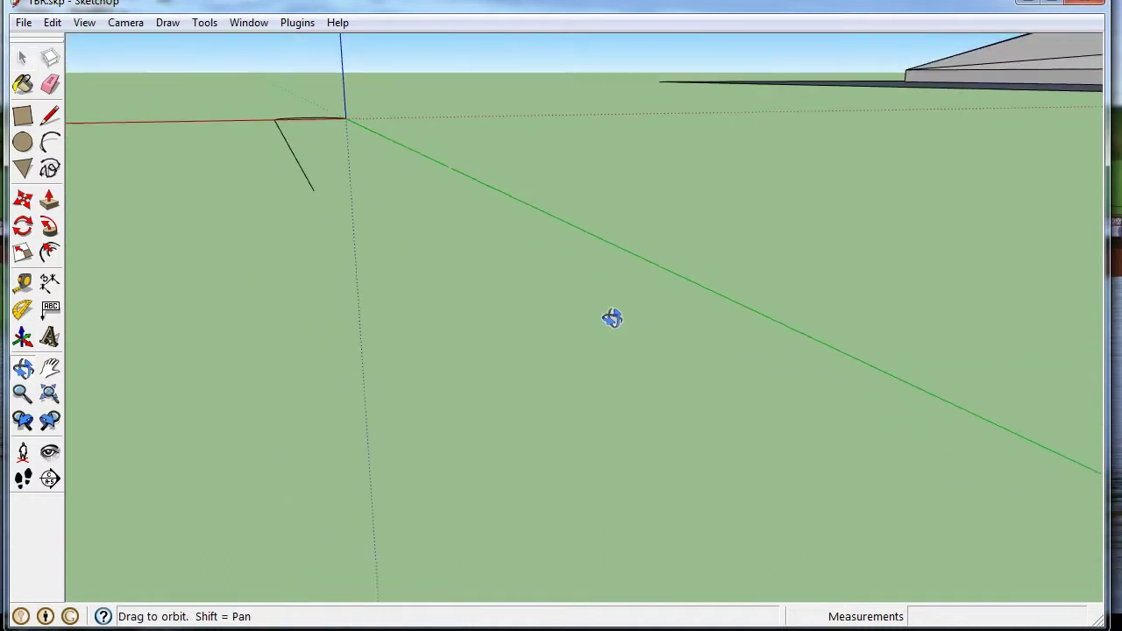
click(23, 142)
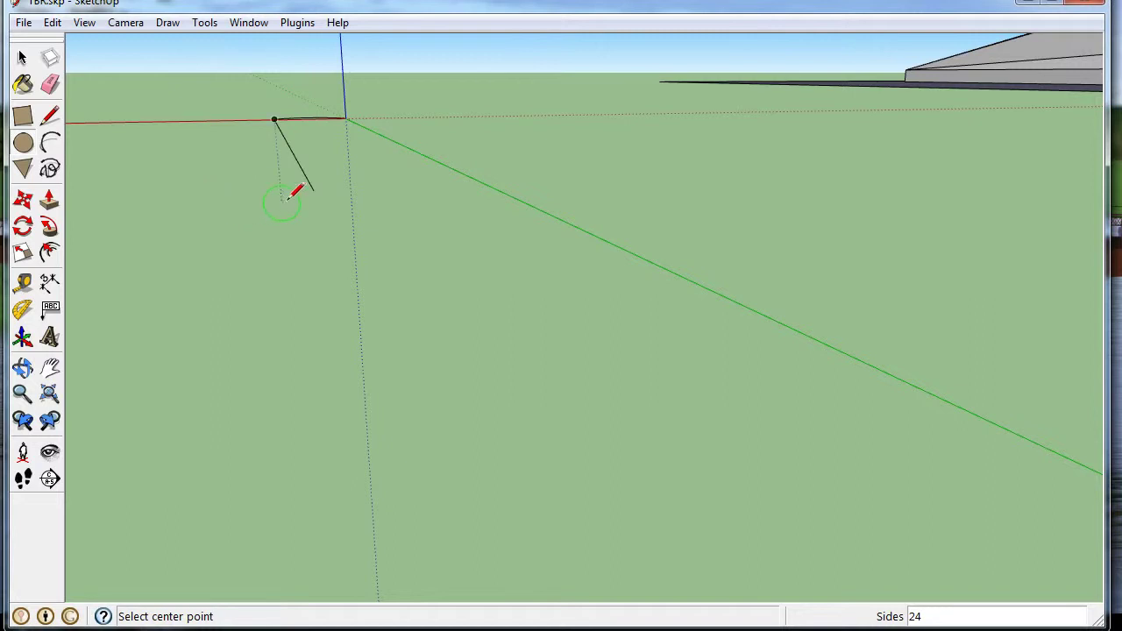
click(314, 189)
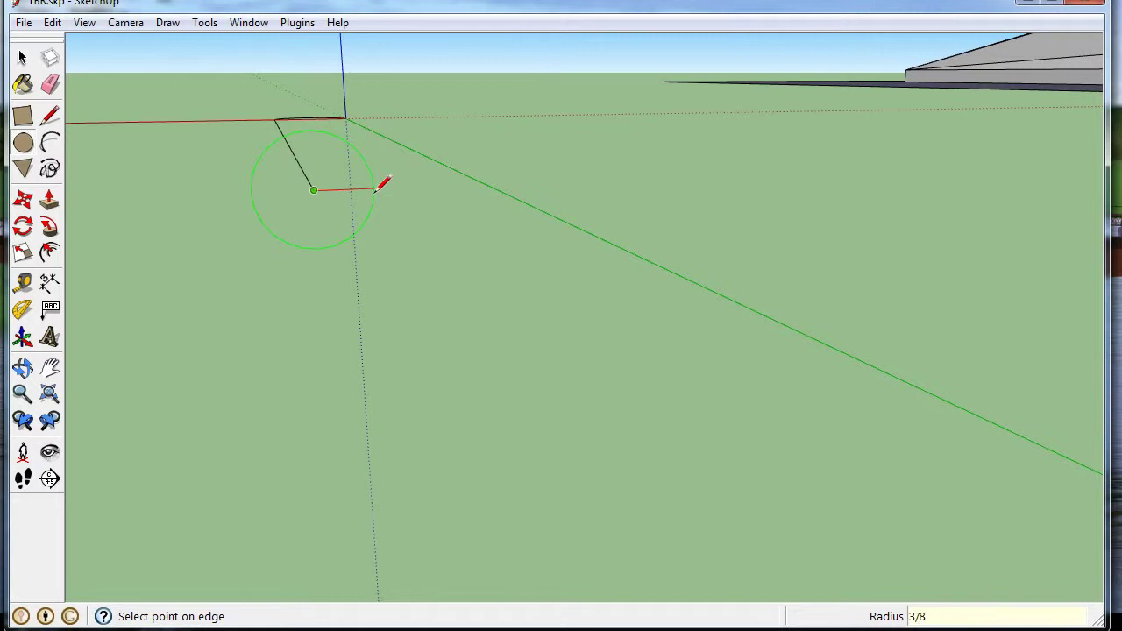
key(Return)
- Sweep the circle along both legs and the connecting arc with Follow Me to form the round loop bar
middle_drag(288, 176, 844, 253)
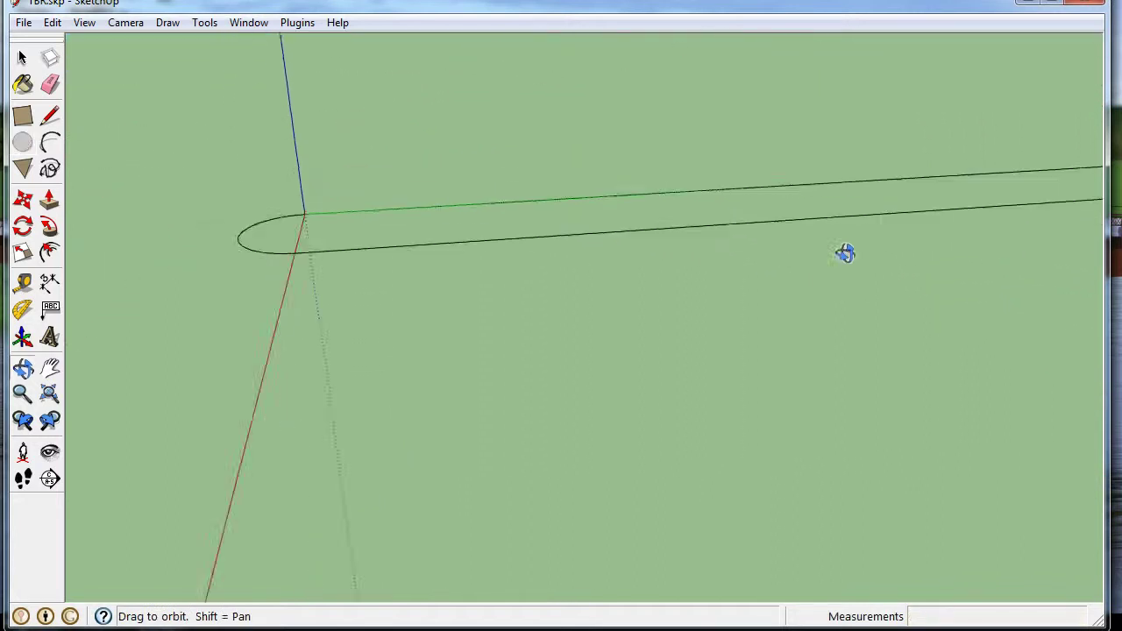
scroll(321, 218, down, 3)
middle_drag(368, 233, 627, 342)
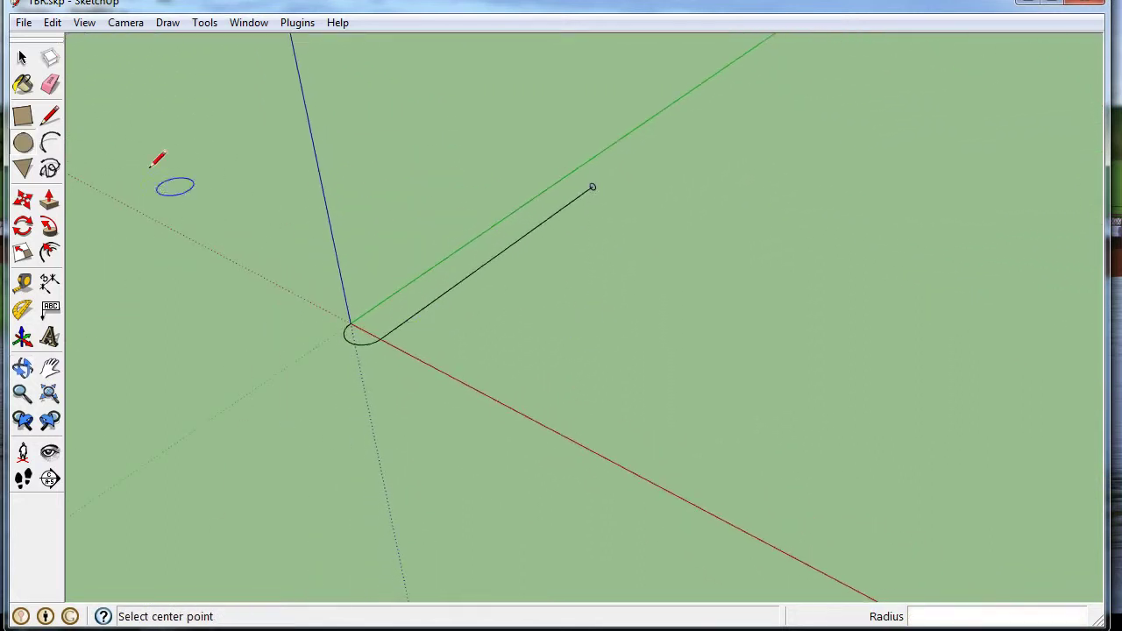
key(space)
drag(655, 379, 495, 387)
mouse_move(599, 402)
mouse_down()
mouse_move(271, 278)
mouse_move(274, 247)
mouse_up()
scroll(582, 182, up, 6)
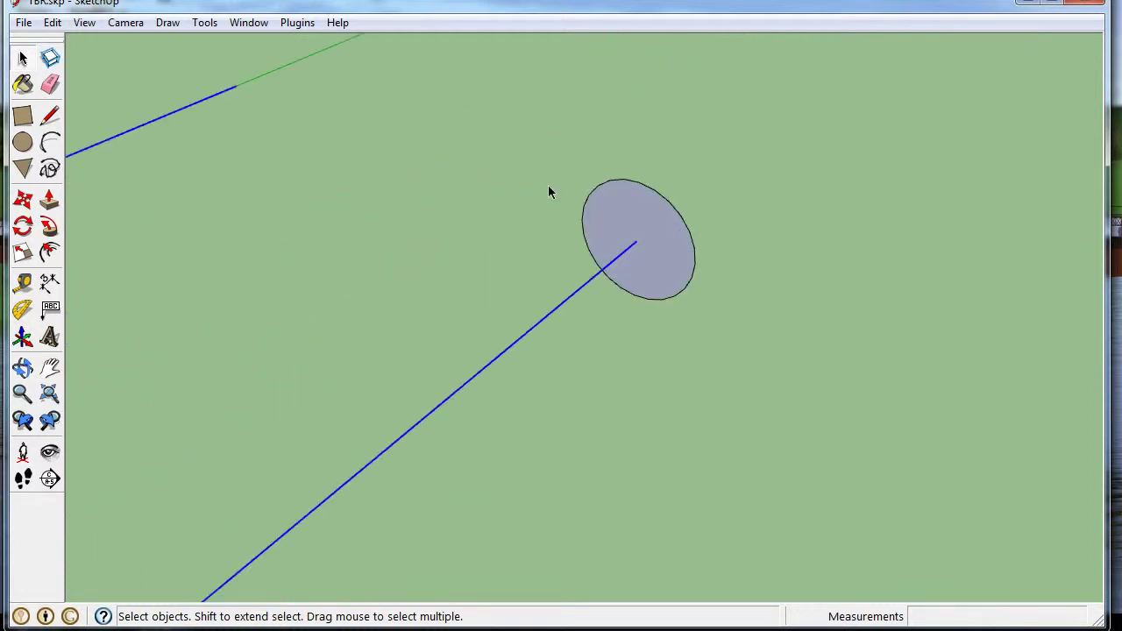
click(49, 227)
click(672, 236)
scroll(784, 175, down, 8)
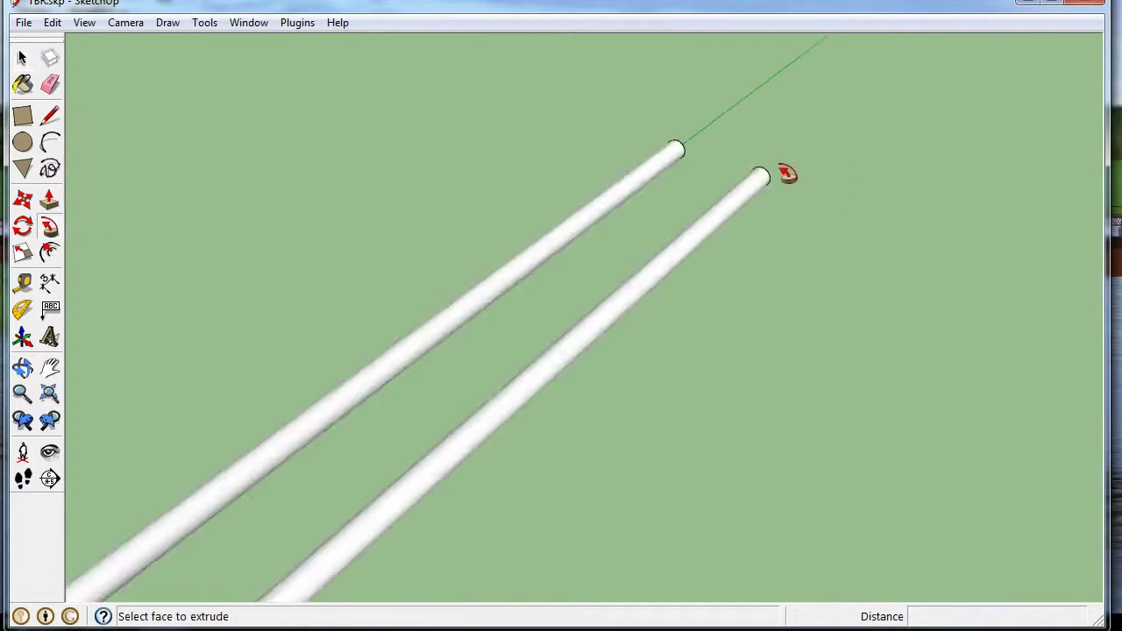
middle_drag(719, 295, 628, 321)
scroll(629, 321, up, 3)
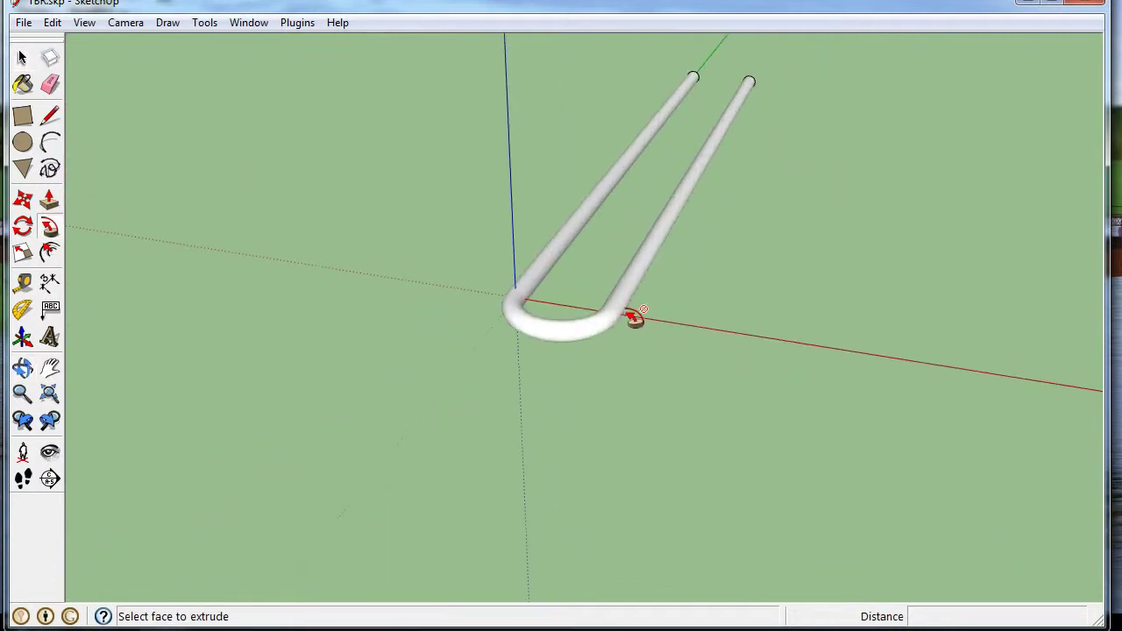
scroll(518, 390, down, 5)
middle_drag(519, 390, 213, 135)
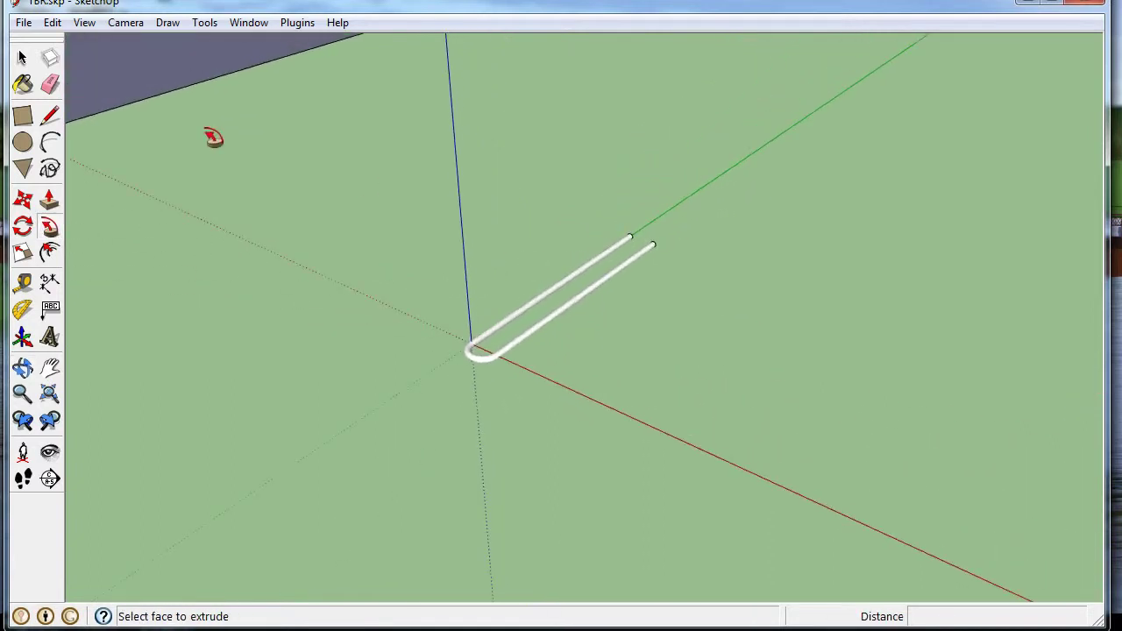
- Undo the Follow Me extrusion and the profile circle, leaving only the loop's path lines
click(53, 22)
click(68, 42)
click(53, 22)
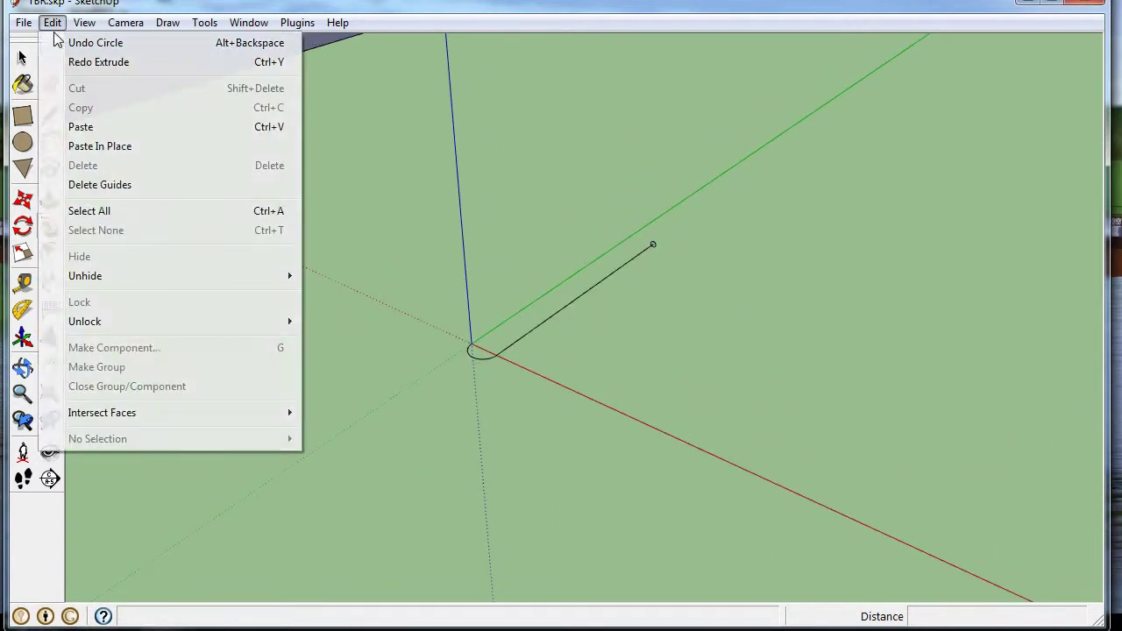
key(Escape)
scroll(571, 298, up, 3)
middle_drag(571, 326, 574, 376)
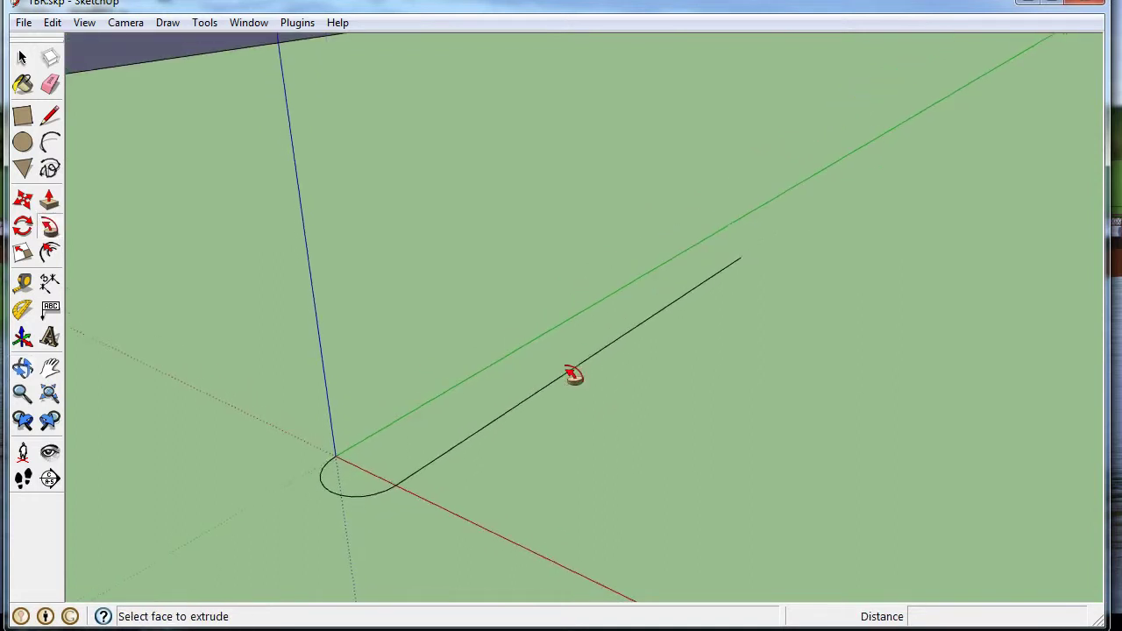
- Run Pipe Along Path on both legs and the arc with inch units, 0.75 outside diameter, 0.0 inside diameter and 24 segments
click(298, 24)
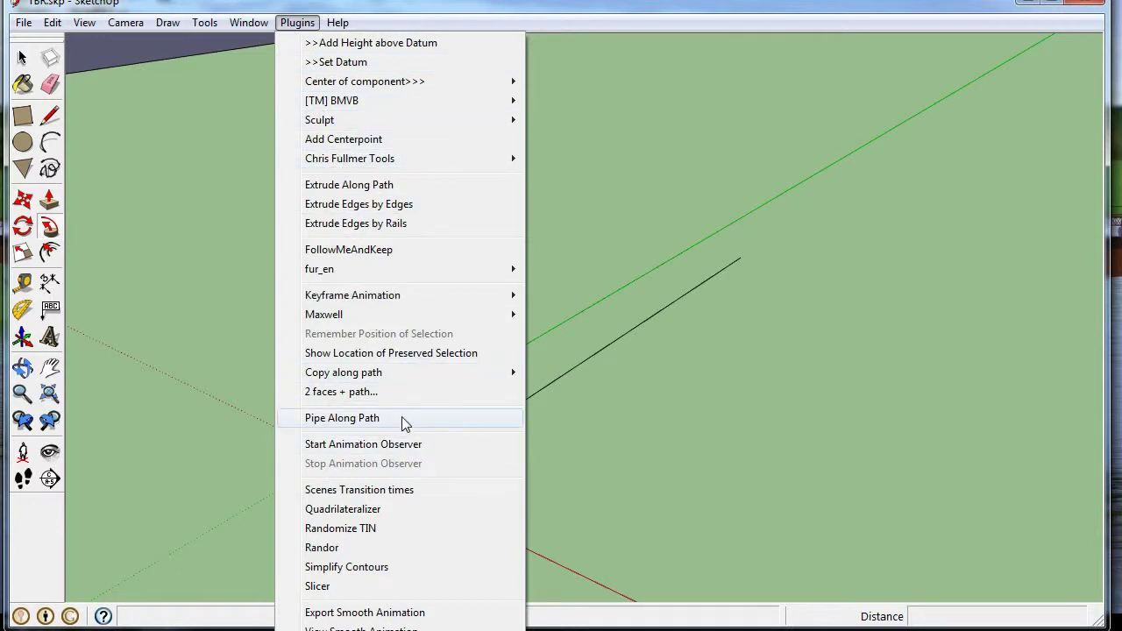
click(33, 56)
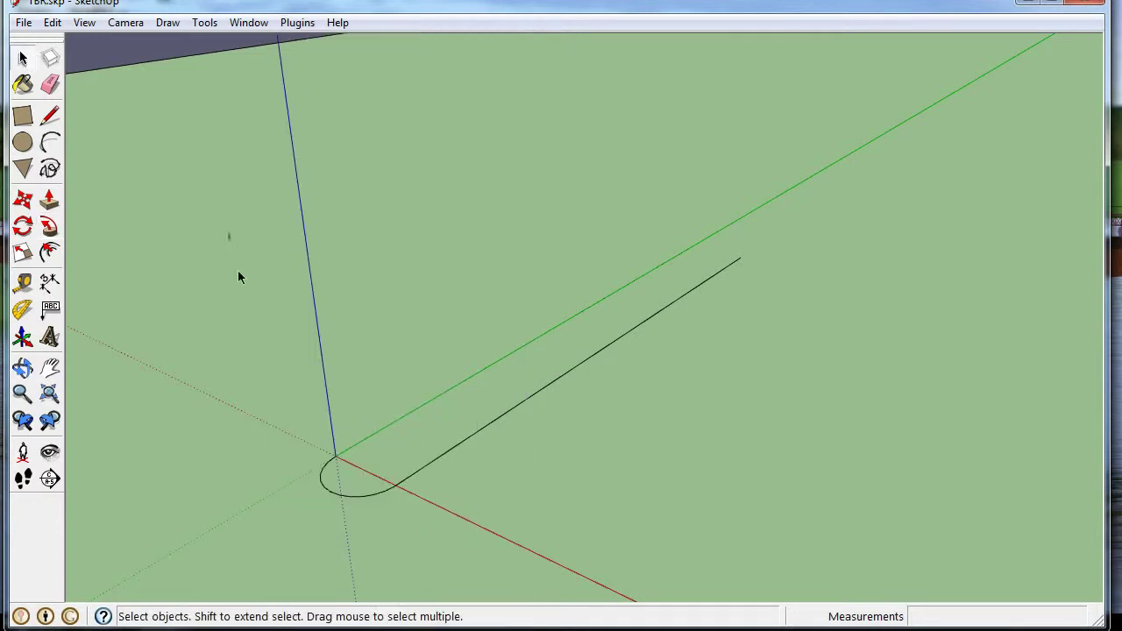
drag(230, 233, 872, 538)
click(297, 23)
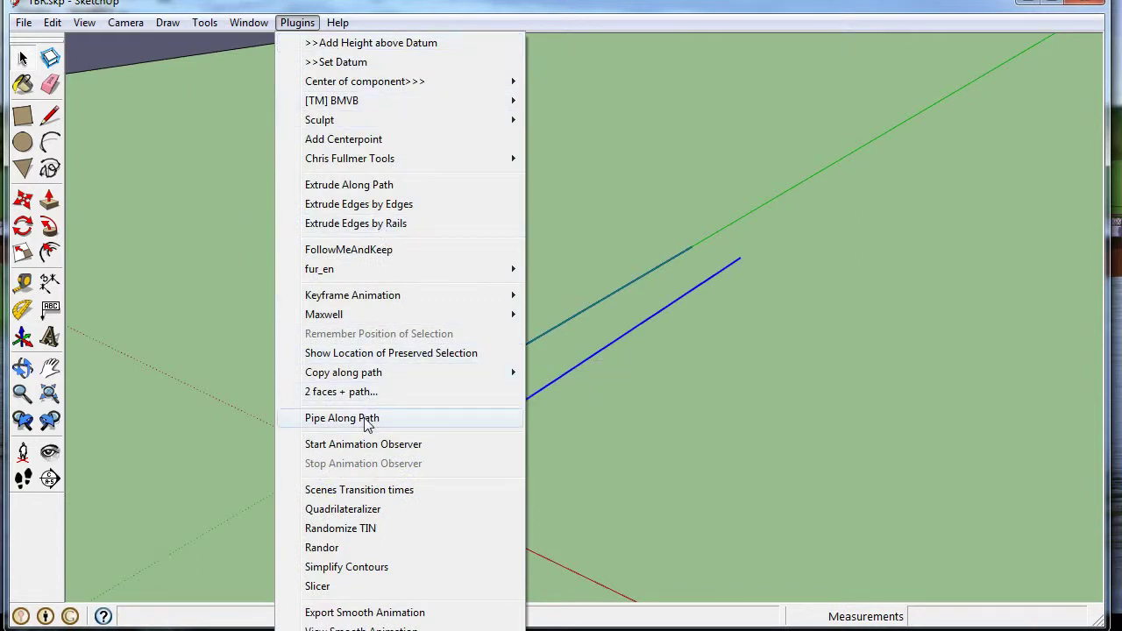
click(367, 423)
drag(601, 238, 829, 111)
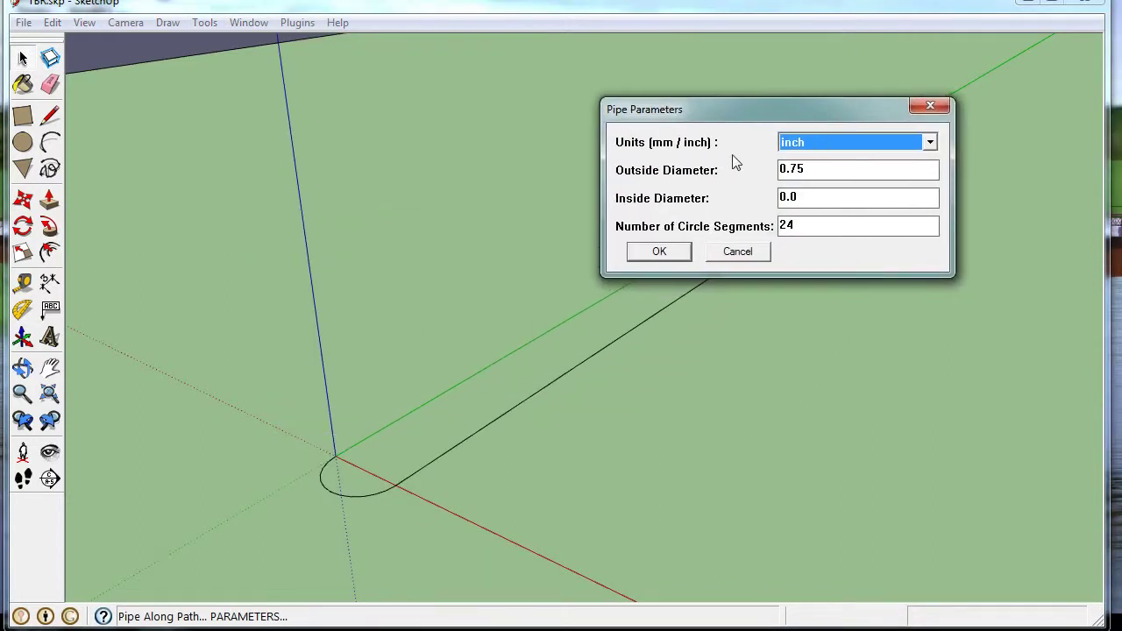
click(929, 142)
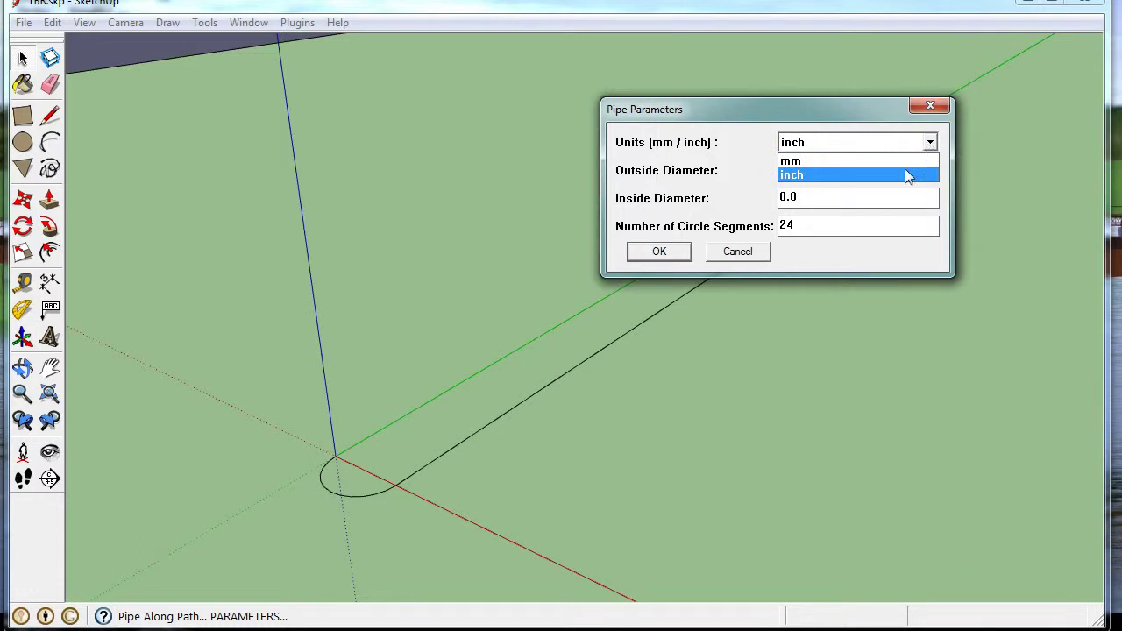
click(908, 174)
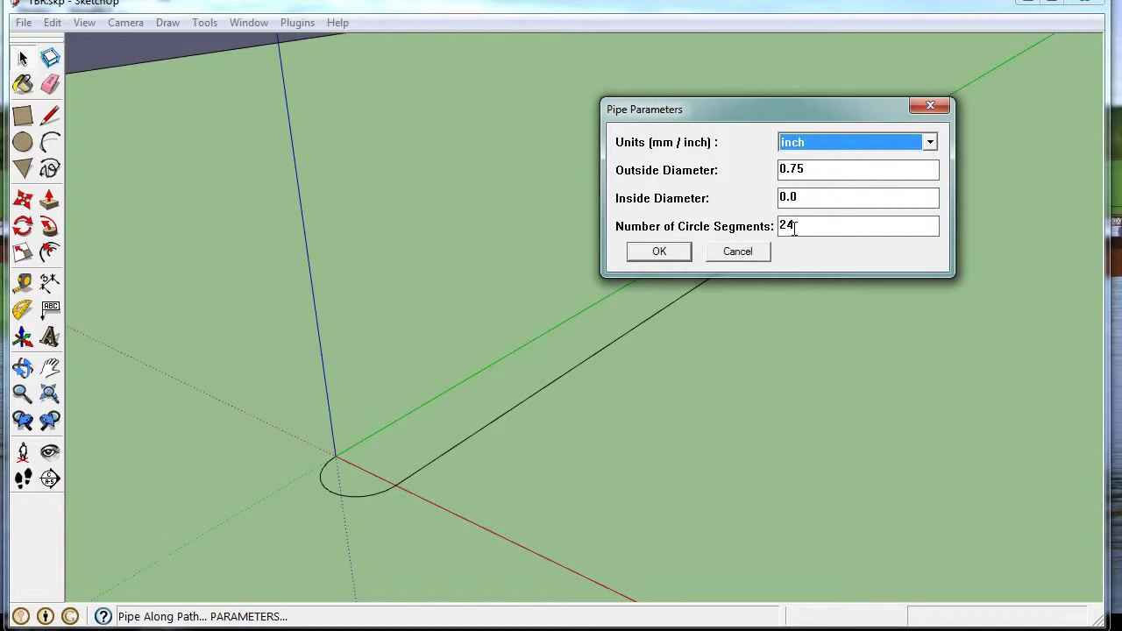
click(666, 256)
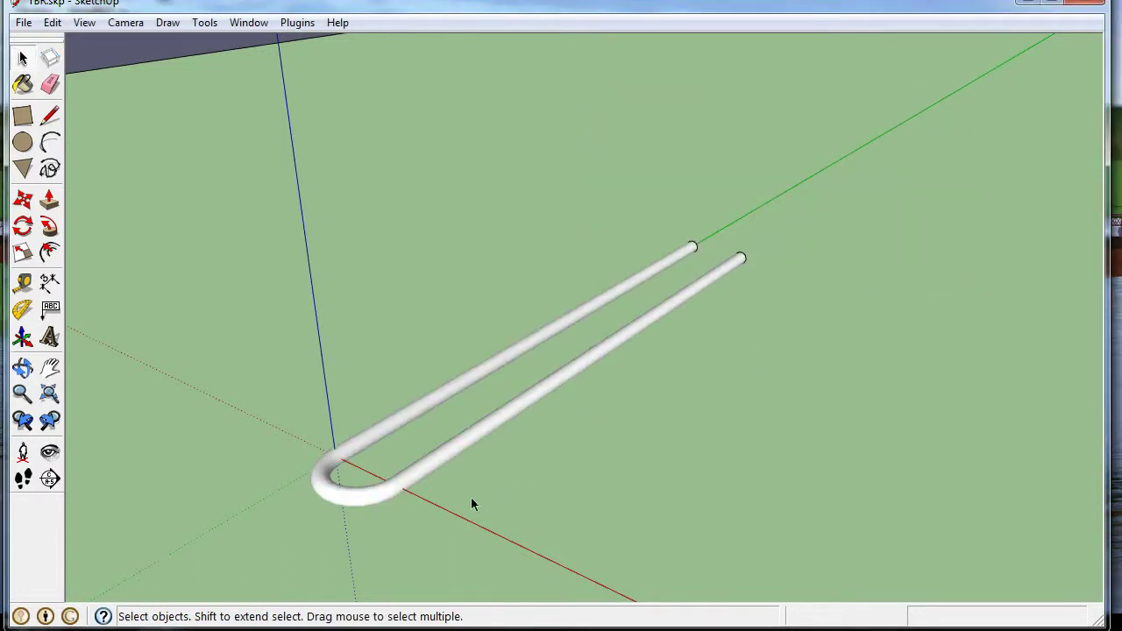
- Select the entire piped loop bar and make it a group
middle_drag(470, 504, 354, 571)
scroll(394, 517, up, 3)
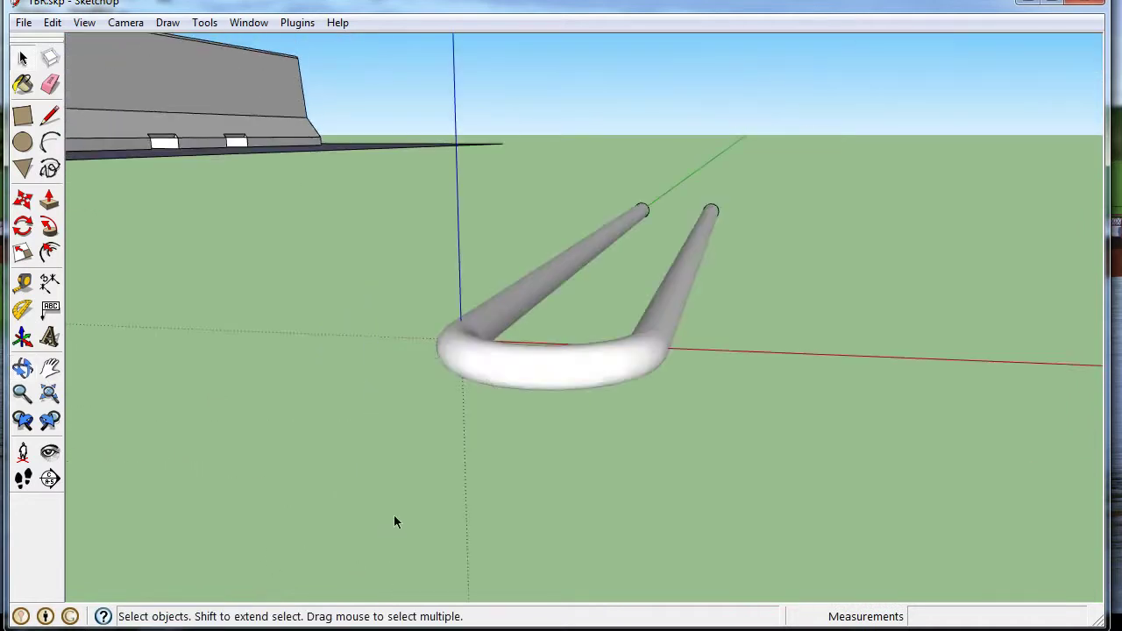
middle_drag(549, 381, 515, 417)
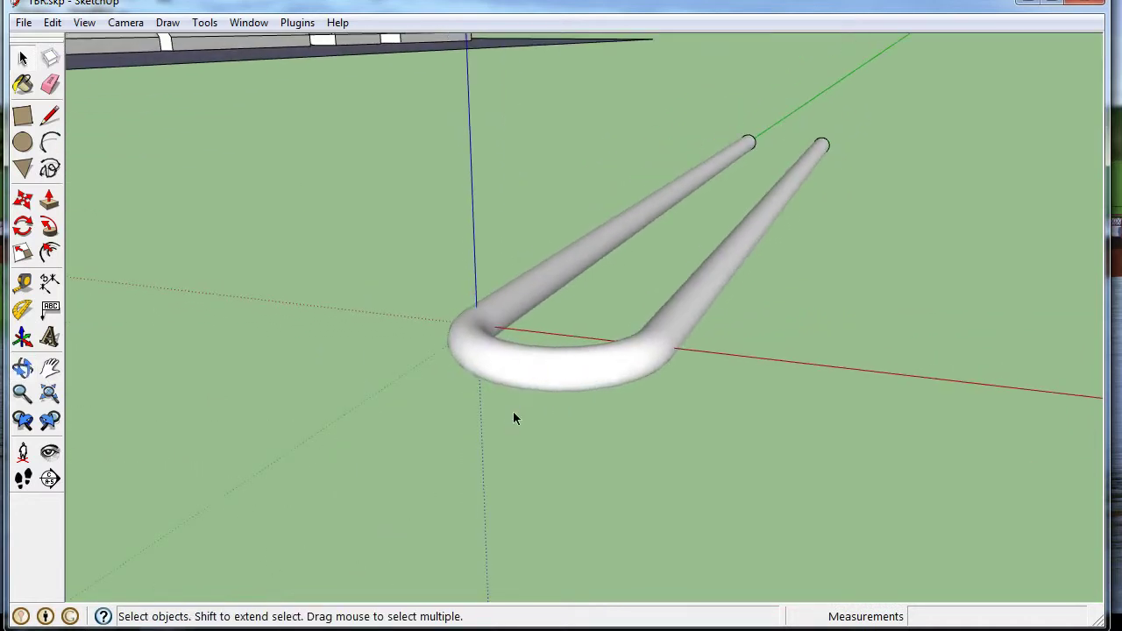
drag(341, 95, 933, 417)
right_click(601, 344)
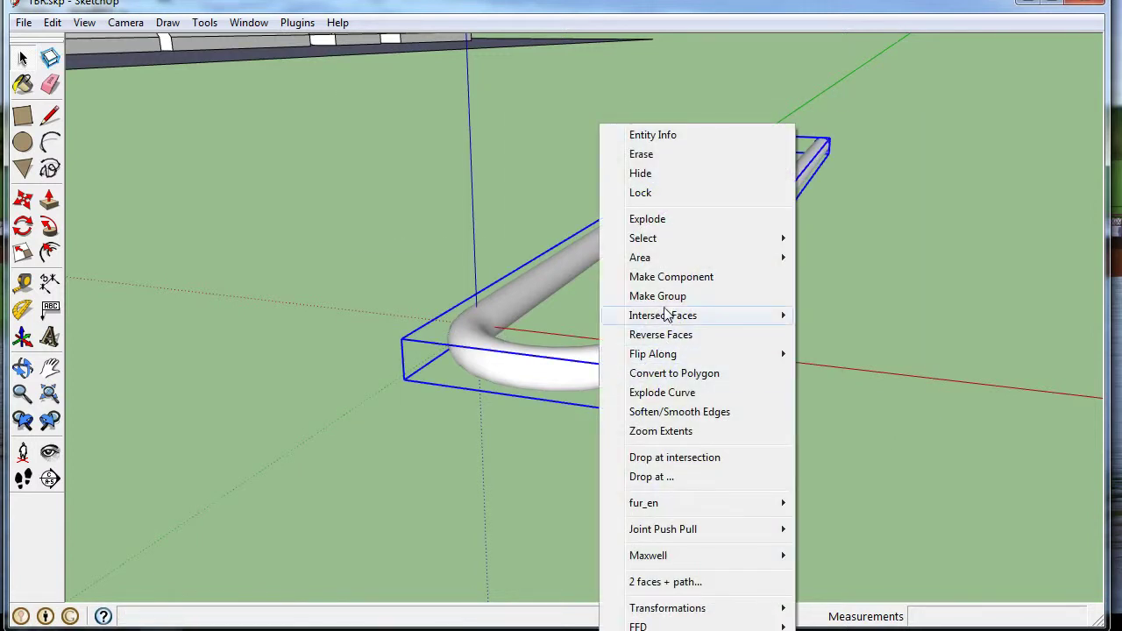
click(668, 296)
- Paint the loop bar group bright green with Color_F01 from the Colors collection, then deselect it
click(23, 85)
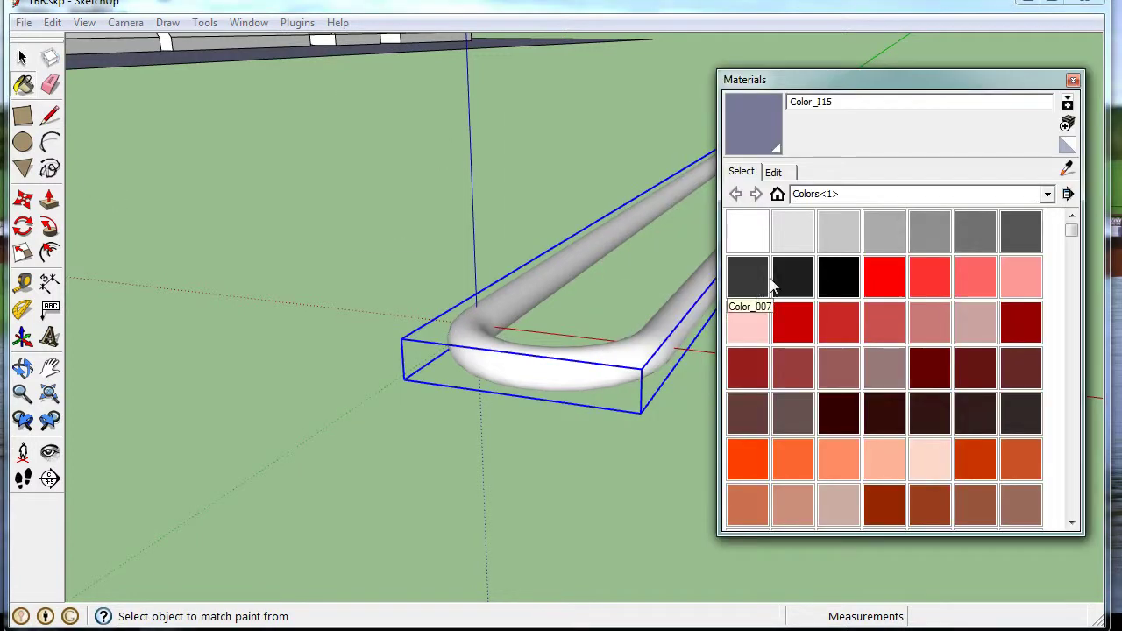
drag(1072, 237, 1069, 343)
click(829, 287)
click(598, 379)
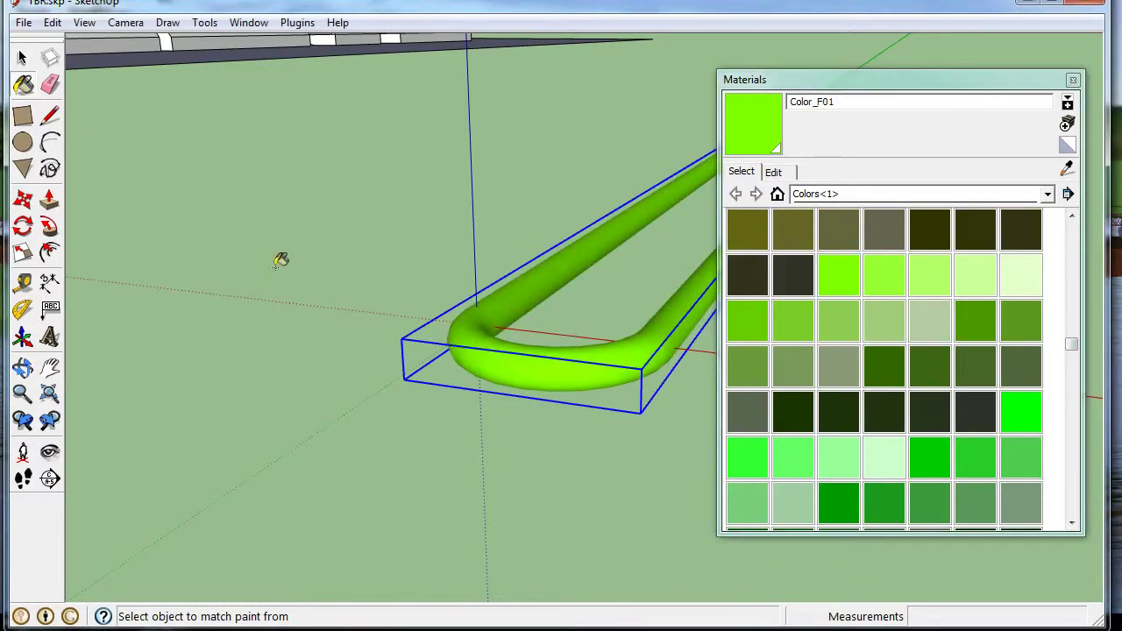
key(space)
click(285, 174)
scroll(473, 358, down, 2)
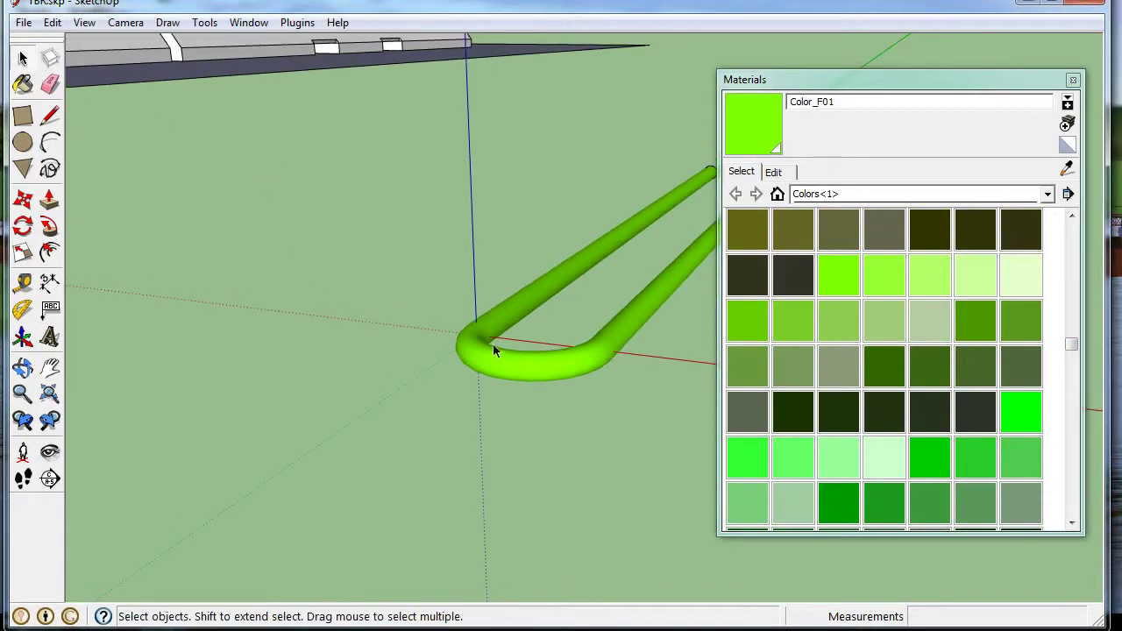
scroll(443, 336, down, 3)
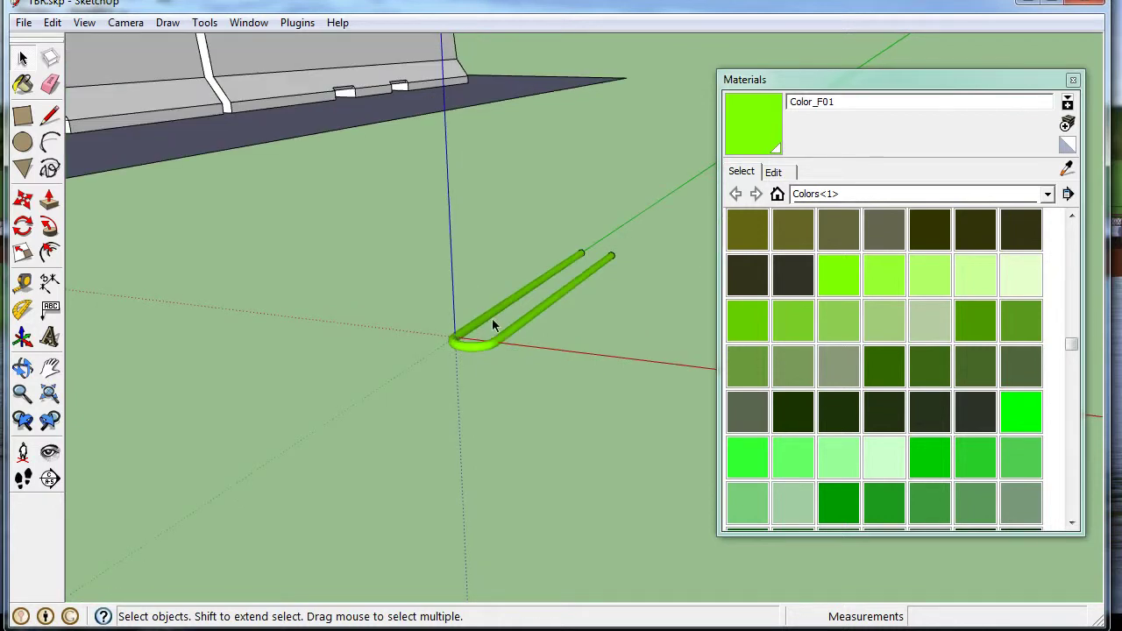
middle_drag(492, 320, 763, 215)
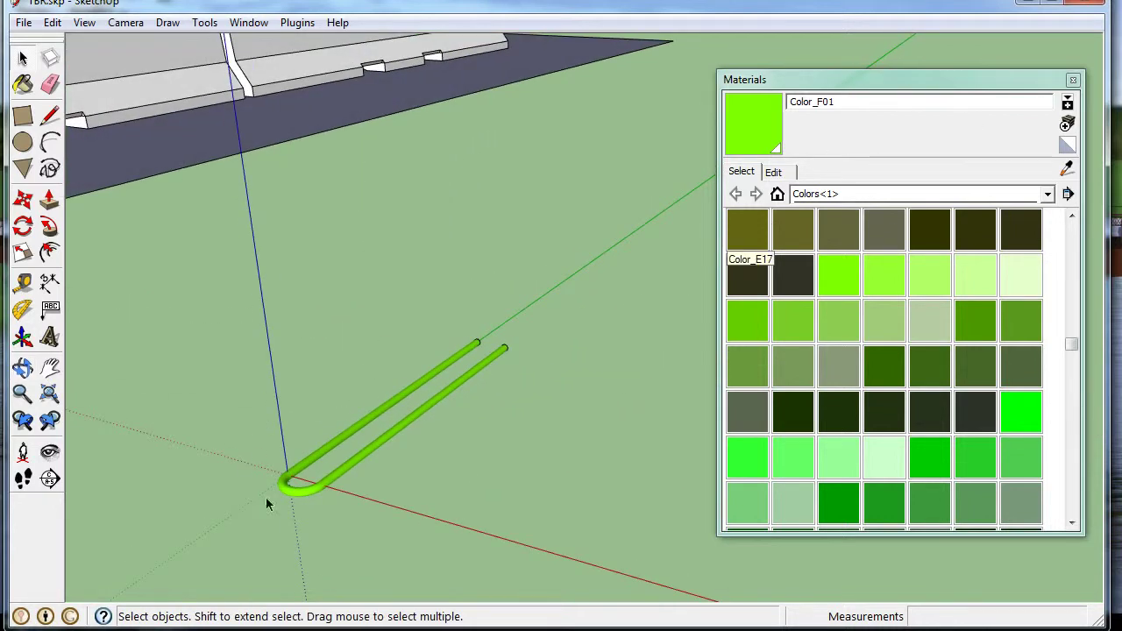
scroll(269, 498, up, 3)
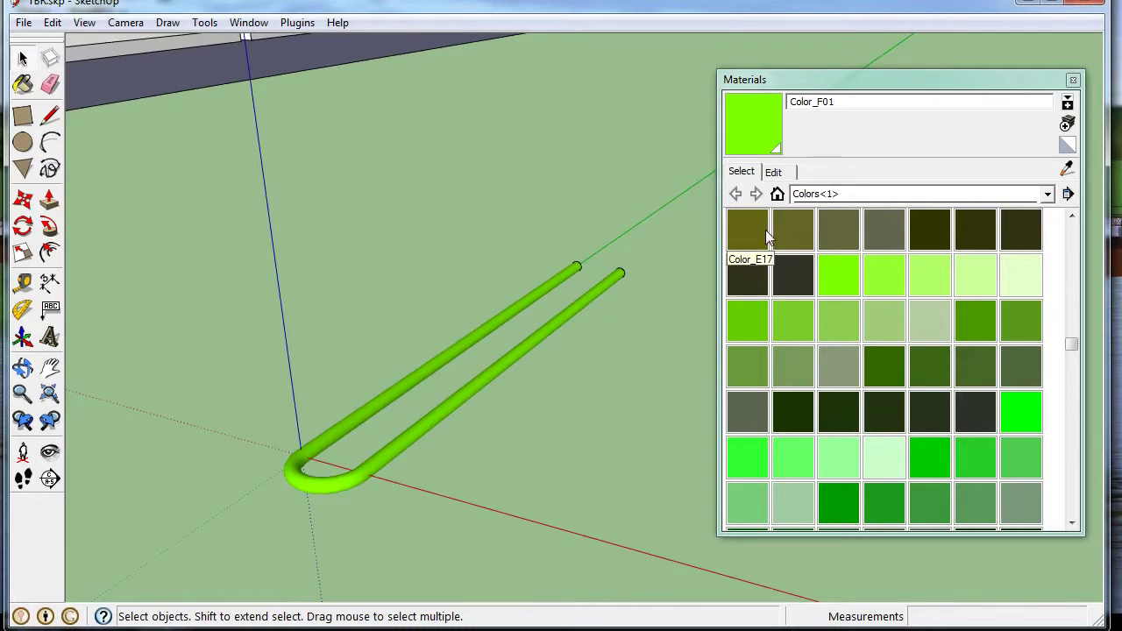
click(298, 22)
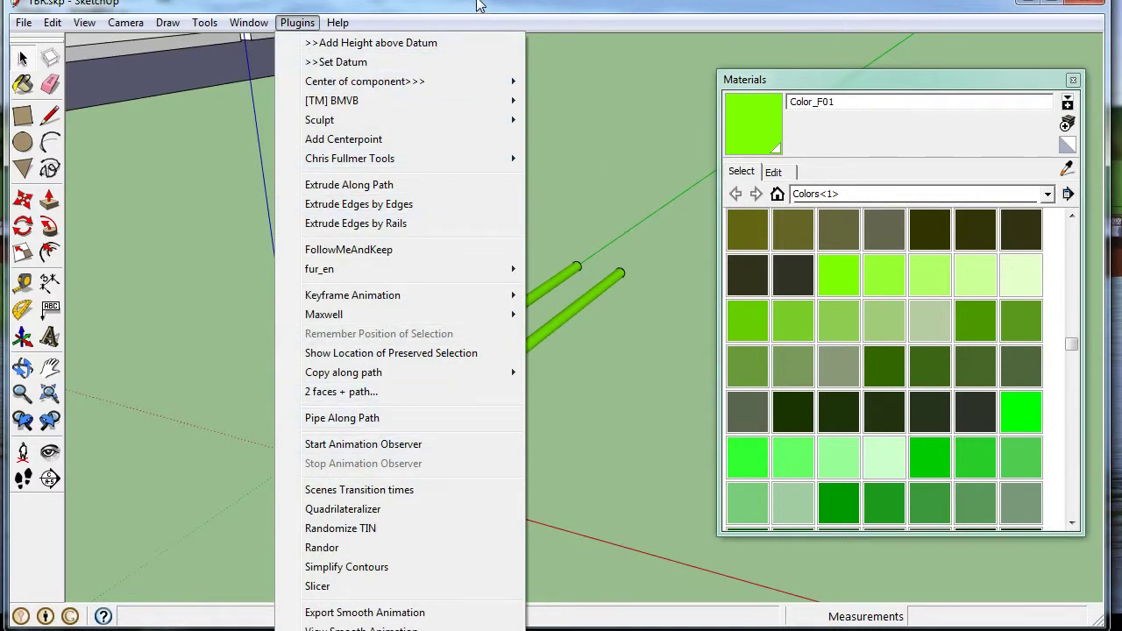
click(476, 7)
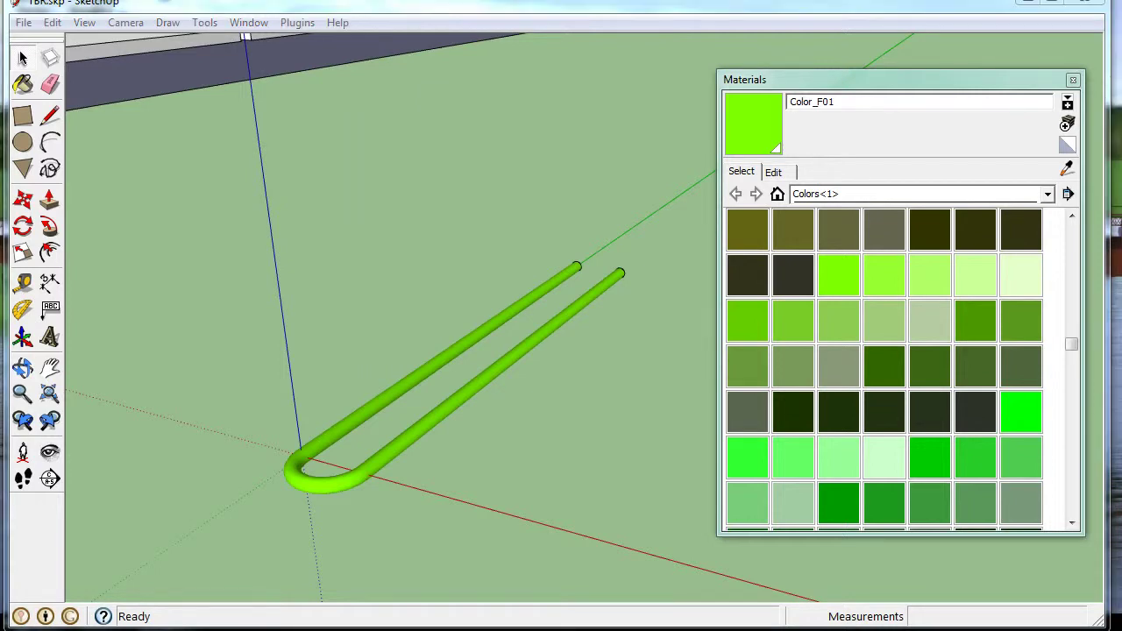
- Switch to Windows Explorer and open the PipeAlongPath.zip archive in the Downloads folder to view its contents
key(super+e)
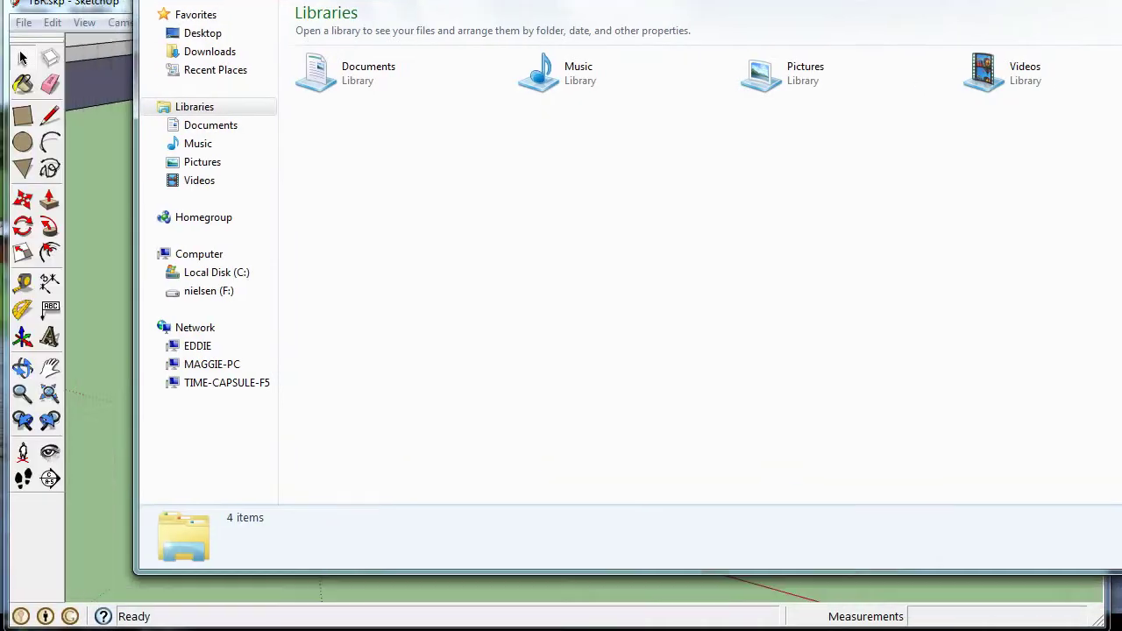
click(123, 64)
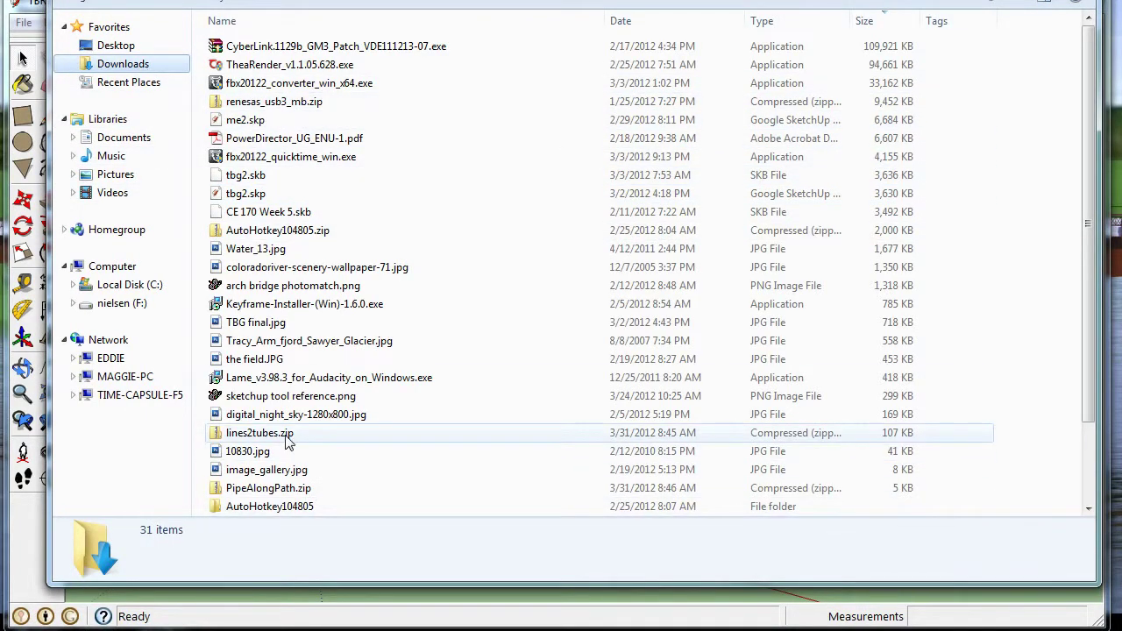
double_click(285, 488)
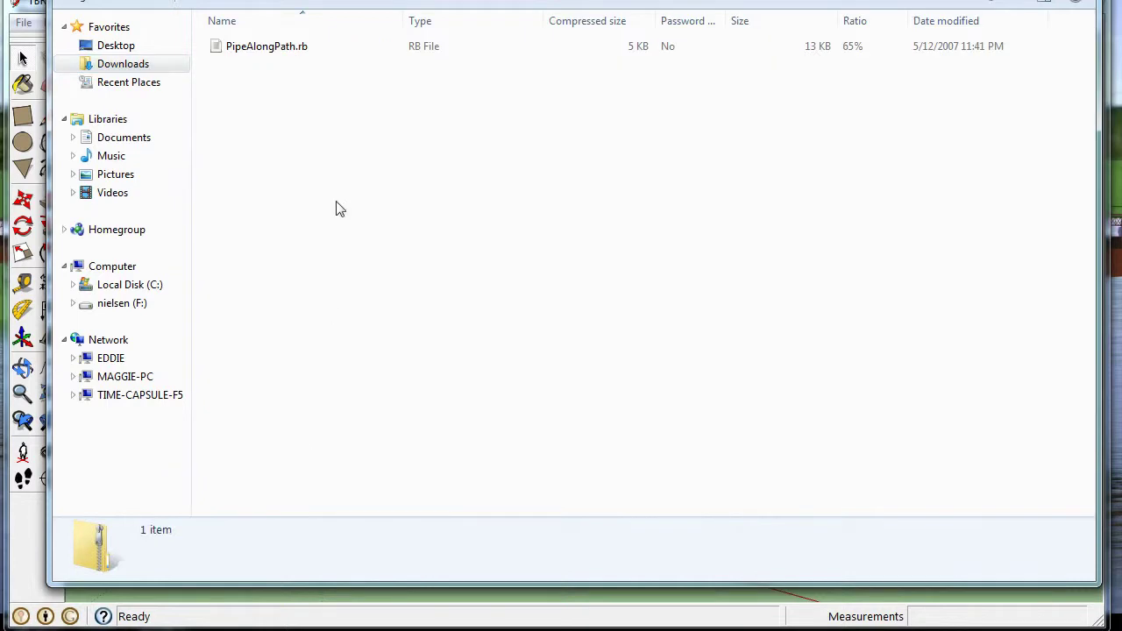
mouse_move(291, 0)
mouse_down()
mouse_move(308, 0)
mouse_move(380, 100)
mouse_up()
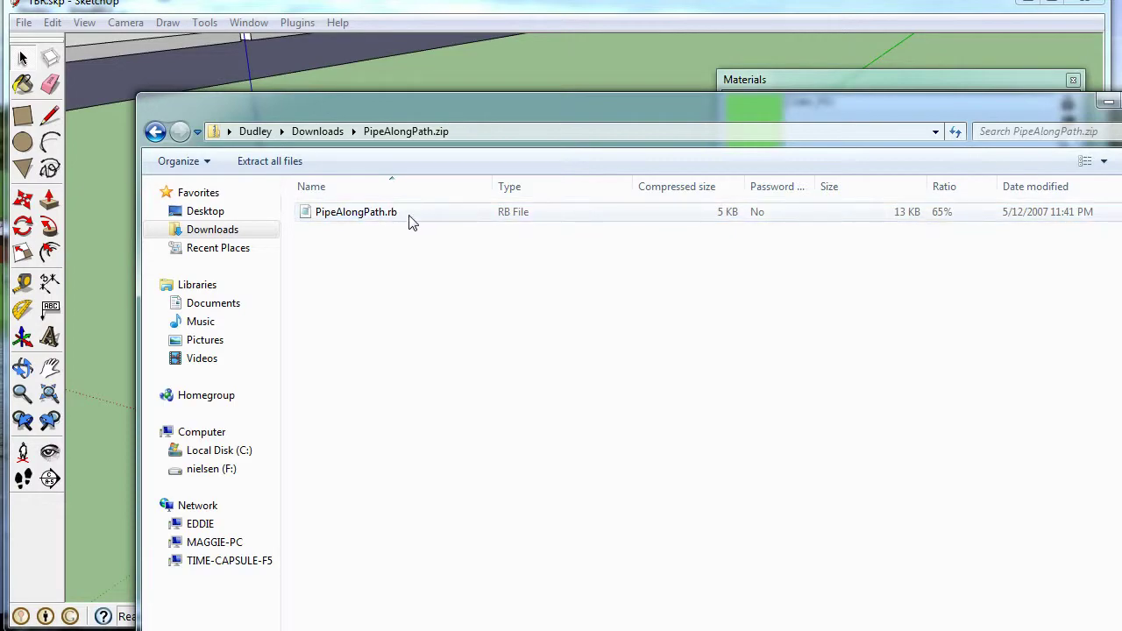
- Open PipeAlongPath.rb from the archive, look through its usage notes and script code, and close it
double_click(357, 215)
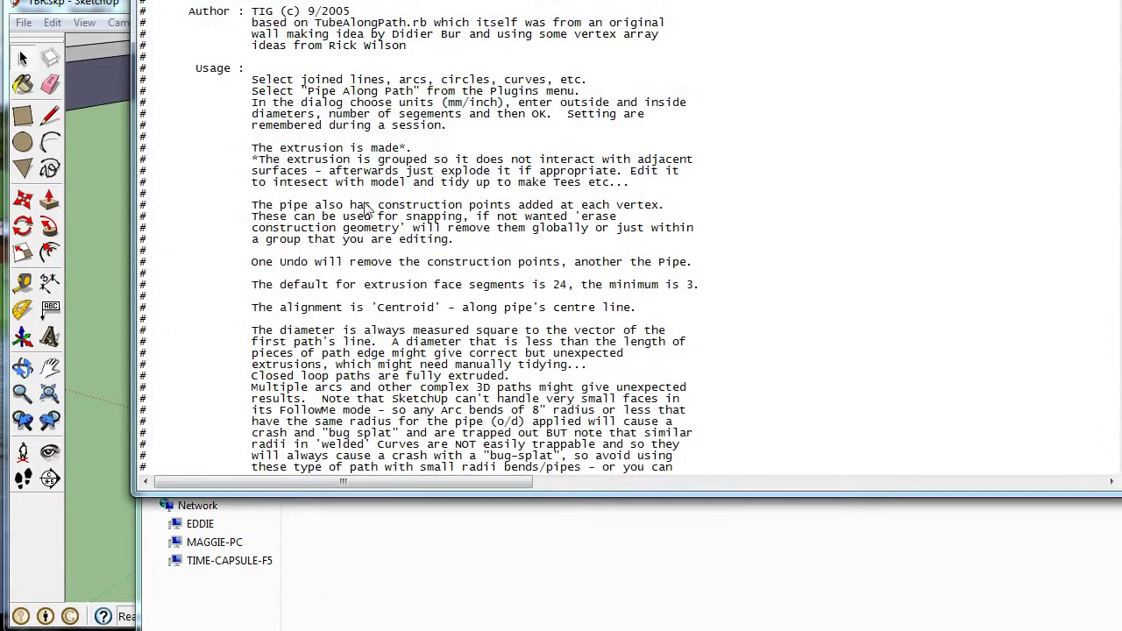
scroll(396, 166, down, 15)
scroll(399, 166, down, 20)
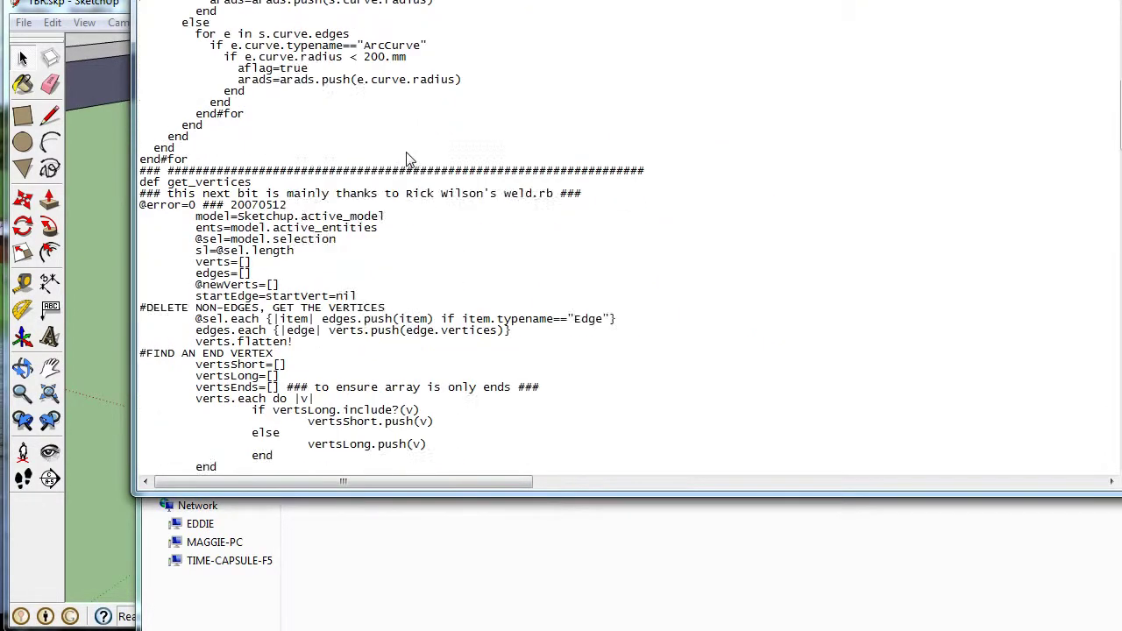
scroll(406, 170, down, 8)
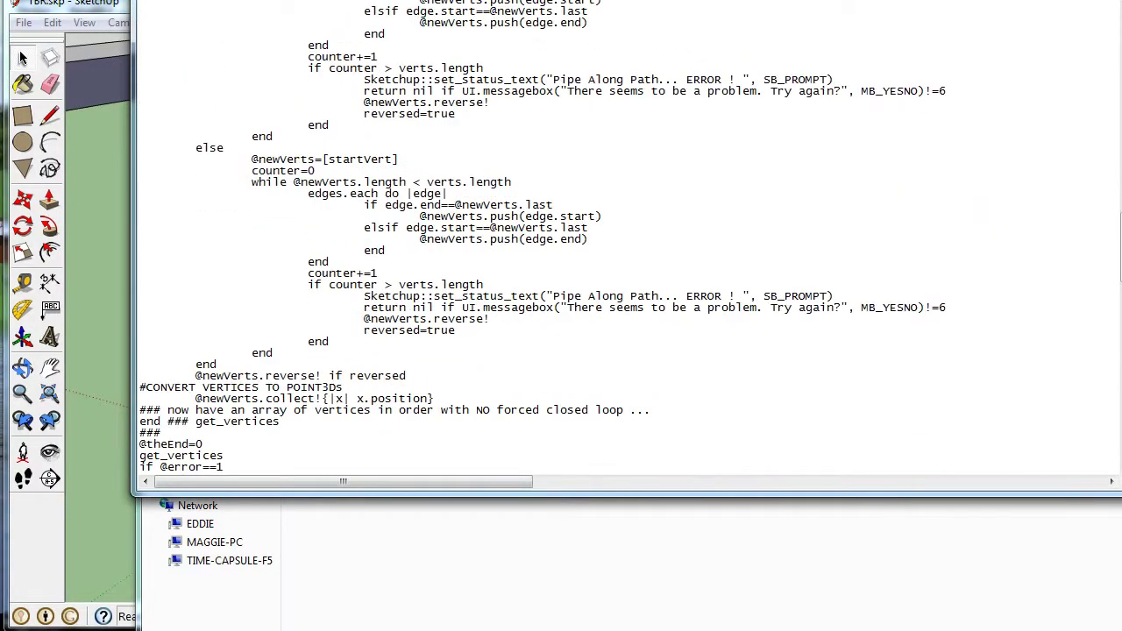
scroll(427, 335, down, 12)
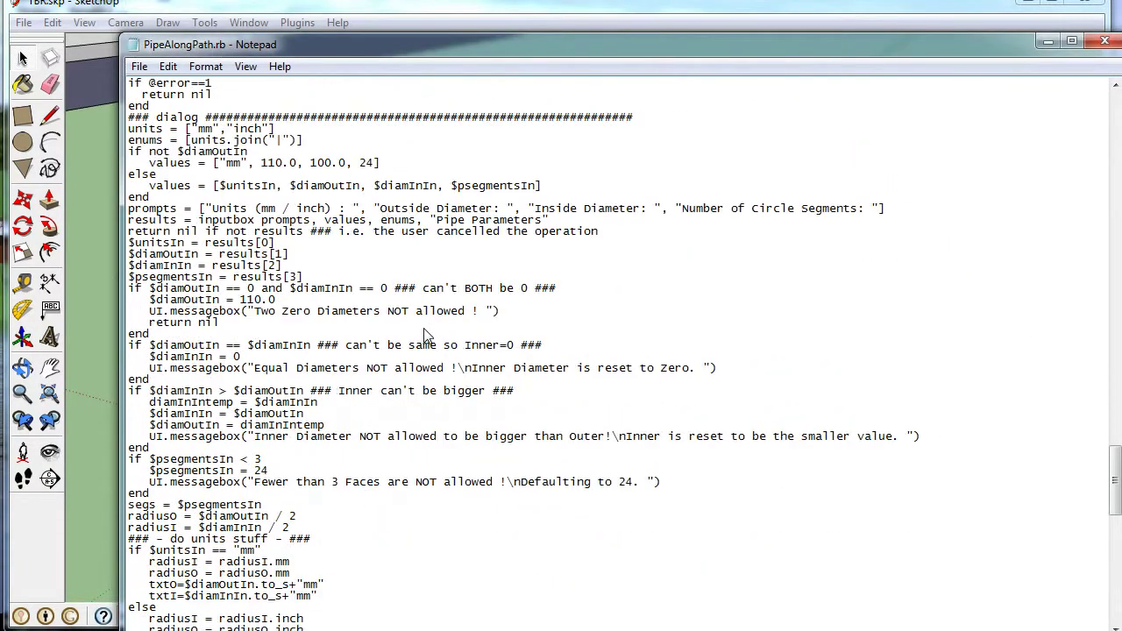
scroll(427, 336, down, 10)
click(1106, 43)
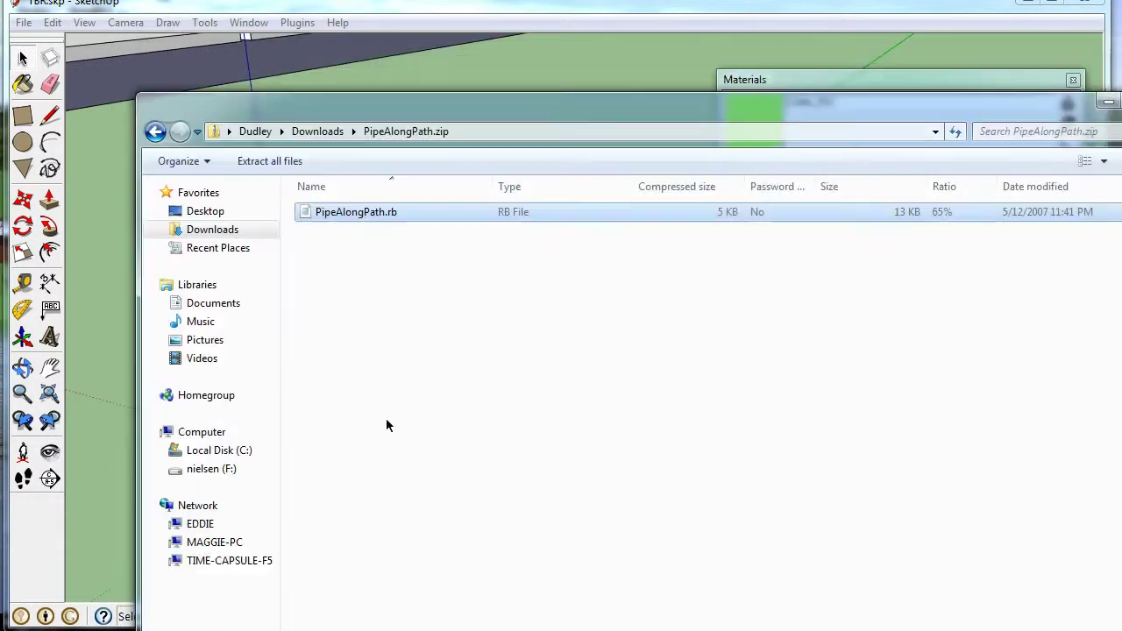
- Browse to the Plugins folder under Local Disk (C:), Program Files (x86), Google, Google SketchUp 8
click(238, 452)
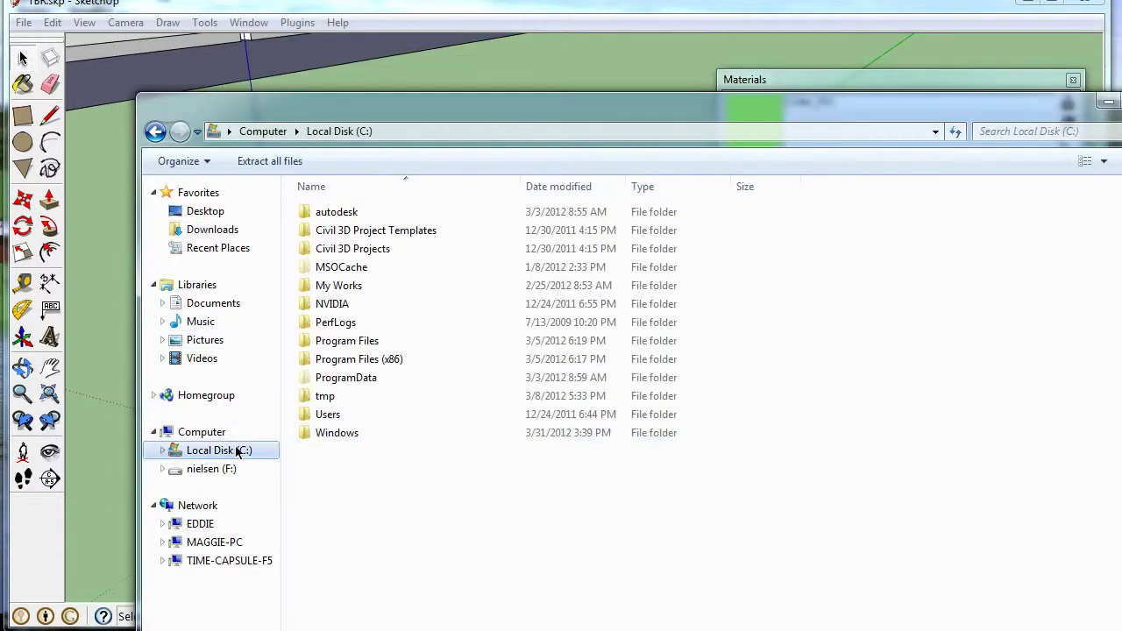
double_click(362, 361)
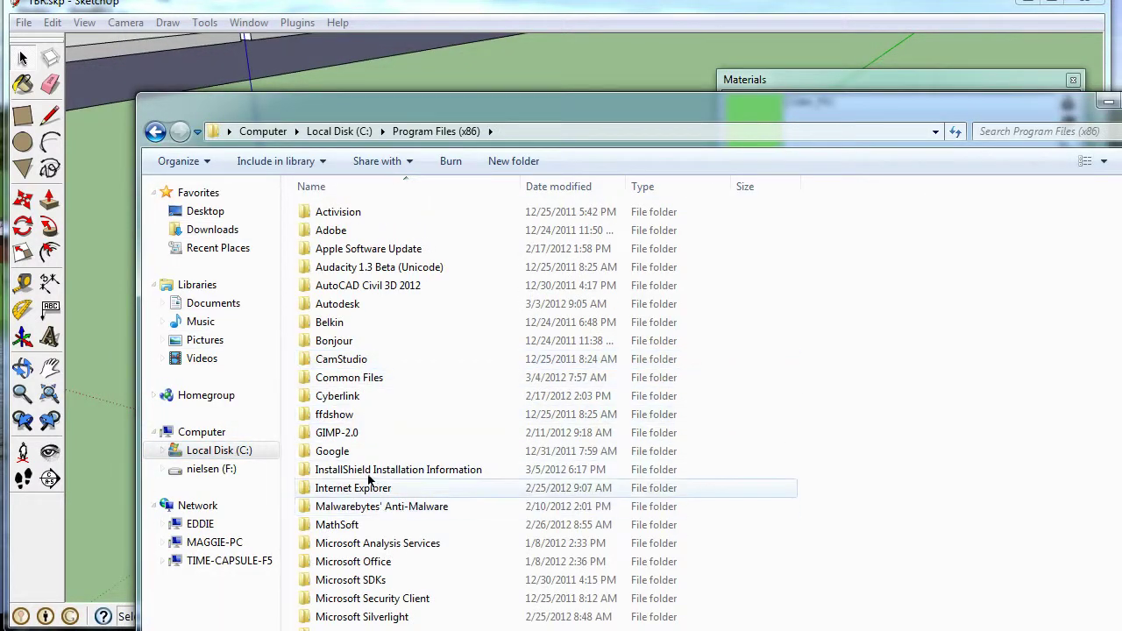
double_click(345, 456)
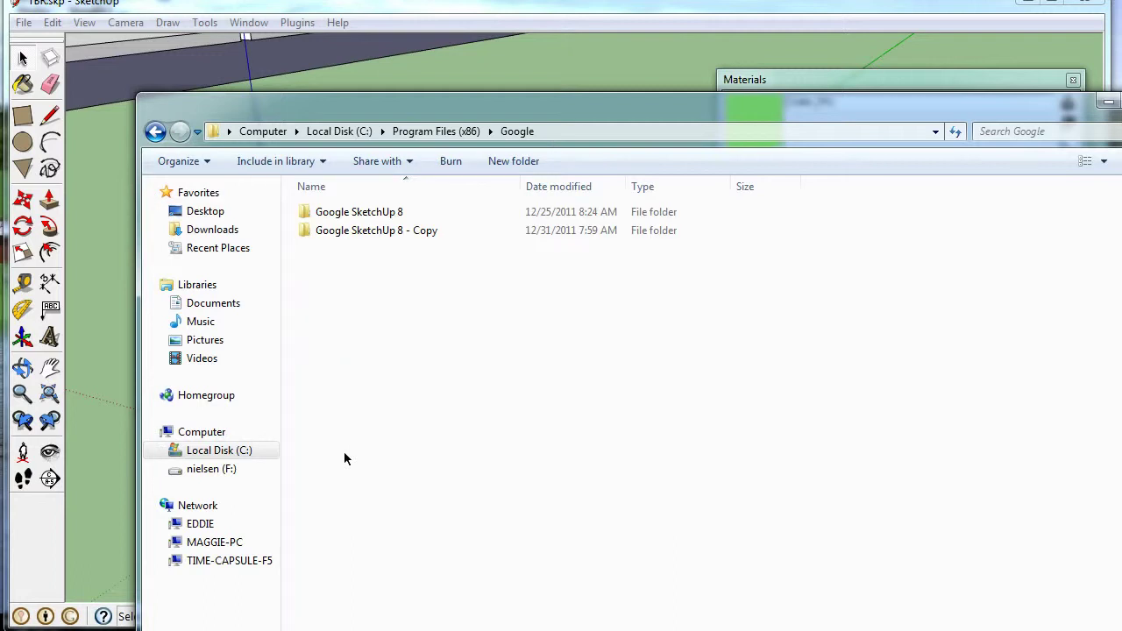
double_click(367, 215)
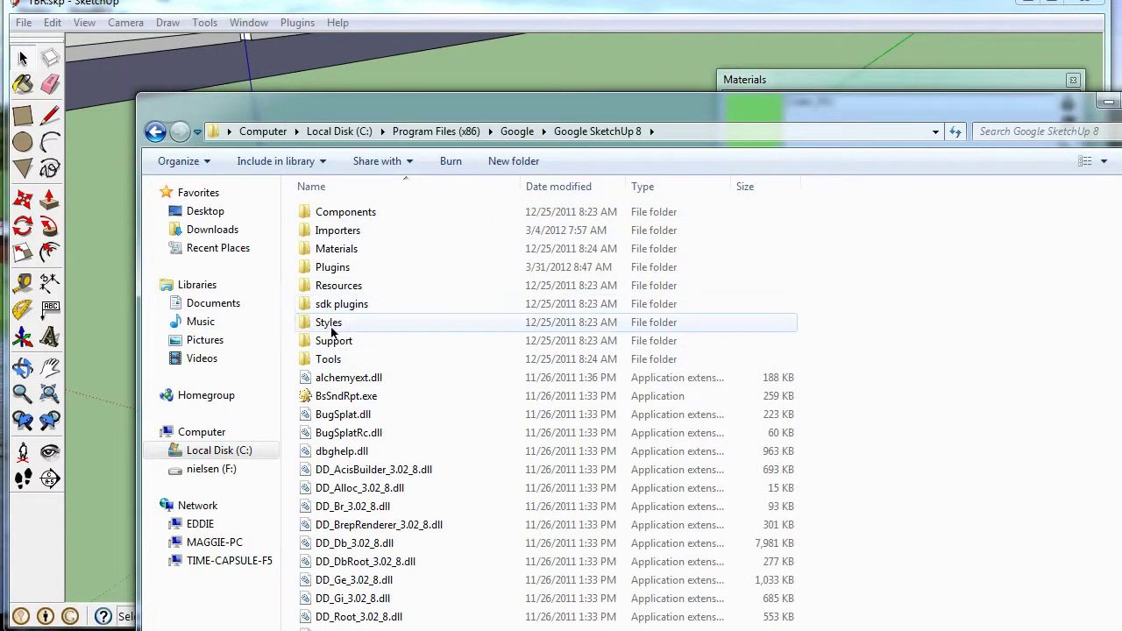
double_click(327, 271)
- Look through the Plugins folder for the installed PipeAlongPath.rb file and close the Explorer window
scroll(526, 448, down, 10)
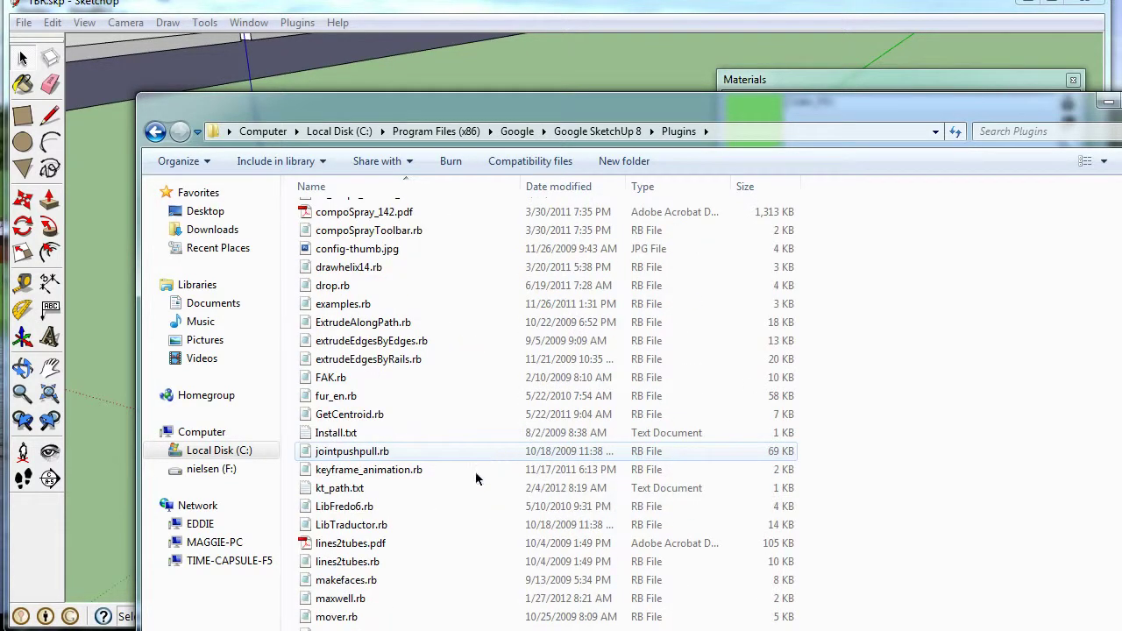
scroll(486, 471, down, 9)
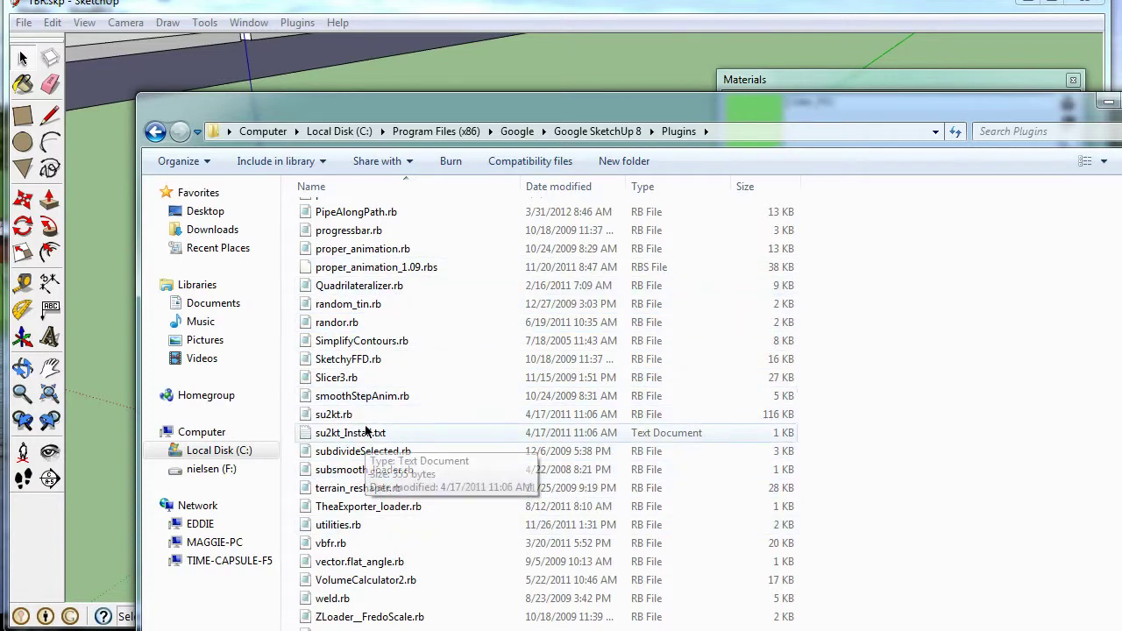
scroll(418, 476, up, 20)
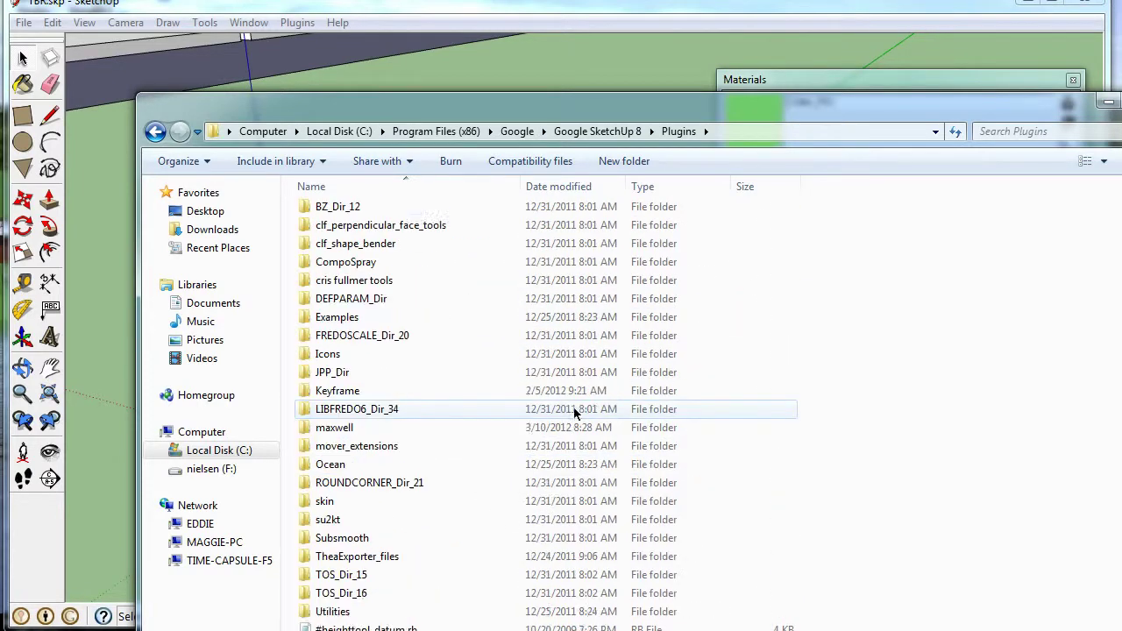
scroll(575, 413, up, 1)
double_click(719, 105)
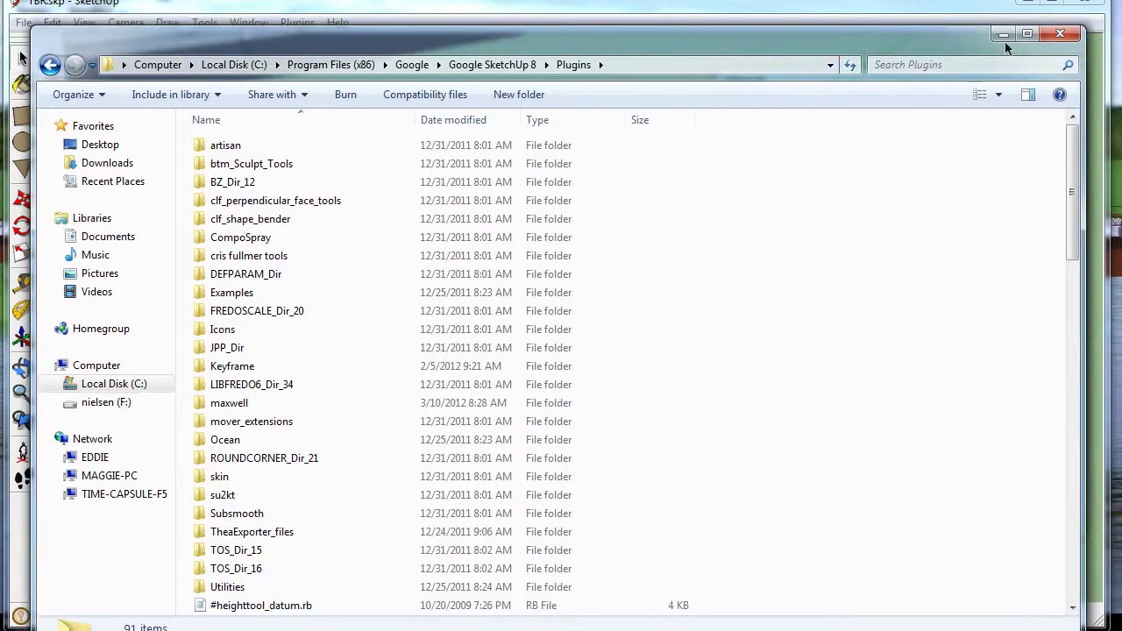
click(1071, 35)
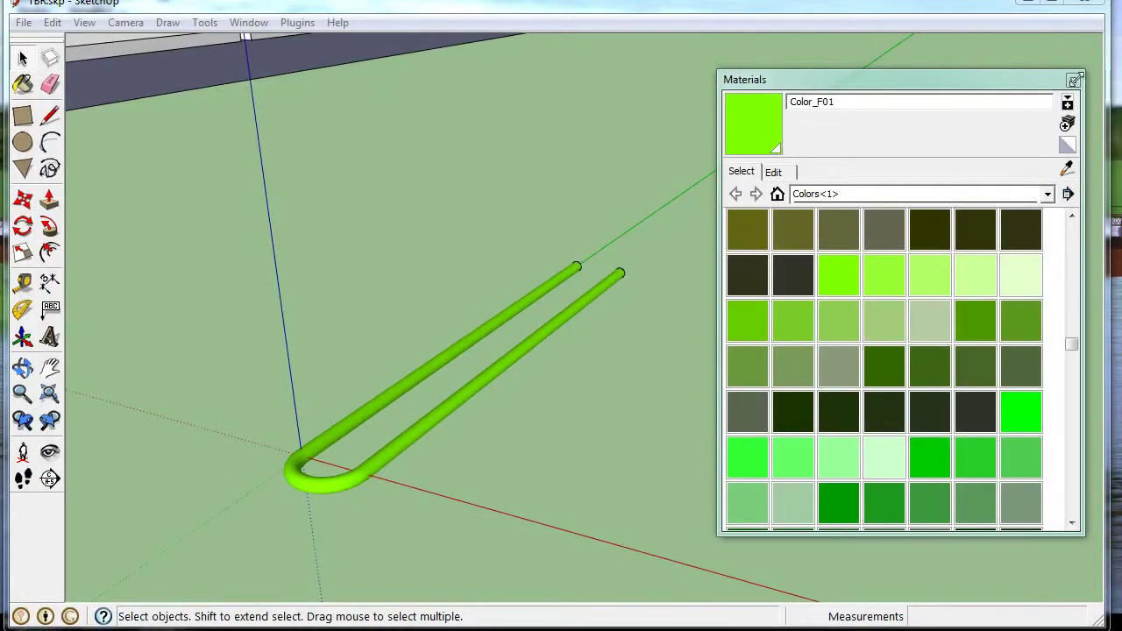
- Close the Materials window and move the green loop bar group about 11 13/16" off the origin along the negative red axis
click(1074, 79)
middle_drag(471, 397, 426, 471)
click(426, 470)
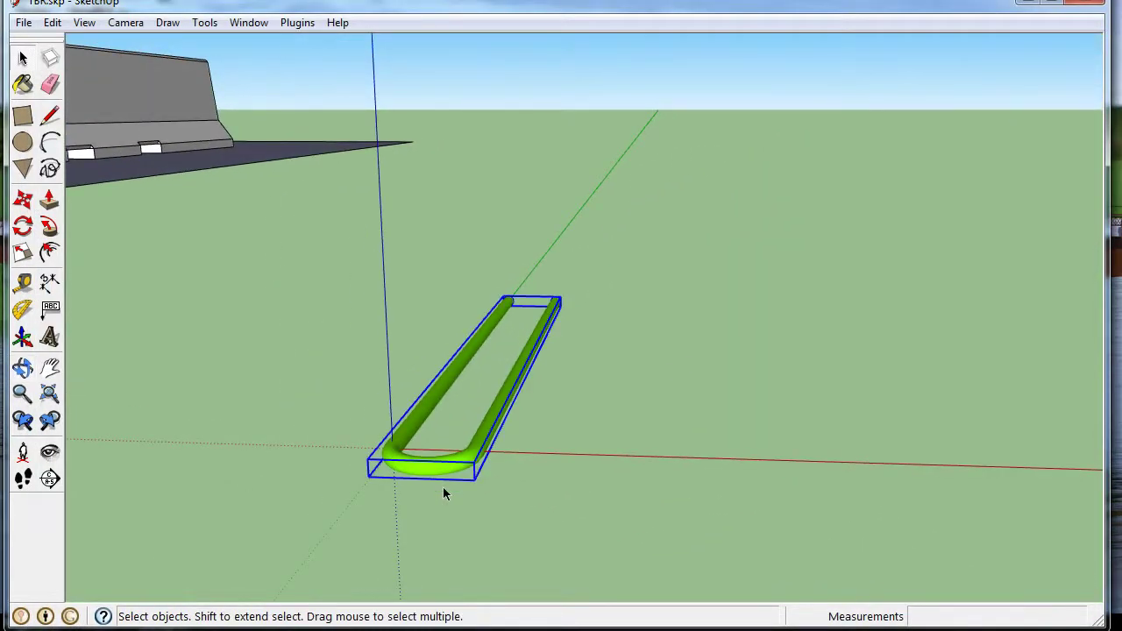
scroll(408, 414, down, 1)
click(22, 200)
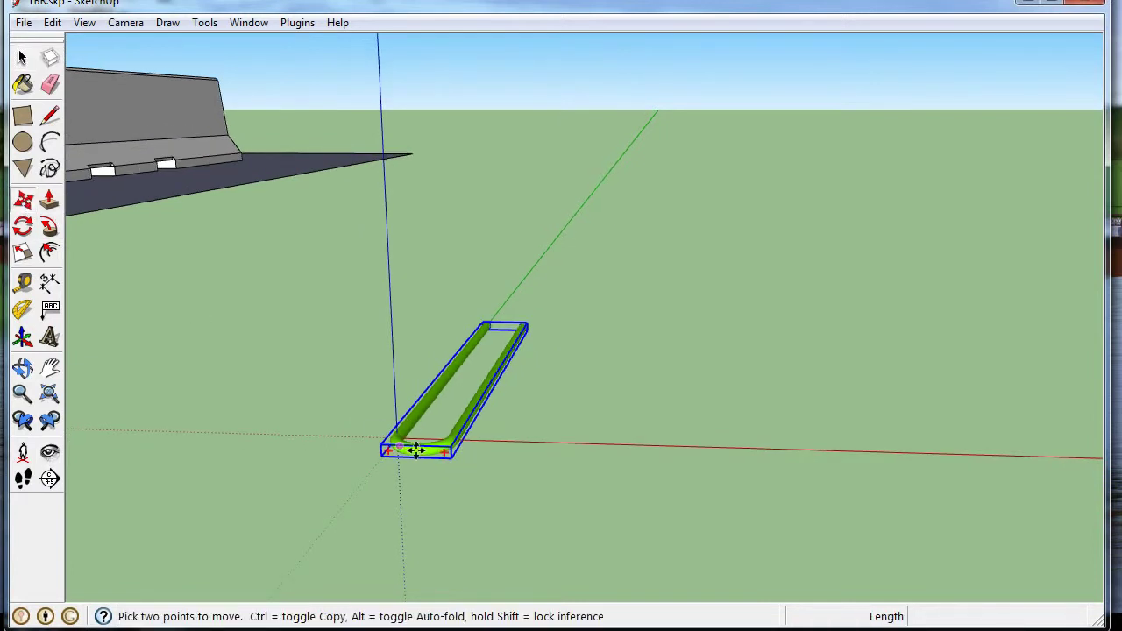
click(416, 450)
click(232, 432)
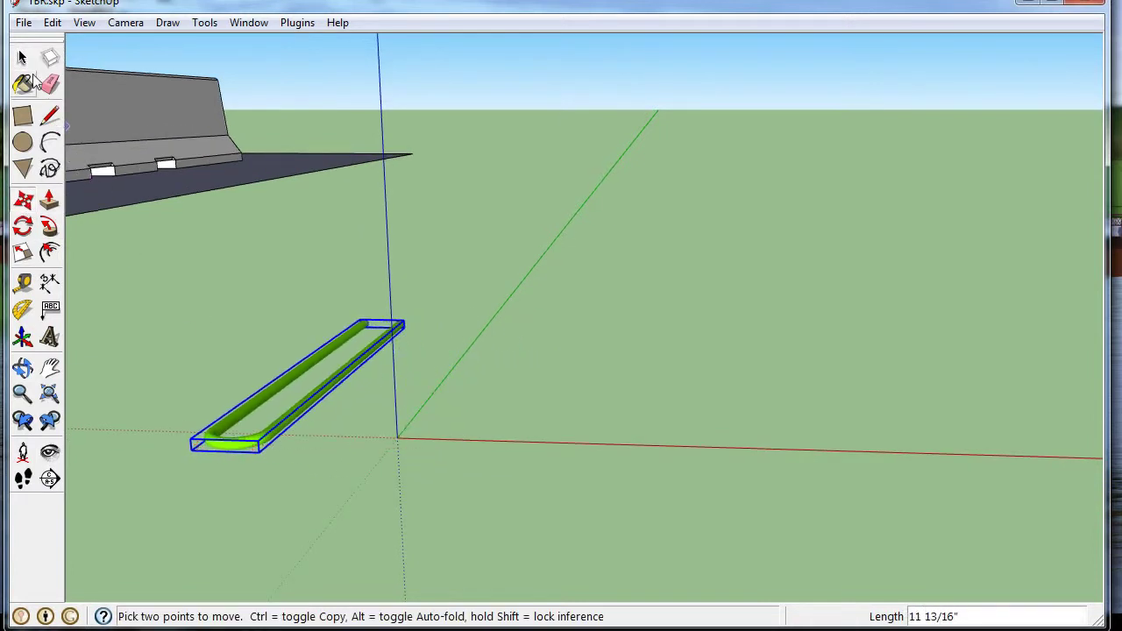
click(23, 57)
click(634, 336)
middle_drag(634, 336, 370, 267)
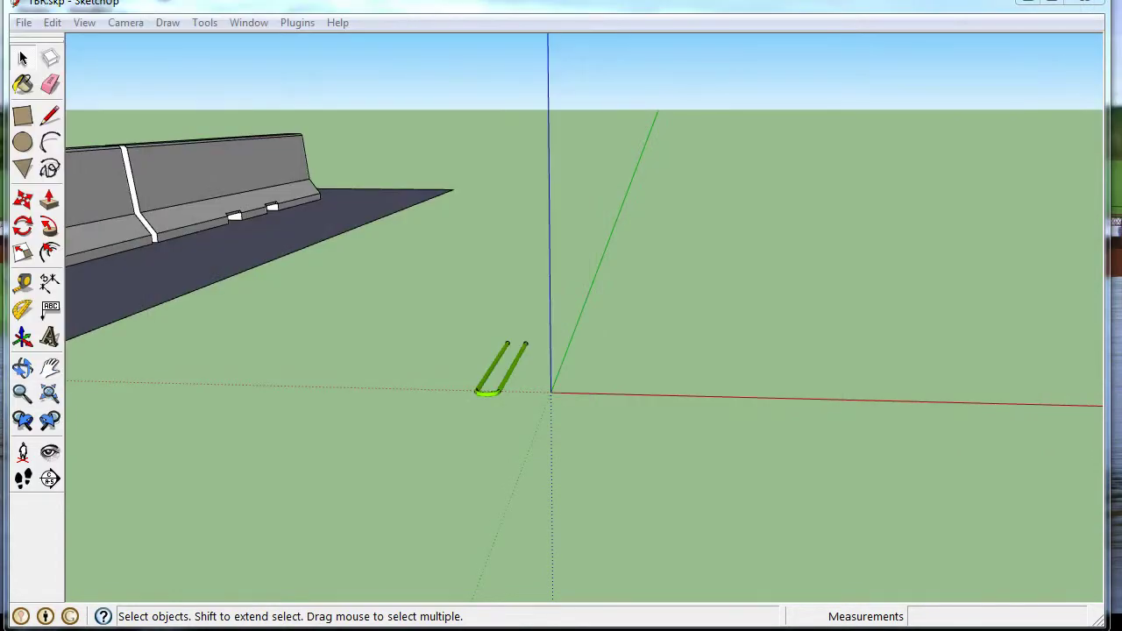
- Switch to the barrier plan PDF and examine the Connection Pin and 1/2" Top Plate details and their dimensions
key(alt+Tab)
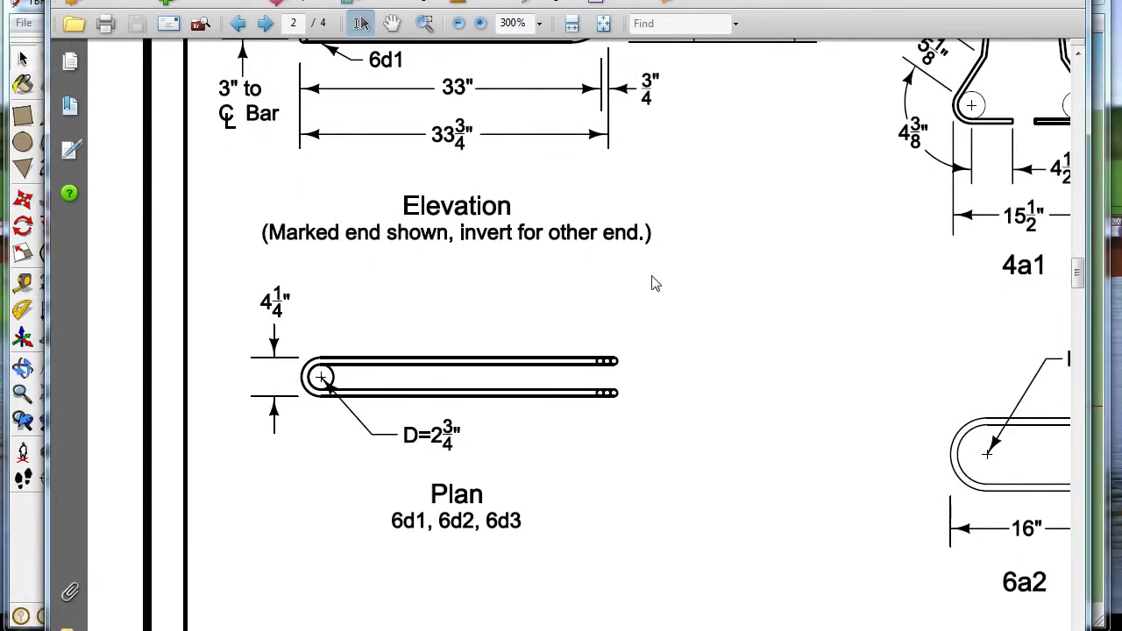
scroll(648, 280, up, 5)
ctrl+scroll(347, 324, down, 2)
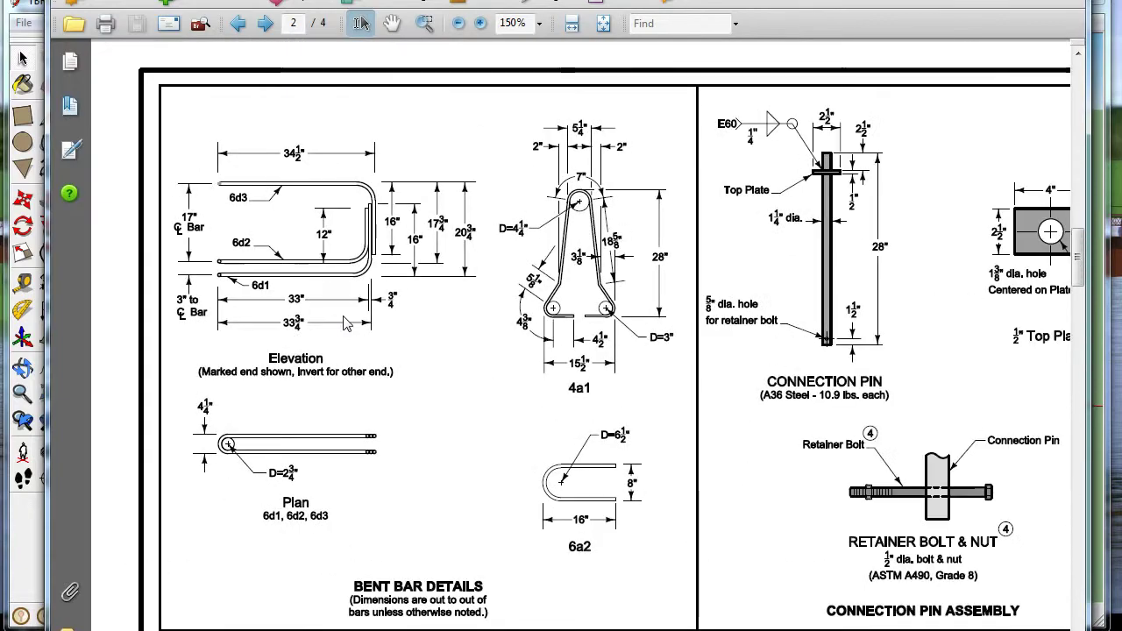
ctrl+scroll(260, 276, down, 1)
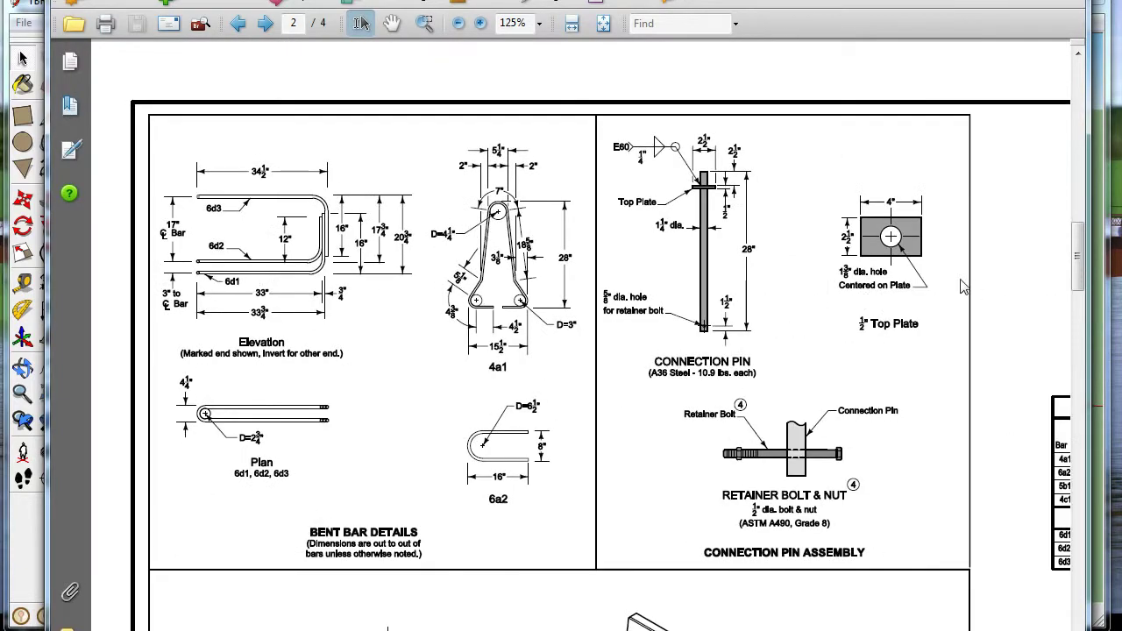
ctrl+scroll(943, 284, up, 3)
ctrl+scroll(619, 273, down, 1)
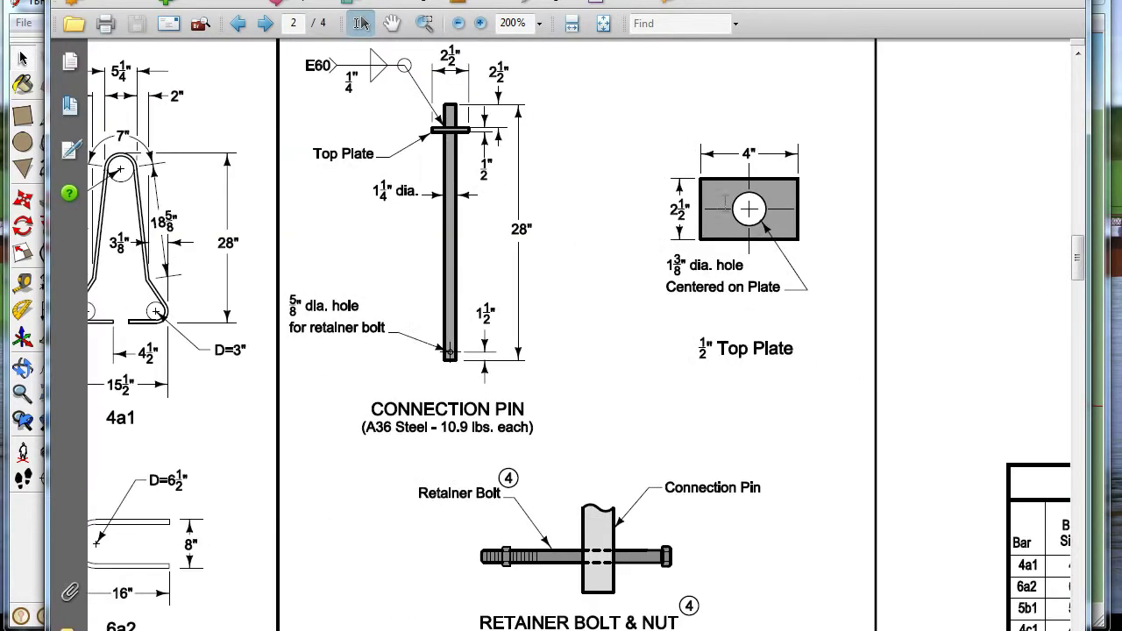
scroll(774, 176, up, 1)
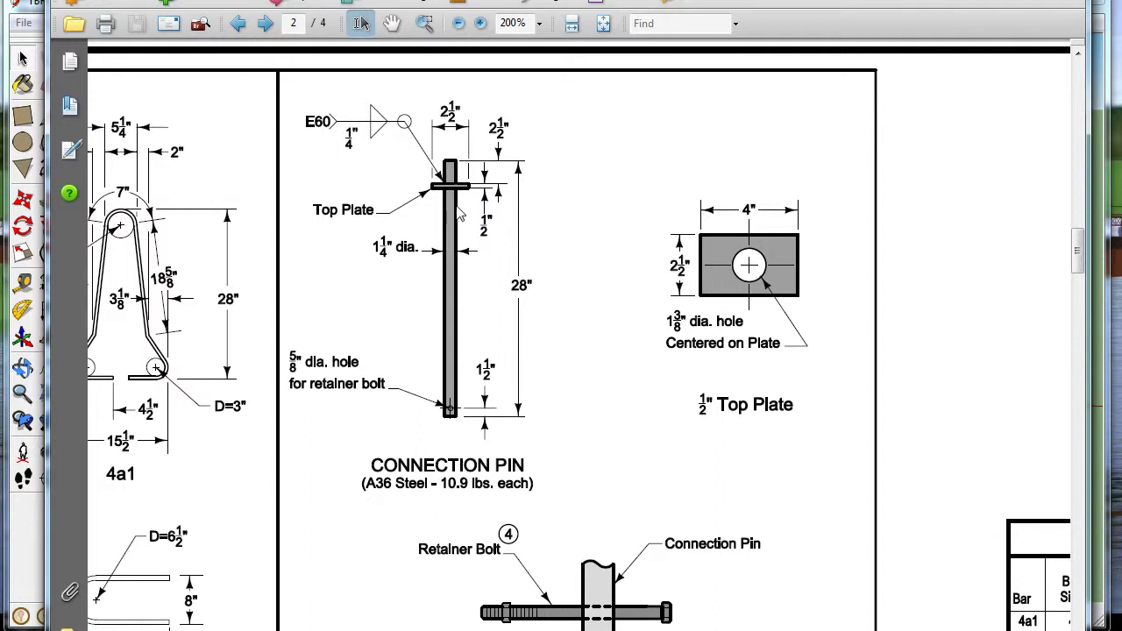
scroll(543, 337, down, 2)
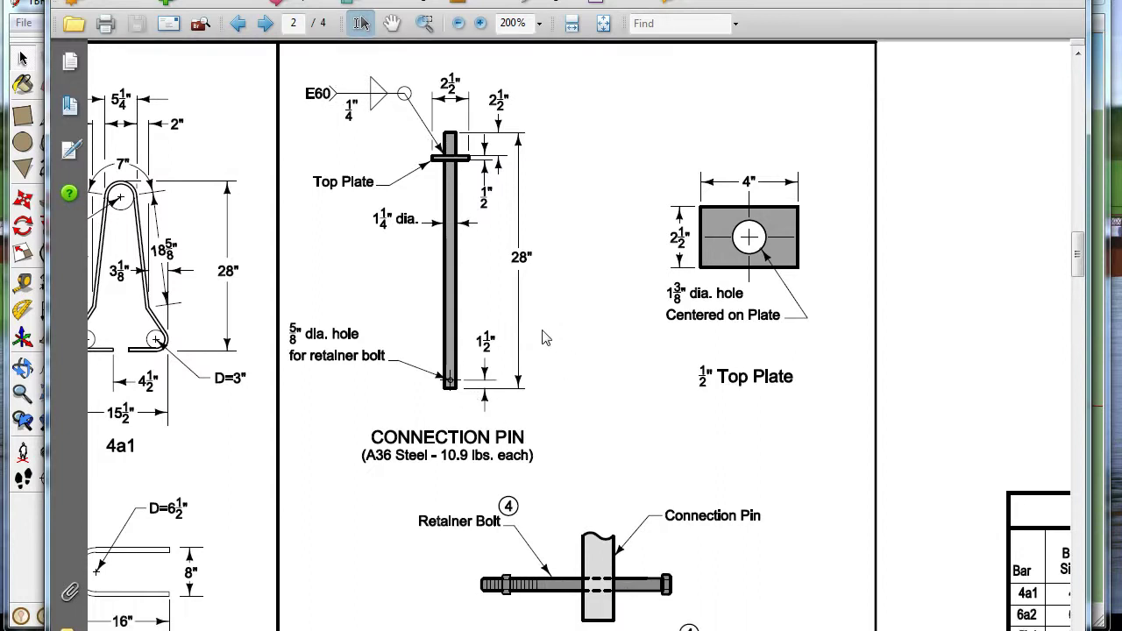
scroll(544, 342, up, 2)
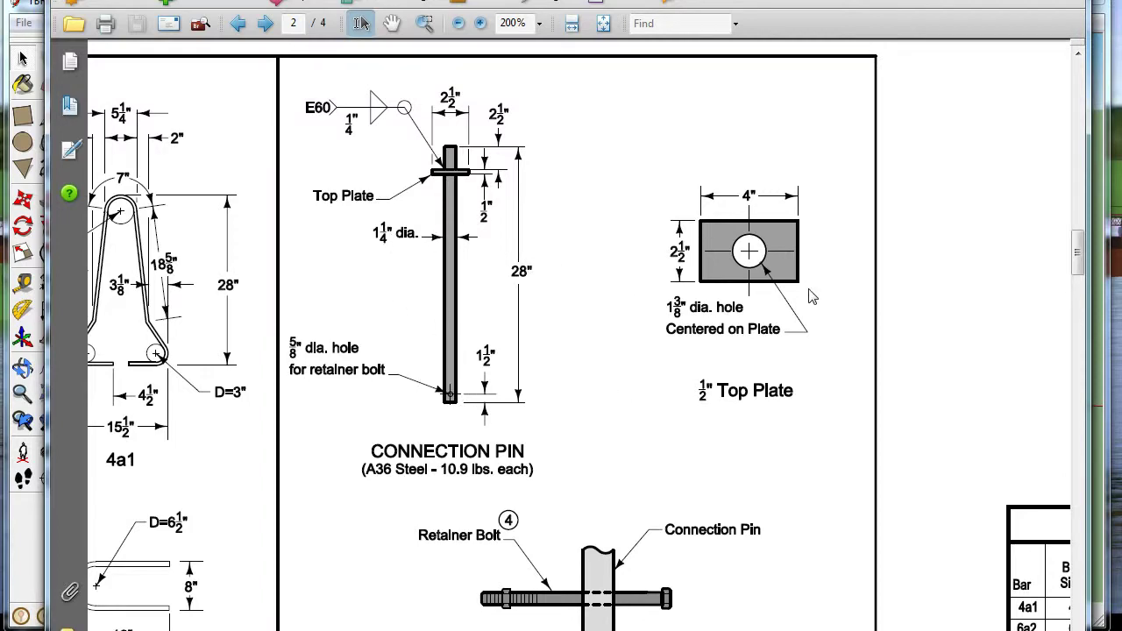
ctrl+scroll(811, 242, up, 2)
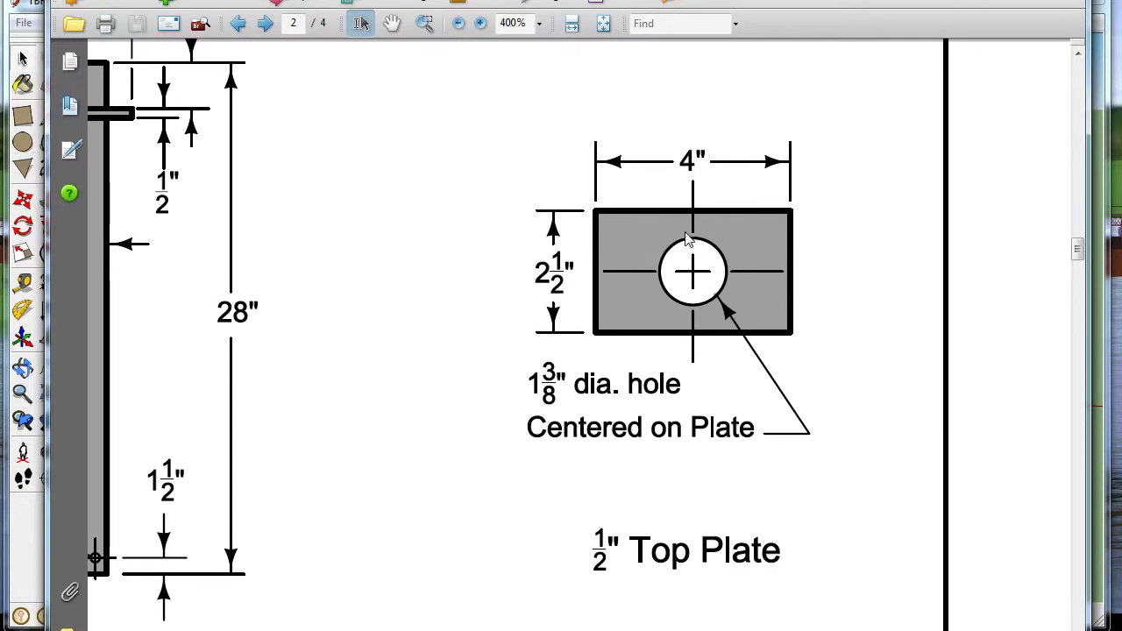
ctrl+scroll(690, 241, down, 3)
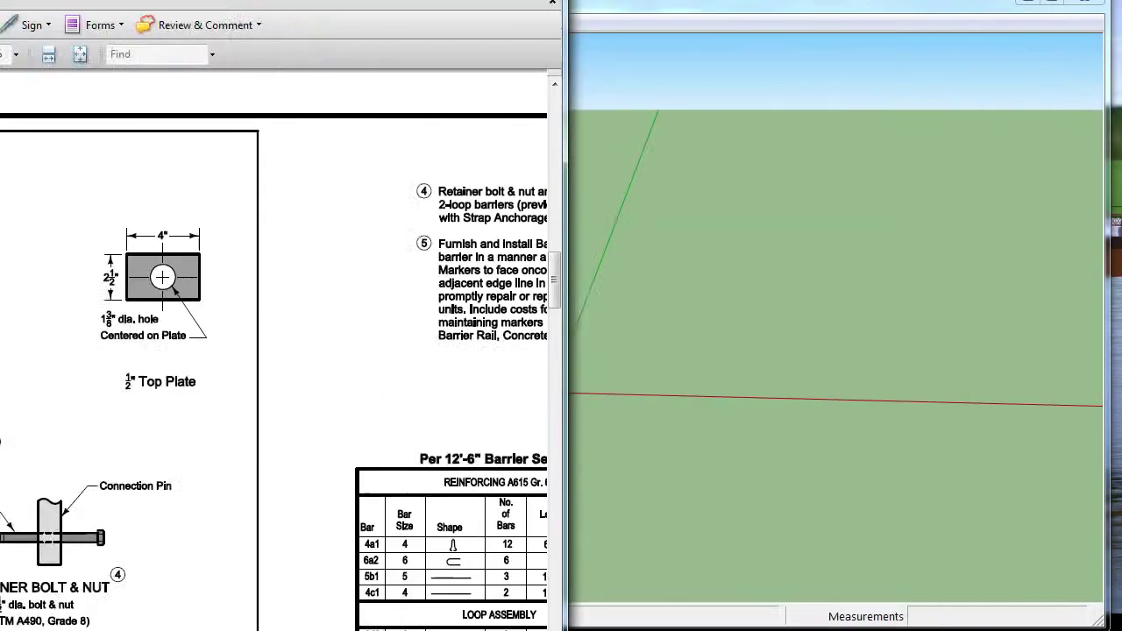
- Switch back to SketchUp and draw a 2.5 by 4 inch rectangle for the top plate from the origin
scroll(454, 383, up, 3)
scroll(210, 536, up, 6)
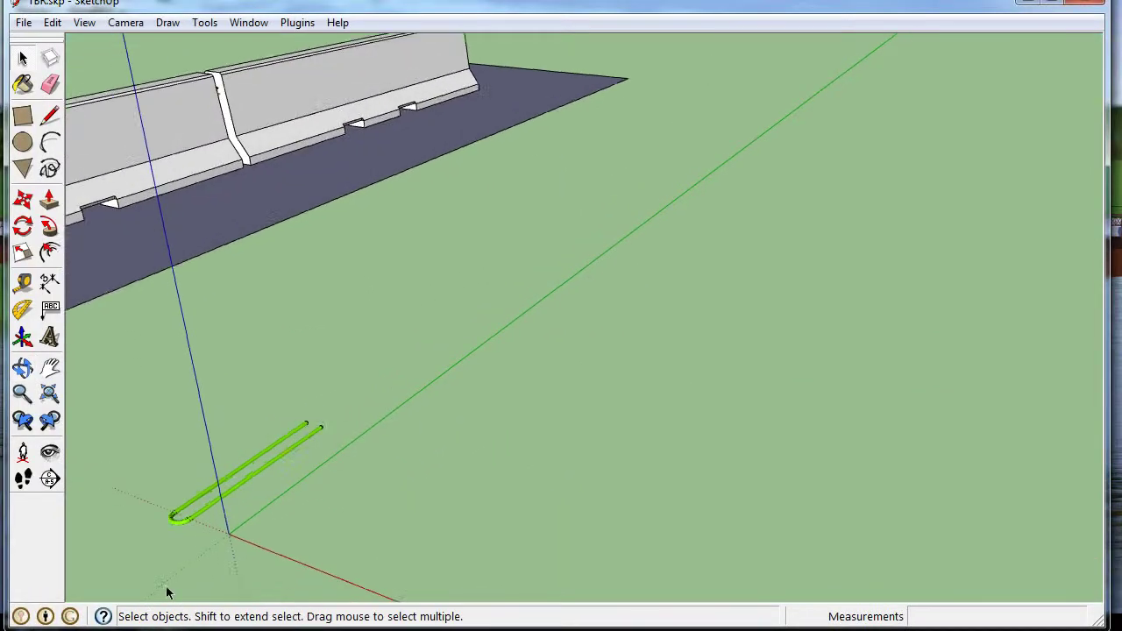
click(23, 115)
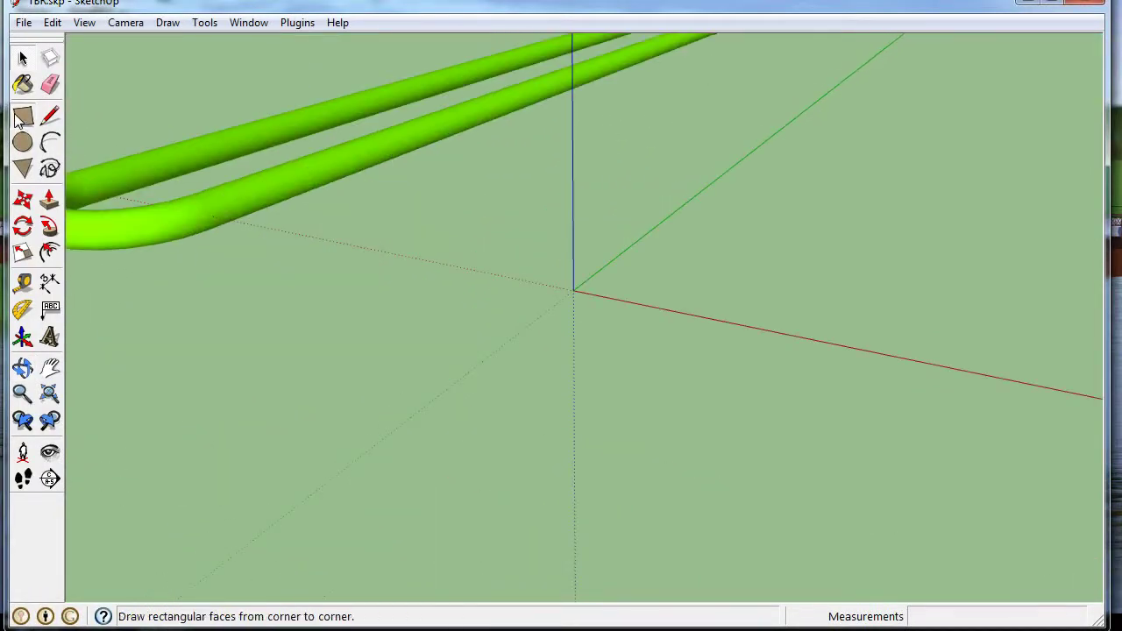
click(574, 291)
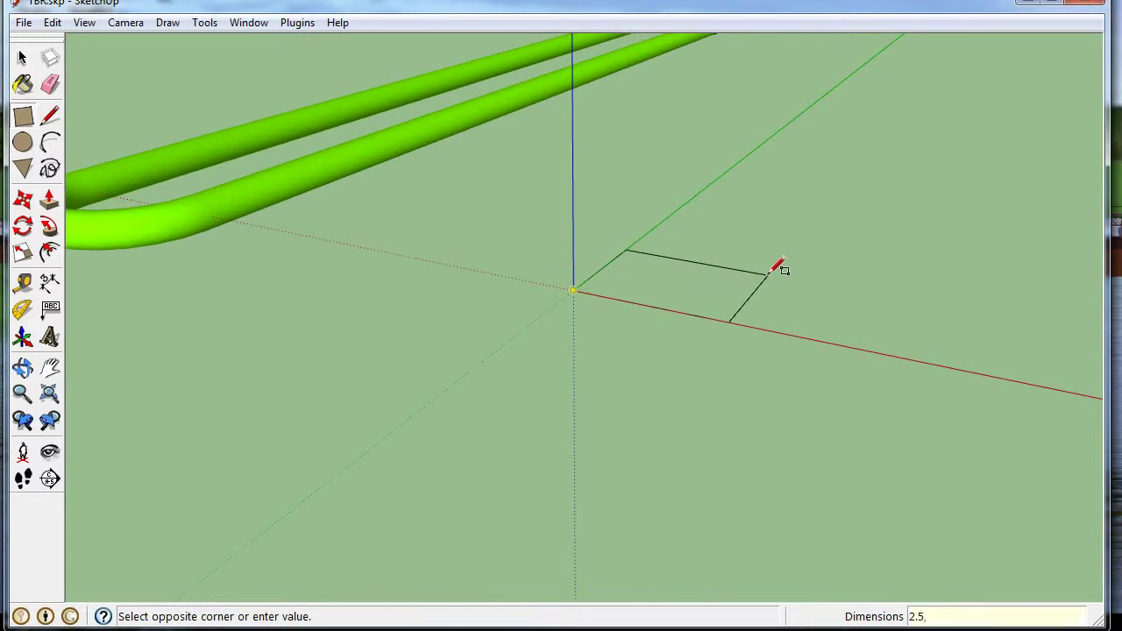
click(769, 272)
middle_drag(731, 296, 727, 451)
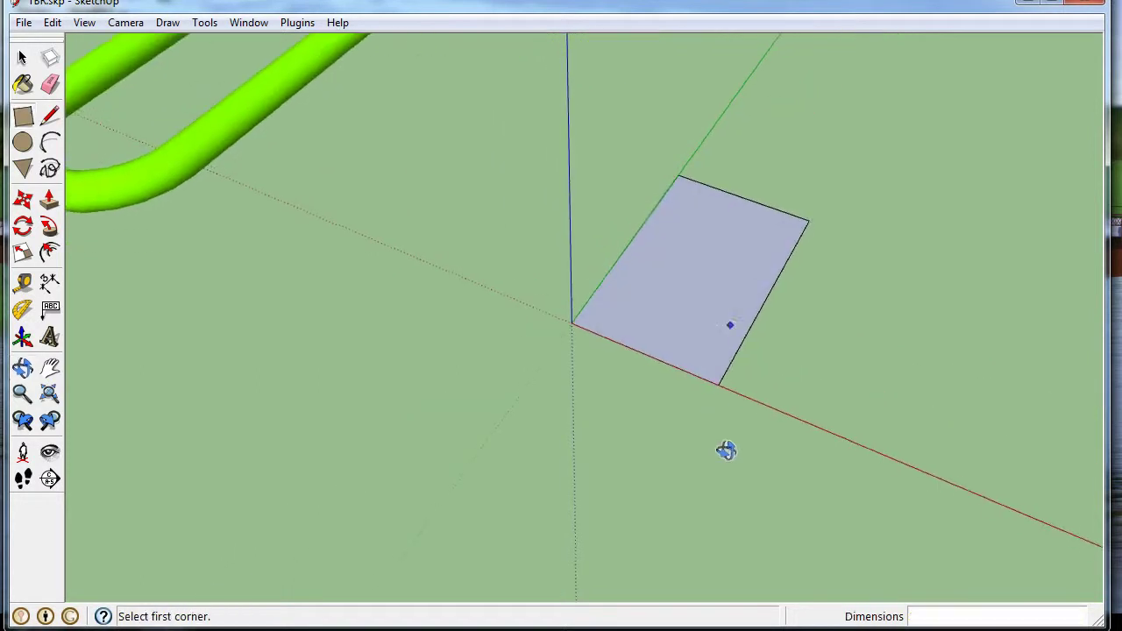
- Select the whole top plate rectangle, rotate it 90 degrees about the origin onto the negative red axis, and deselect it
click(23, 57)
drag(473, 131, 938, 455)
click(23, 226)
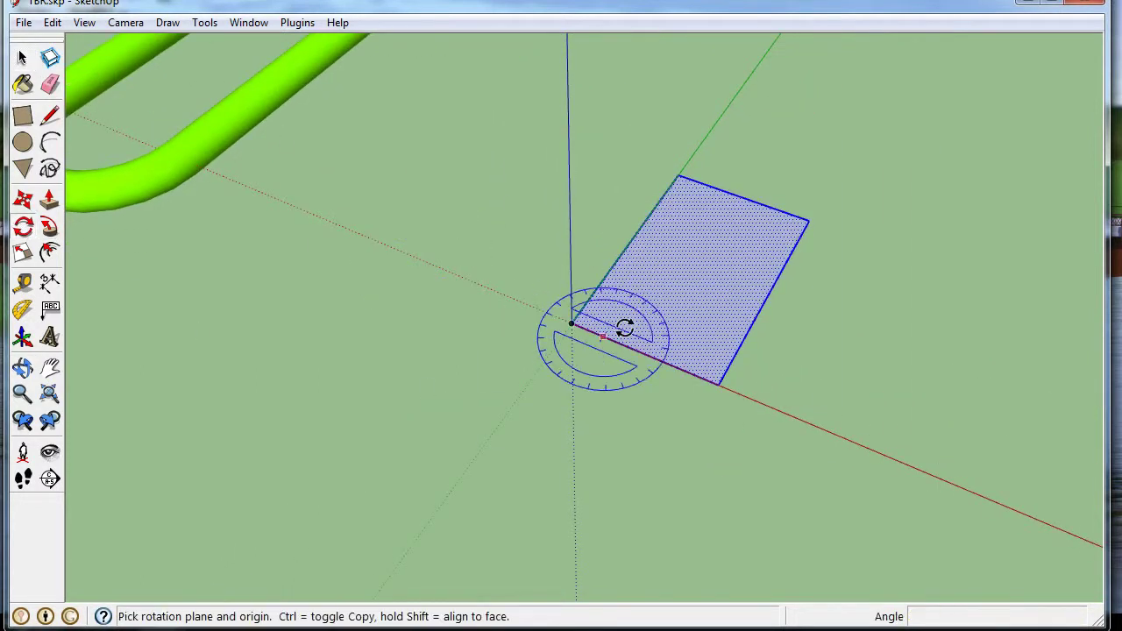
click(574, 325)
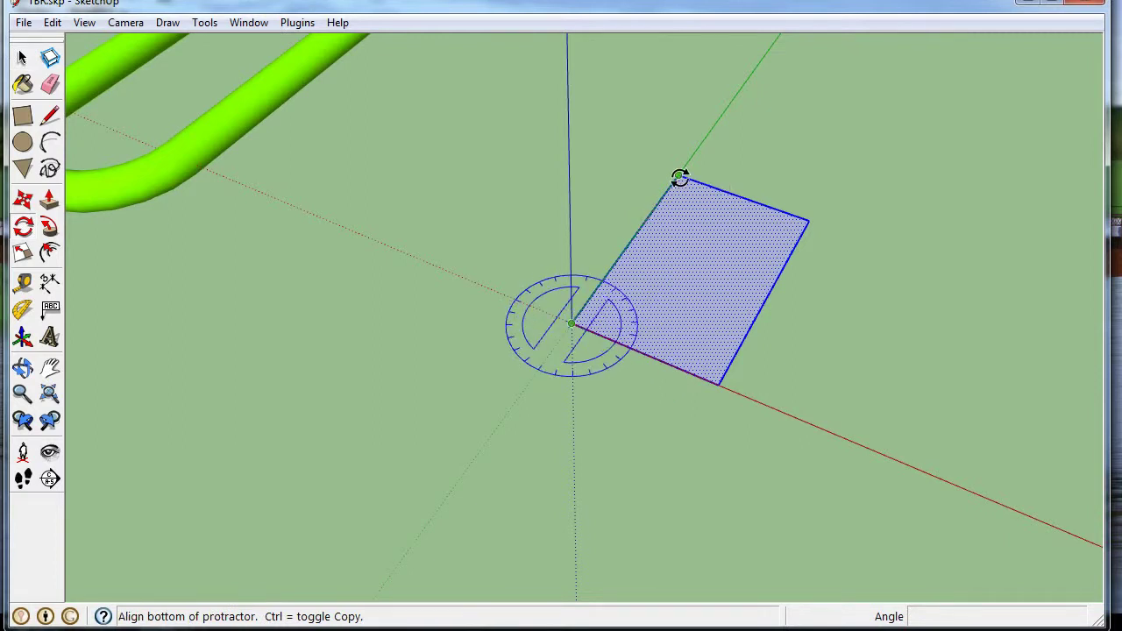
click(678, 181)
click(448, 283)
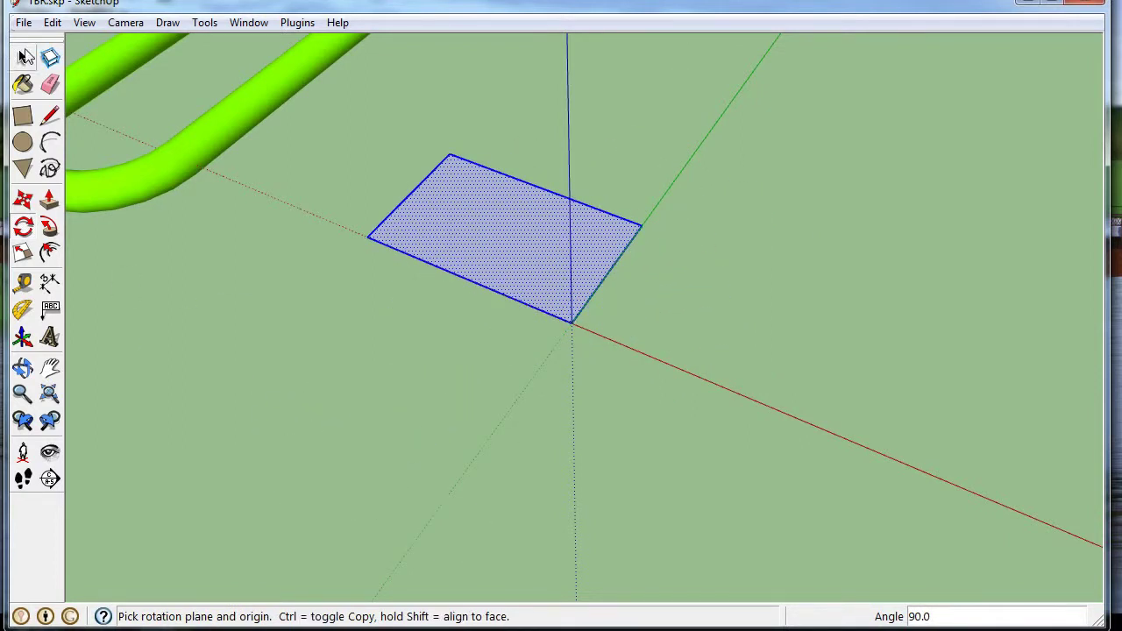
click(23, 57)
click(220, 321)
- Create guide lines along both diagonals of the top plate rectangle with the Tape Measure
click(49, 281)
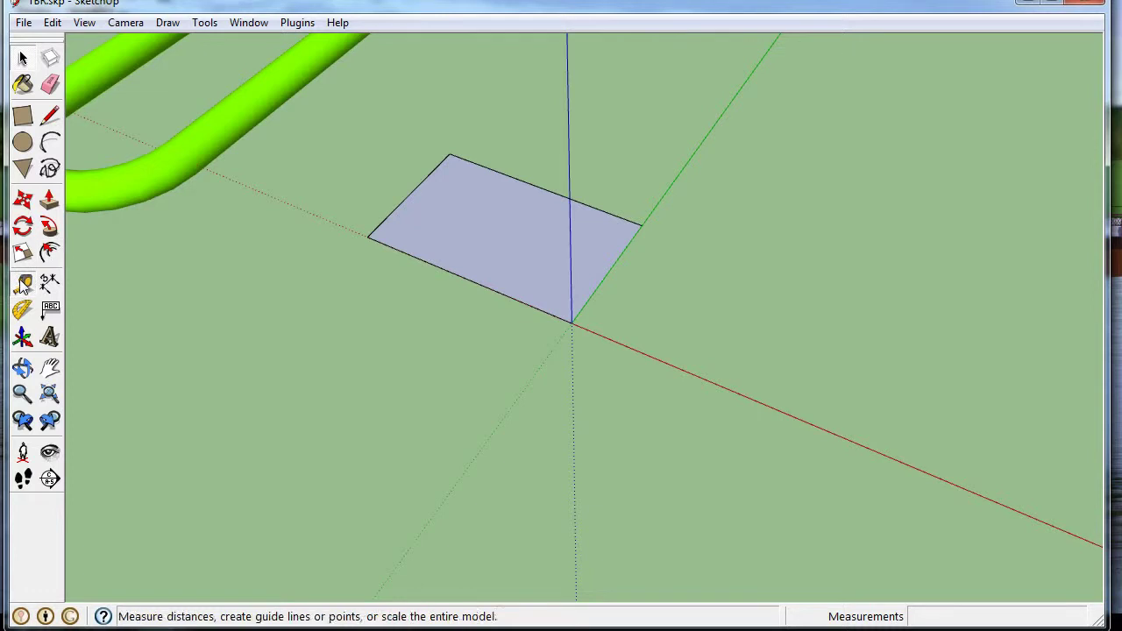
click(368, 236)
click(640, 225)
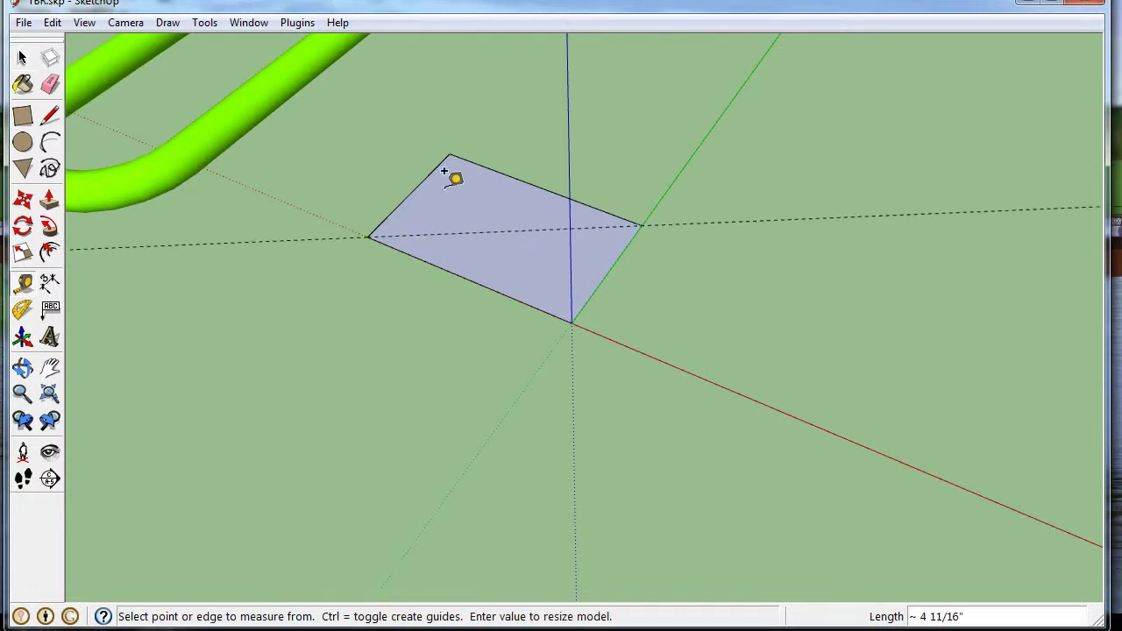
click(449, 153)
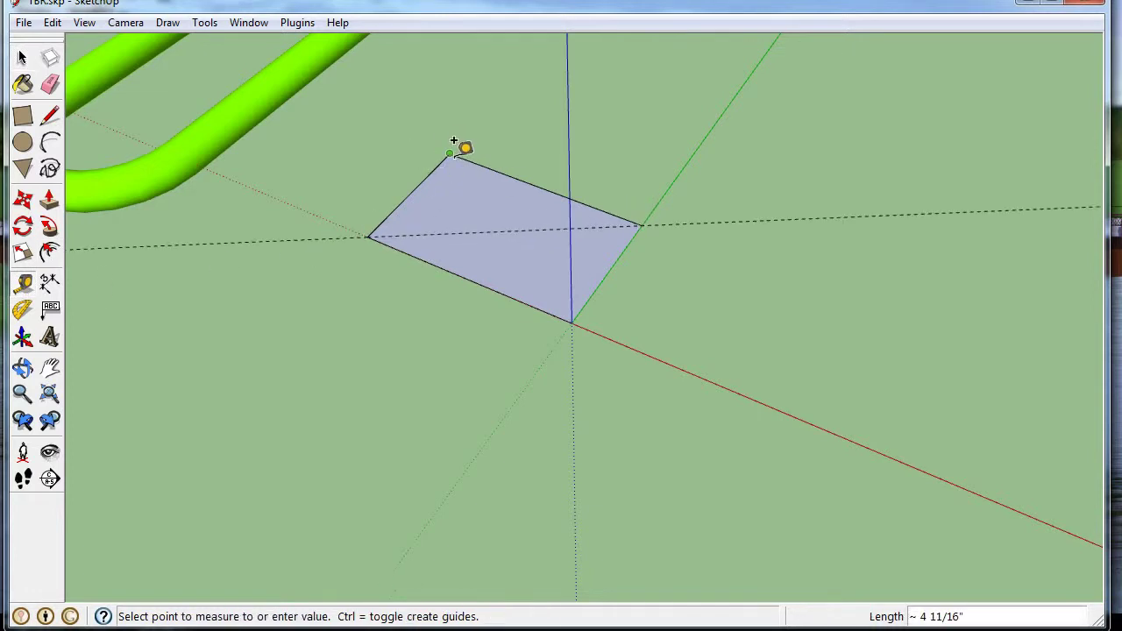
click(572, 323)
key(space)
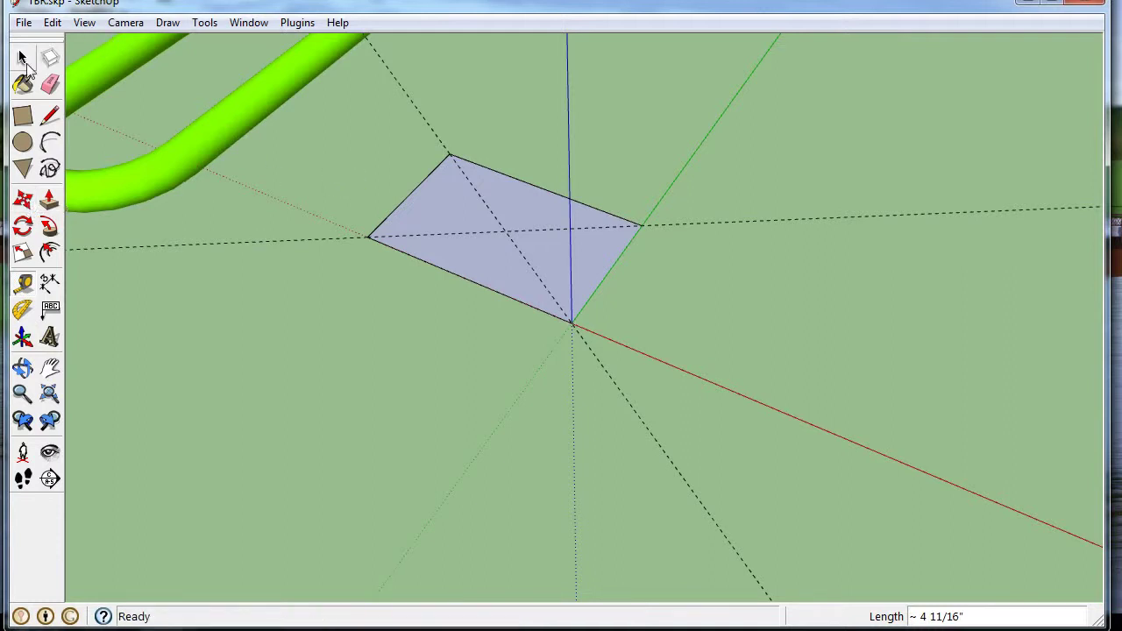
- Select the whole rectangle, move it from the crossing of the diagonal guides to the origin, and deselect it
drag(317, 119, 799, 396)
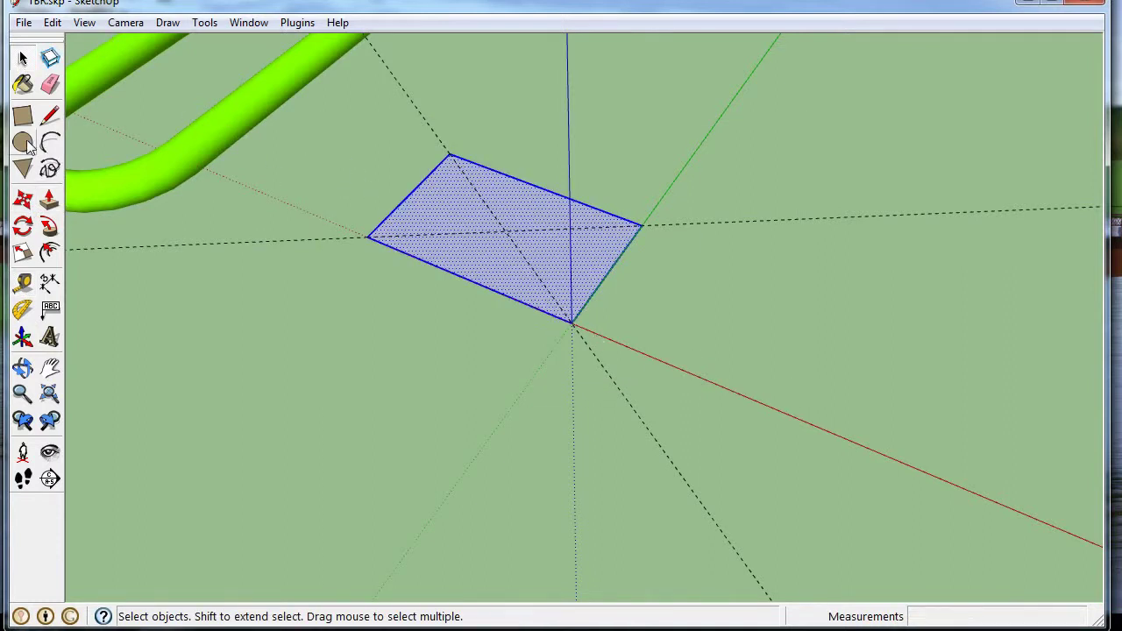
click(23, 200)
click(505, 231)
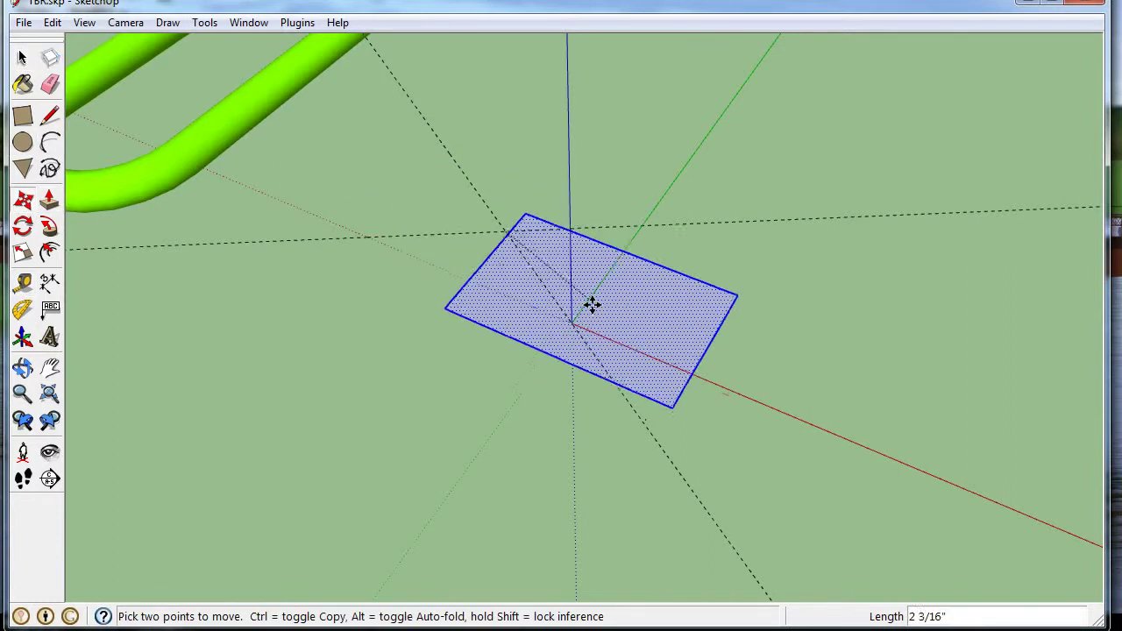
click(575, 314)
click(23, 58)
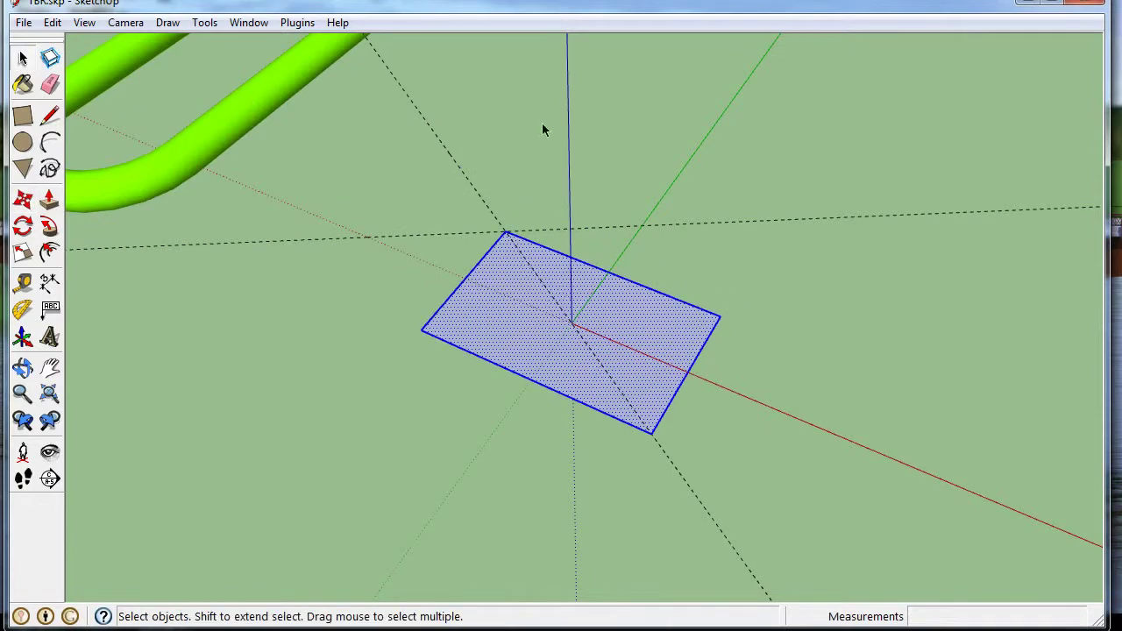
click(542, 123)
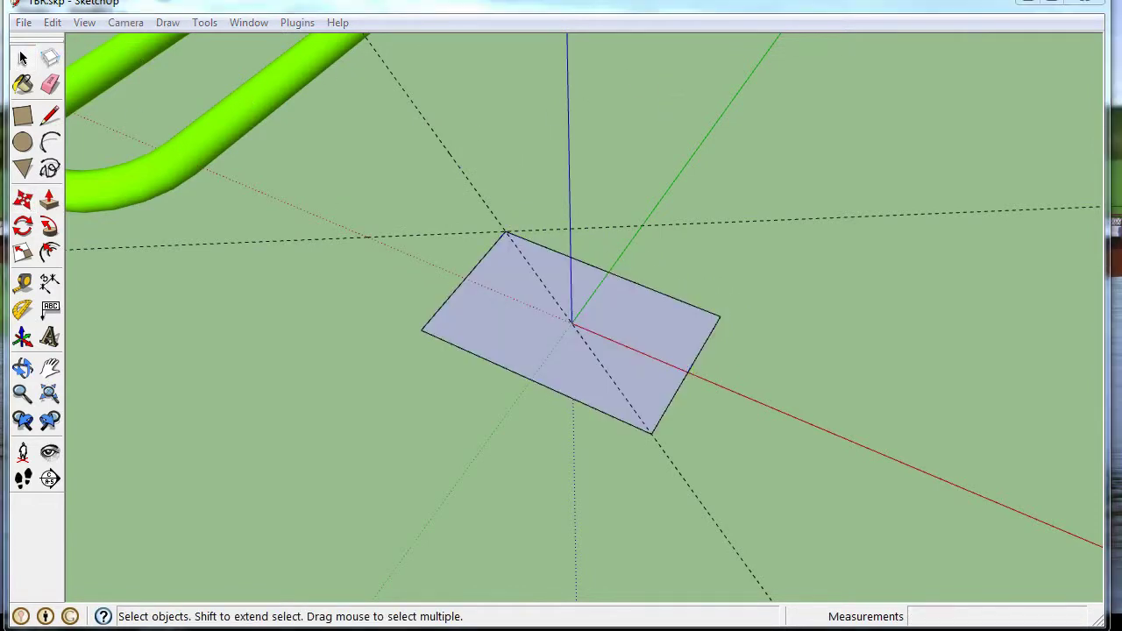
- Switch to the barrier plan PDF, examine the hole diameter in the 1/2" Top Plate detail, and return to SketchUp
key(alt+Tab)
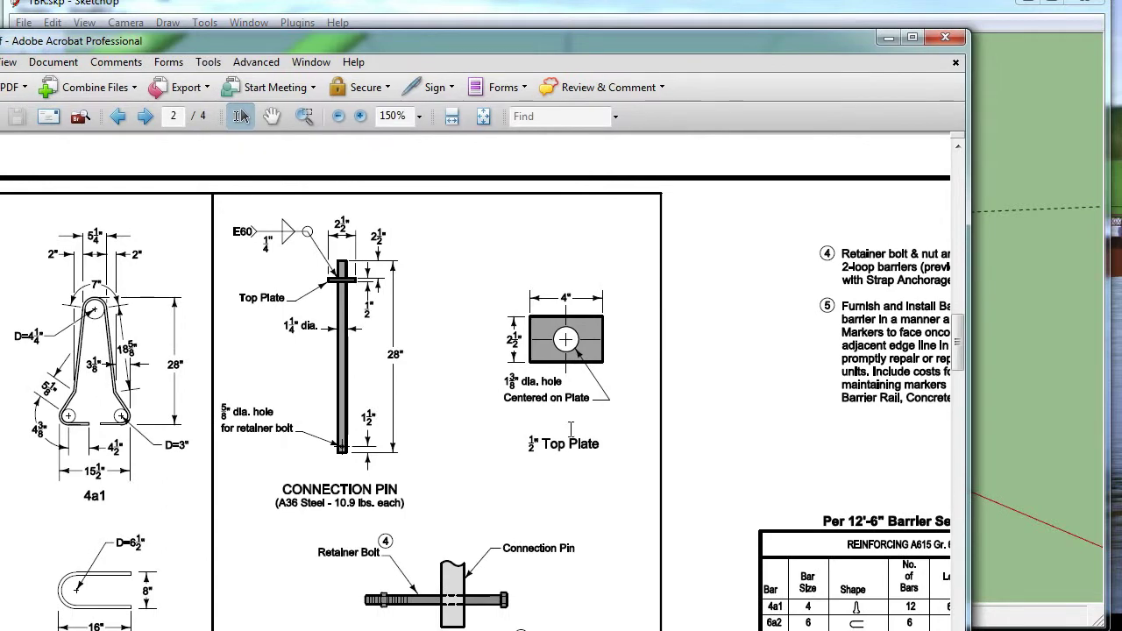
ctrl+scroll(571, 428, up, 3)
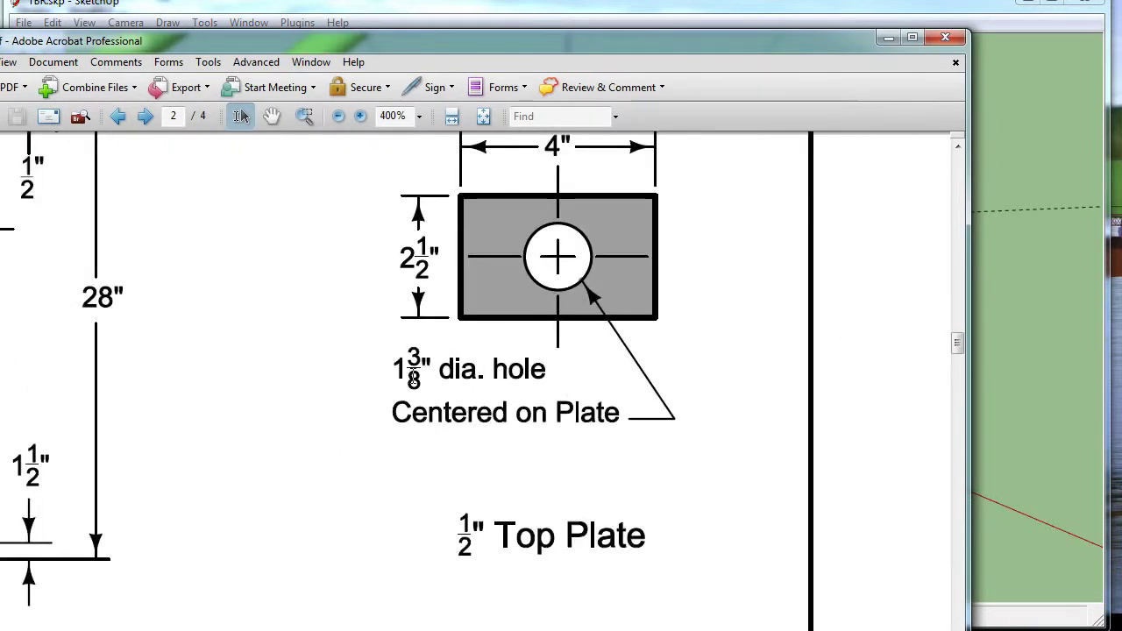
key(alt+Tab)
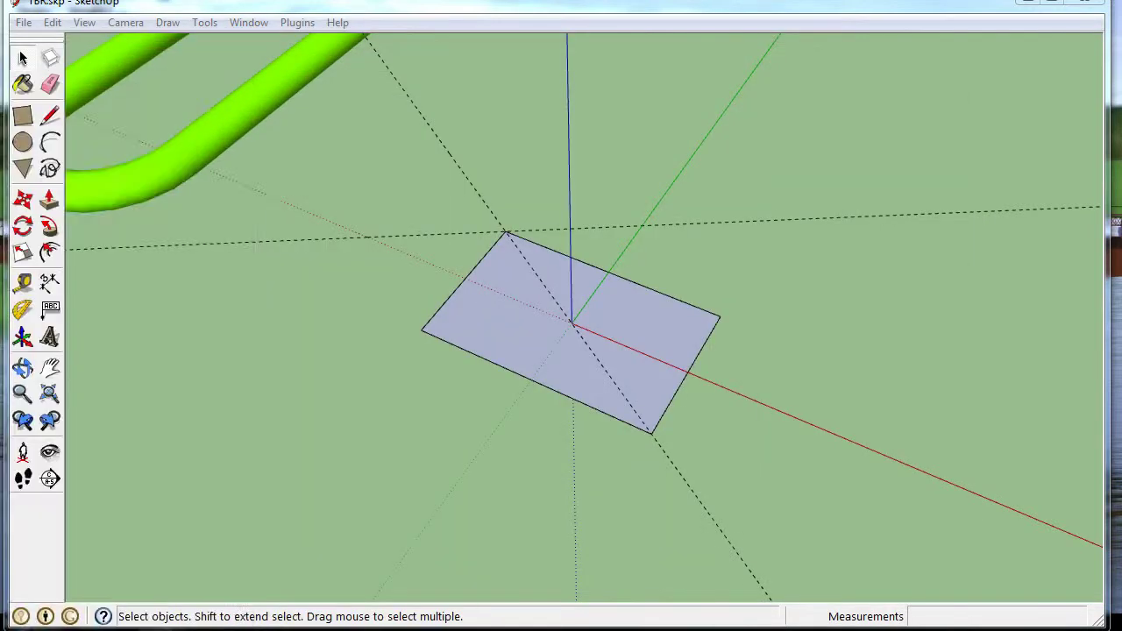
- Draw a circle of 11/16" radius centred on the origin and delete its inner face to open the plate's hole
click(23, 142)
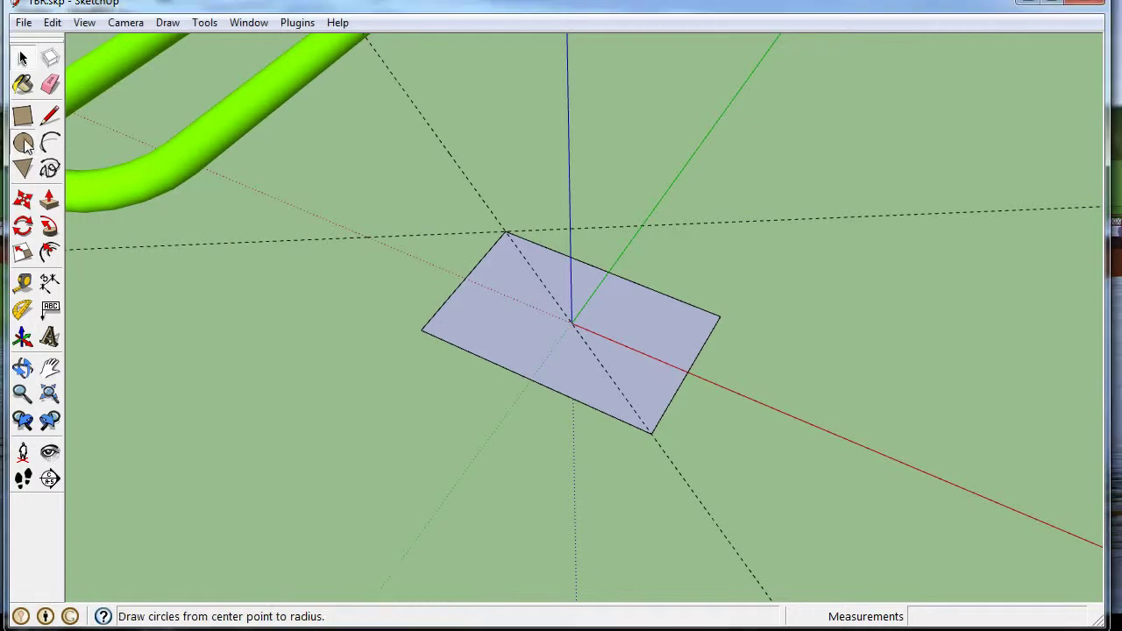
click(571, 323)
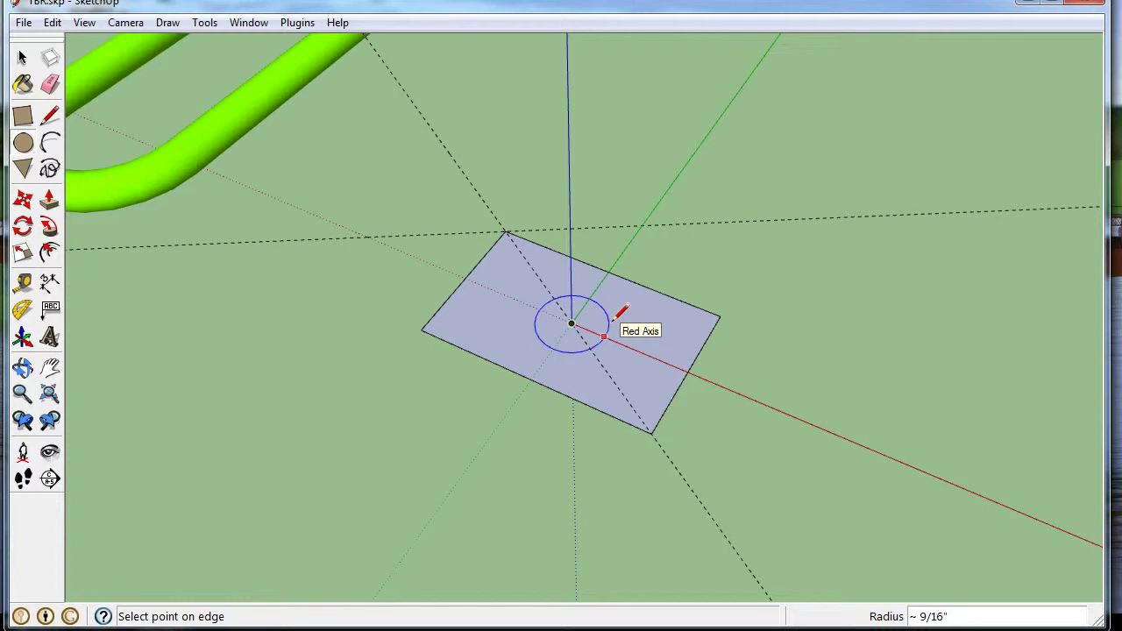
text(11)
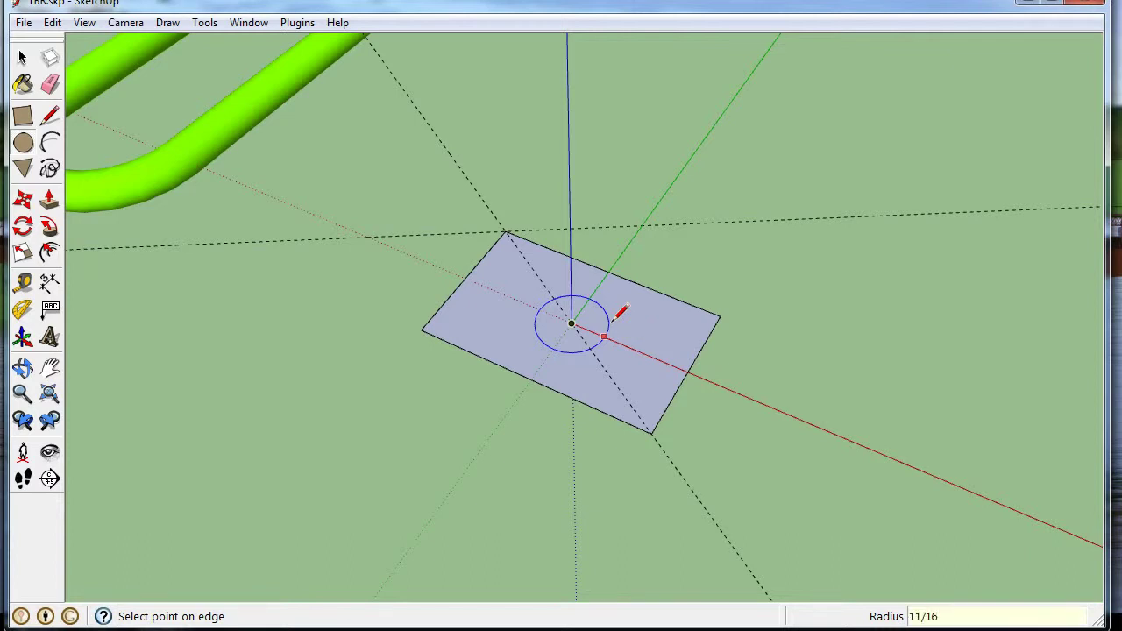
text(/16)
key(Return)
key(space)
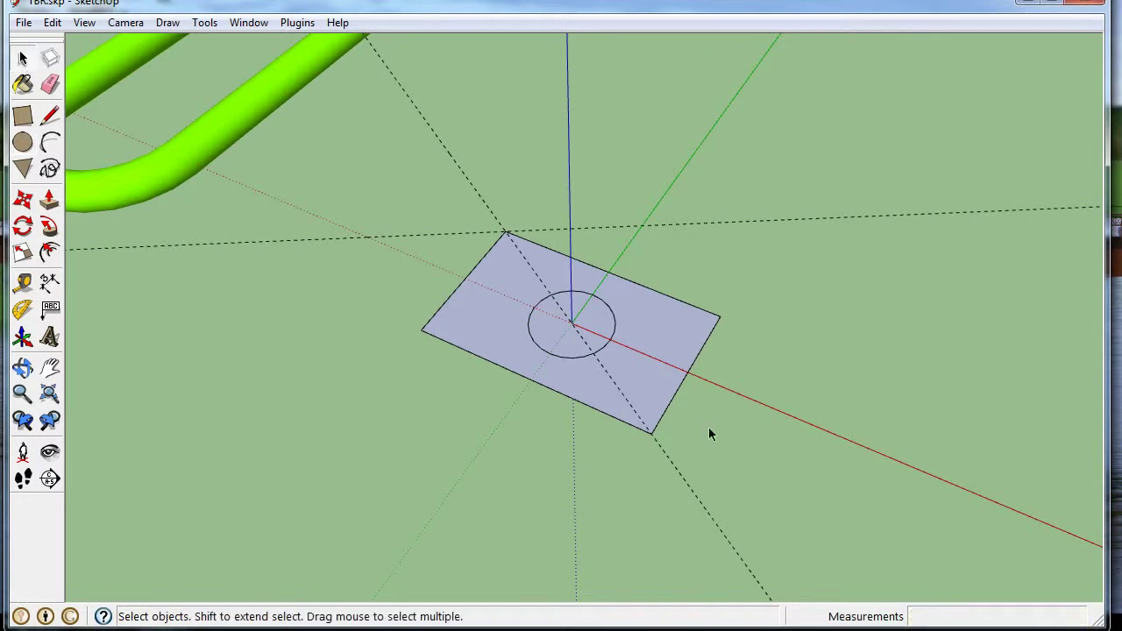
key(Delete)
- Push/Pull the plate face upward to a thickness of 1/2"
key(p)
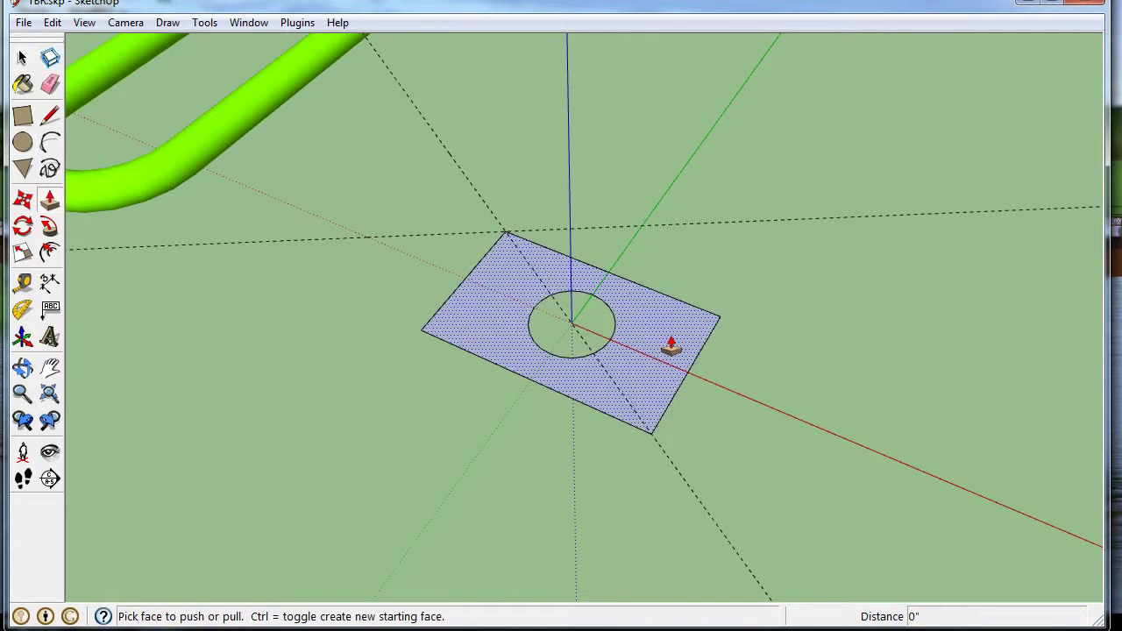
click(671, 343)
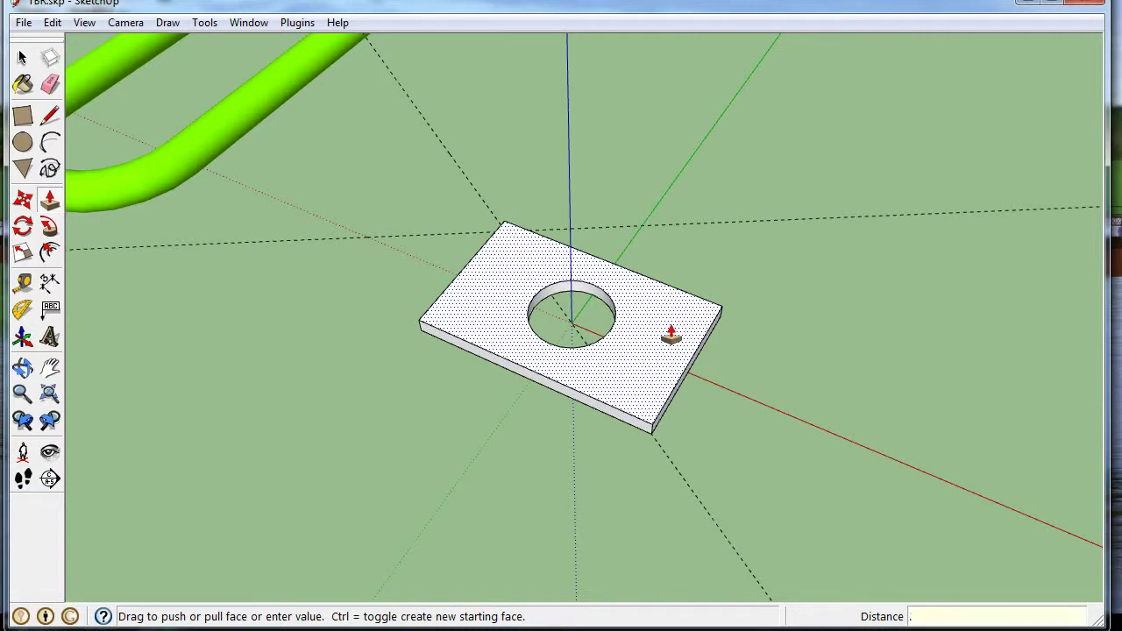
key(Return)
key(space)
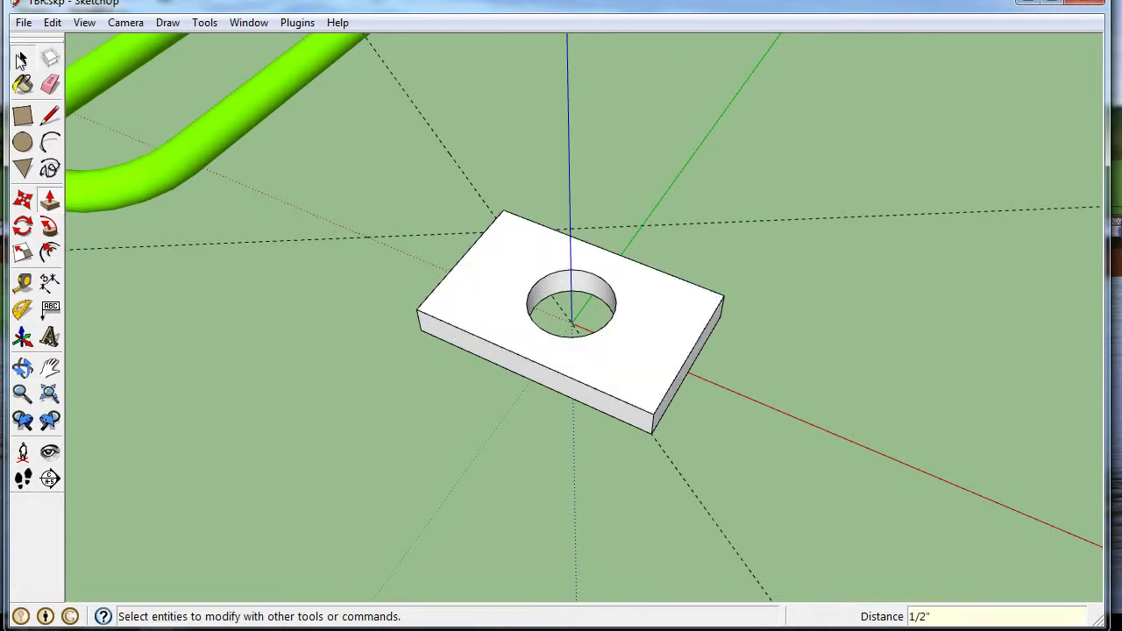
- Select all the connected geometry of the top plate, make it a group, and deselect it
triple_click(471, 294)
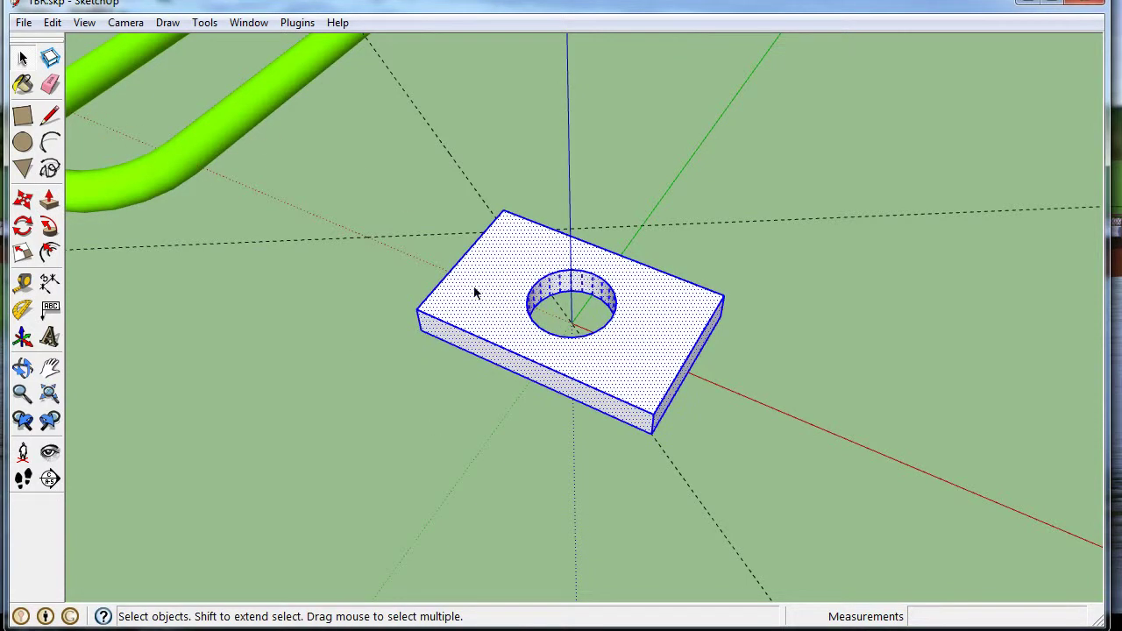
right_click(476, 295)
click(531, 290)
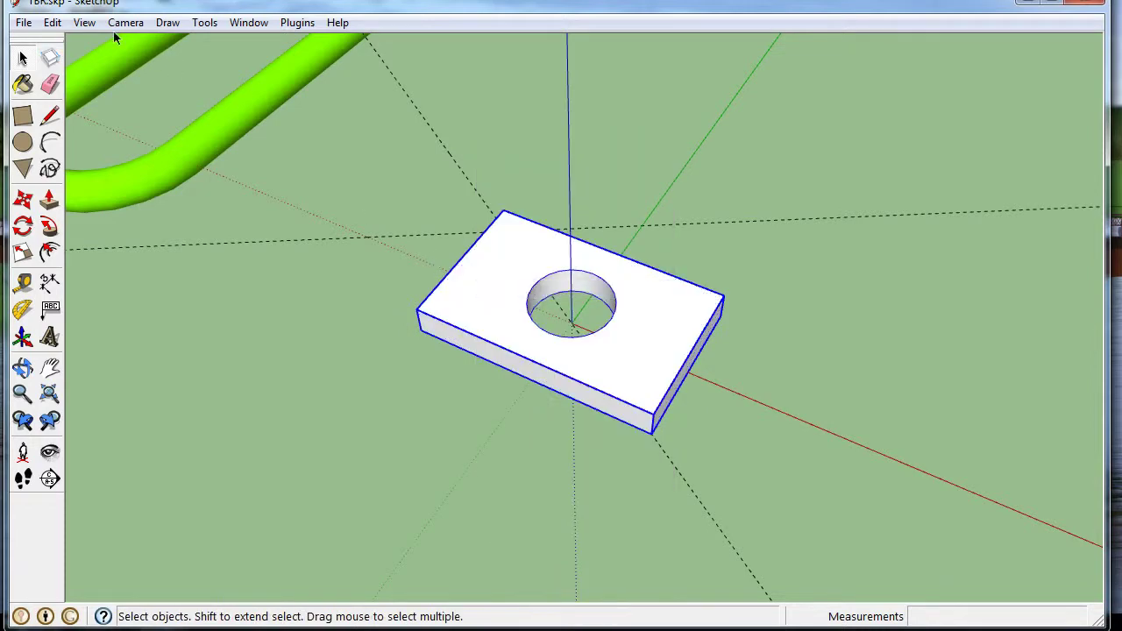
click(483, 109)
- Try to draw the connection pin's circle at the origin inside the plate hole with a radius of 1.25/2
middle_drag(704, 303, 686, 363)
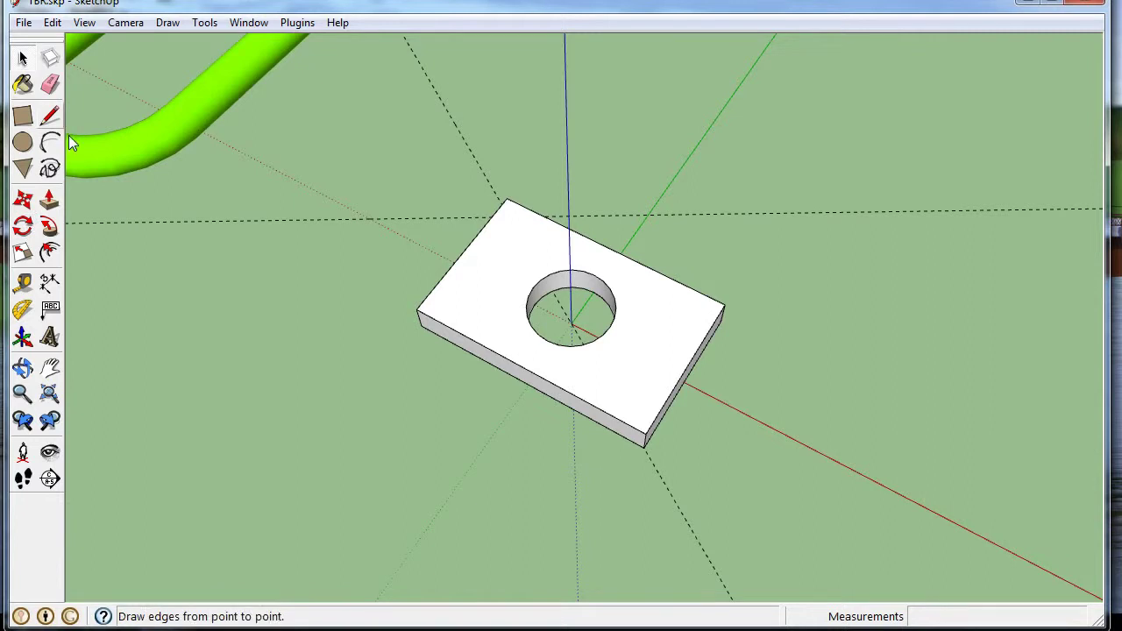
click(23, 142)
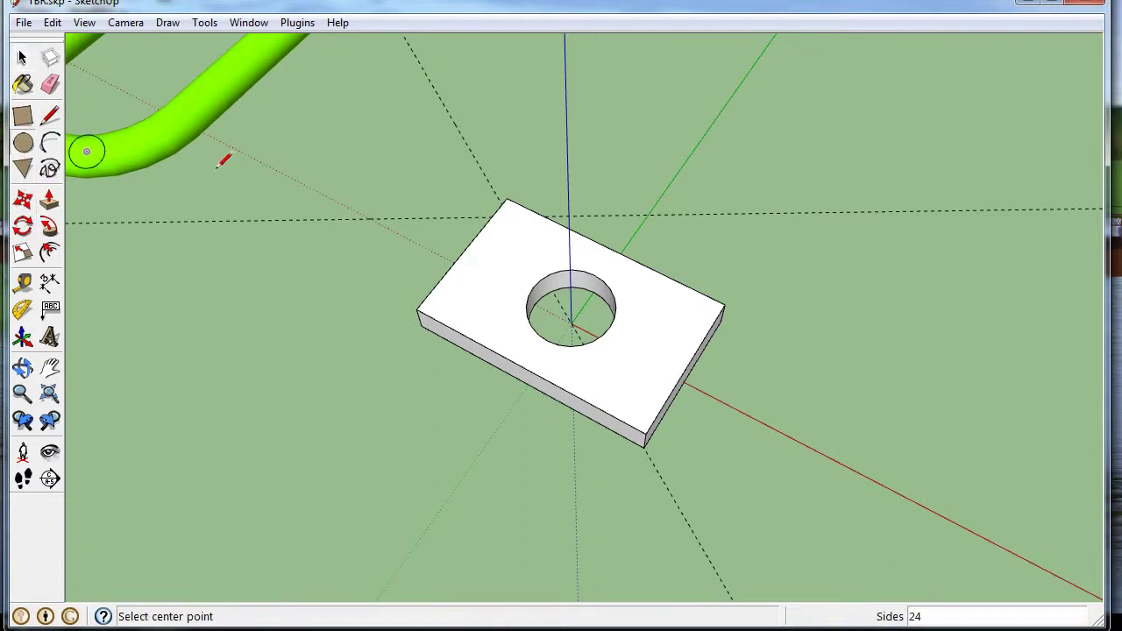
click(571, 322)
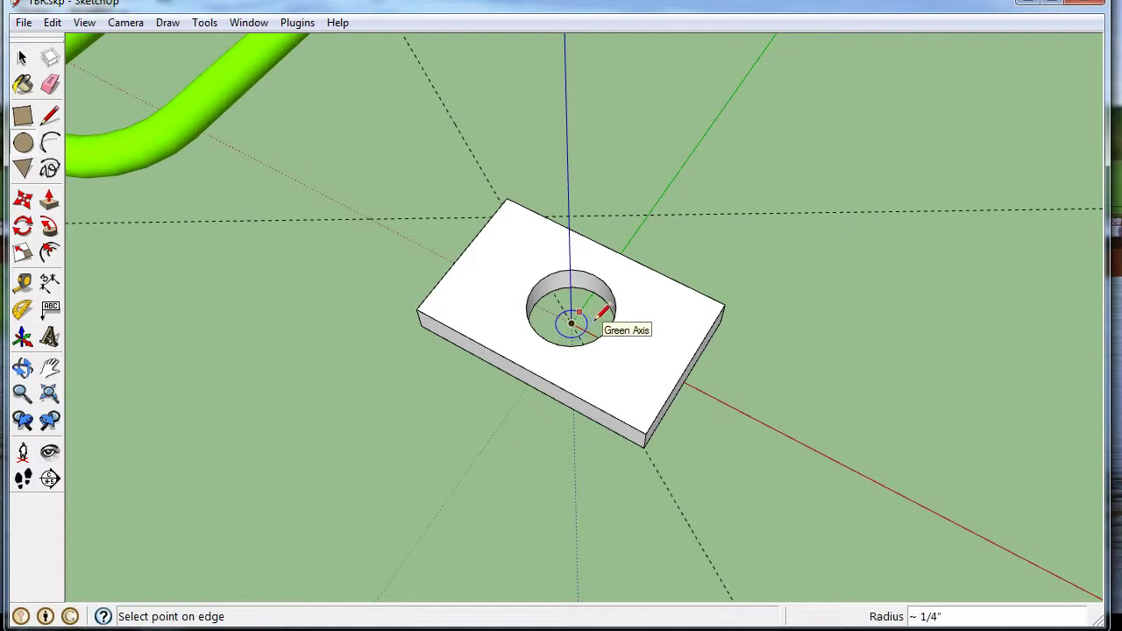
text(1.25/2)
key(Return)
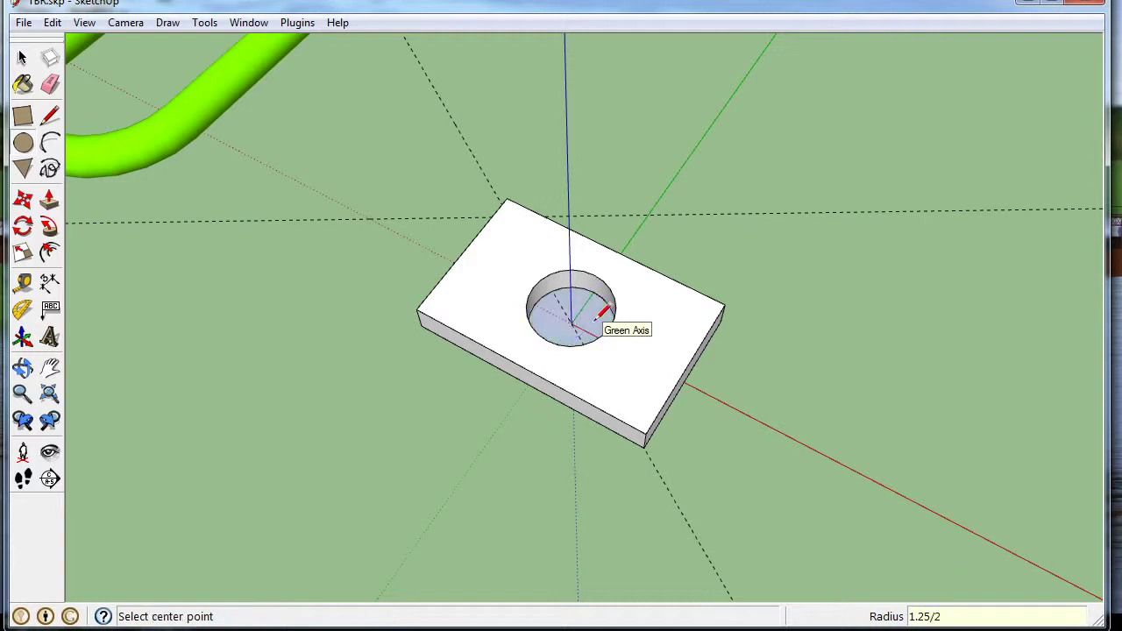
middle_drag(628, 358, 314, 250)
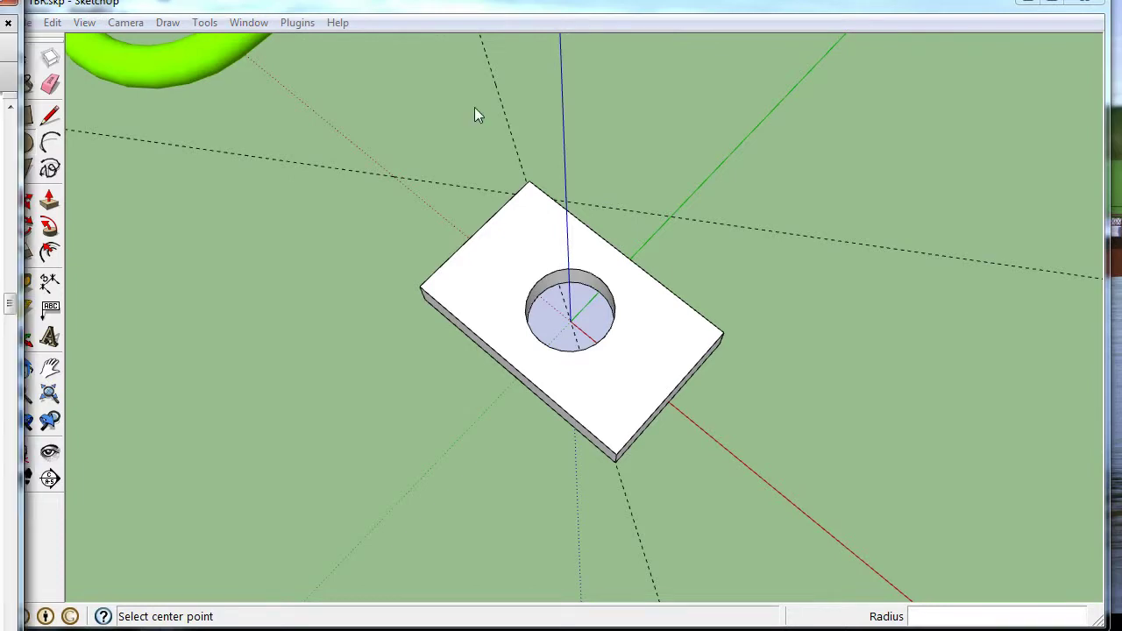
- Switch to eba401.pdf, examine the Connection Pin dimensions around the top plate, and return to SketchUp
key(alt+Tab)
ctrl+scroll(692, 459, down, 2)
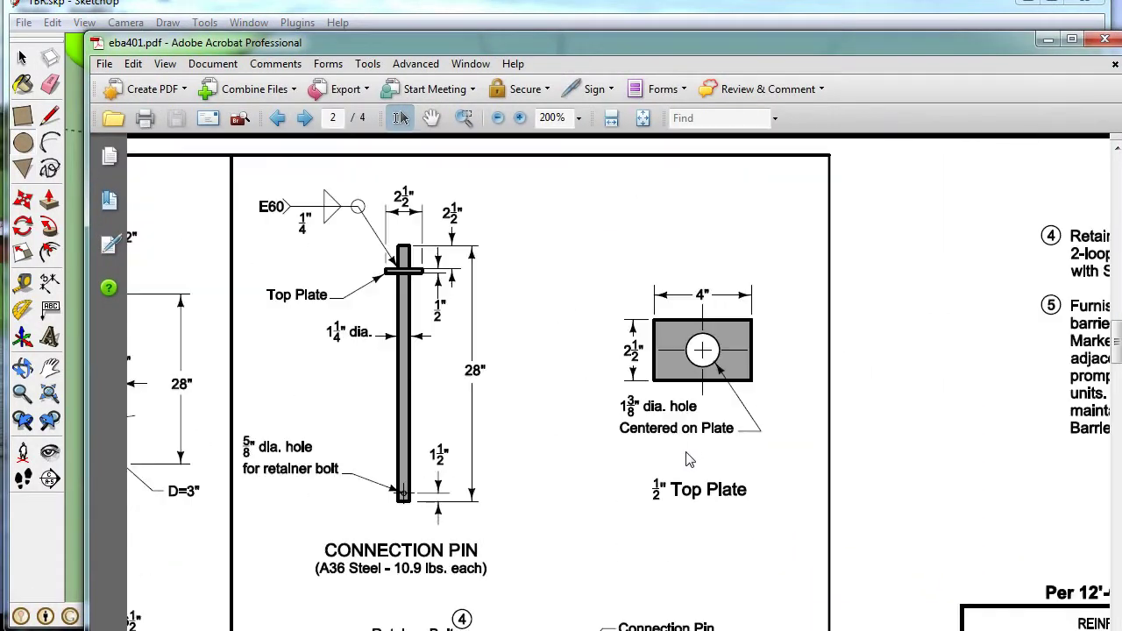
ctrl+scroll(412, 254, up, 3)
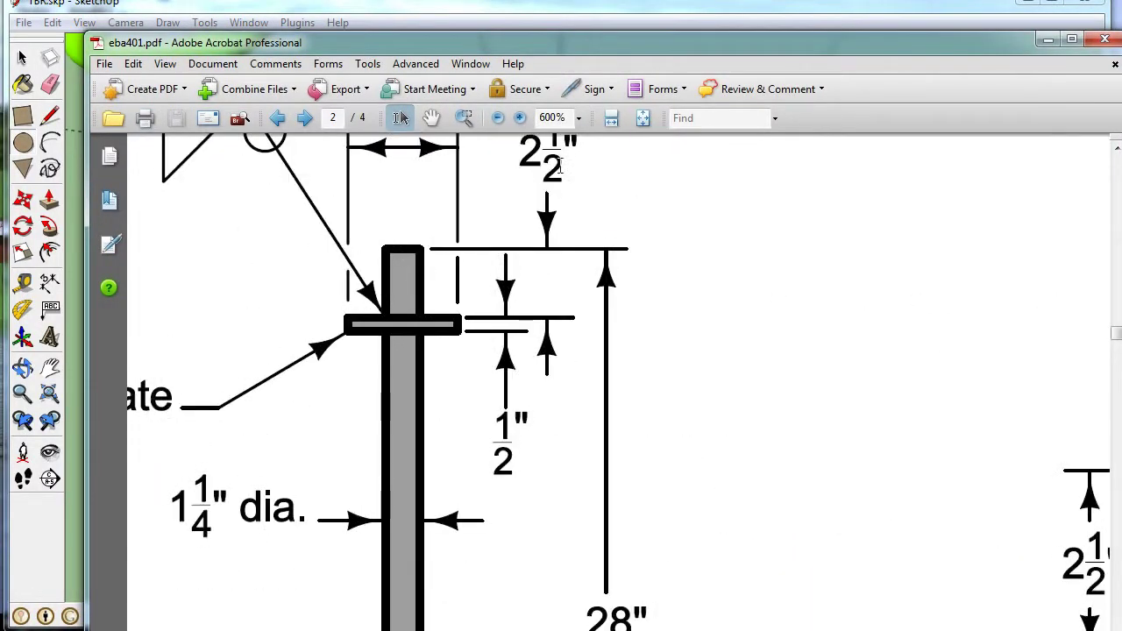
scroll(558, 166, up, 1)
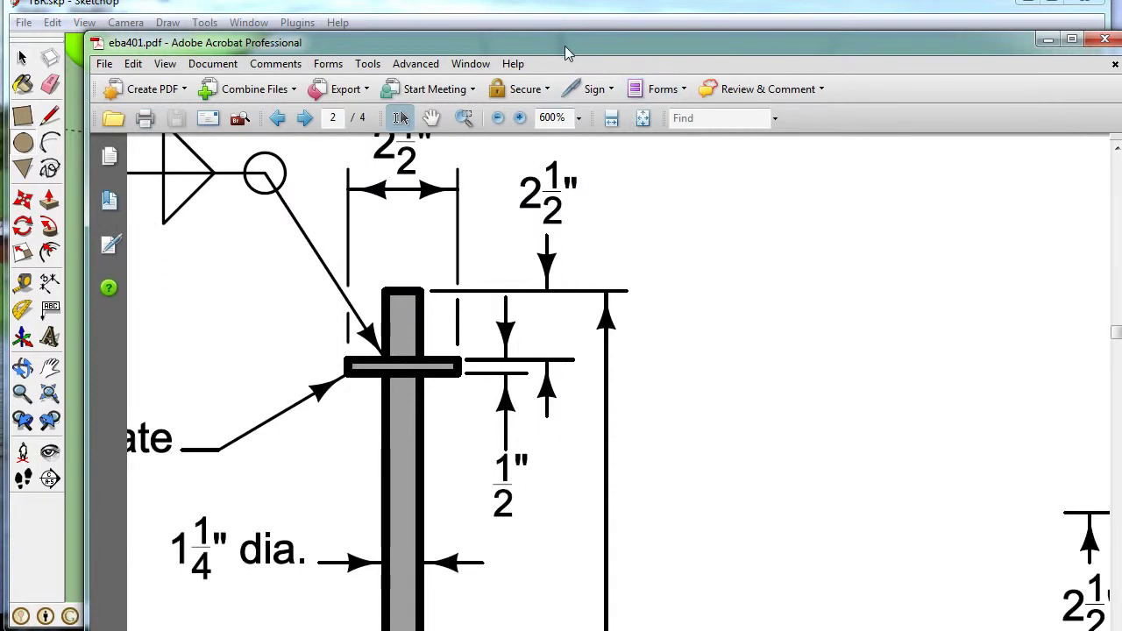
key(alt+Tab)
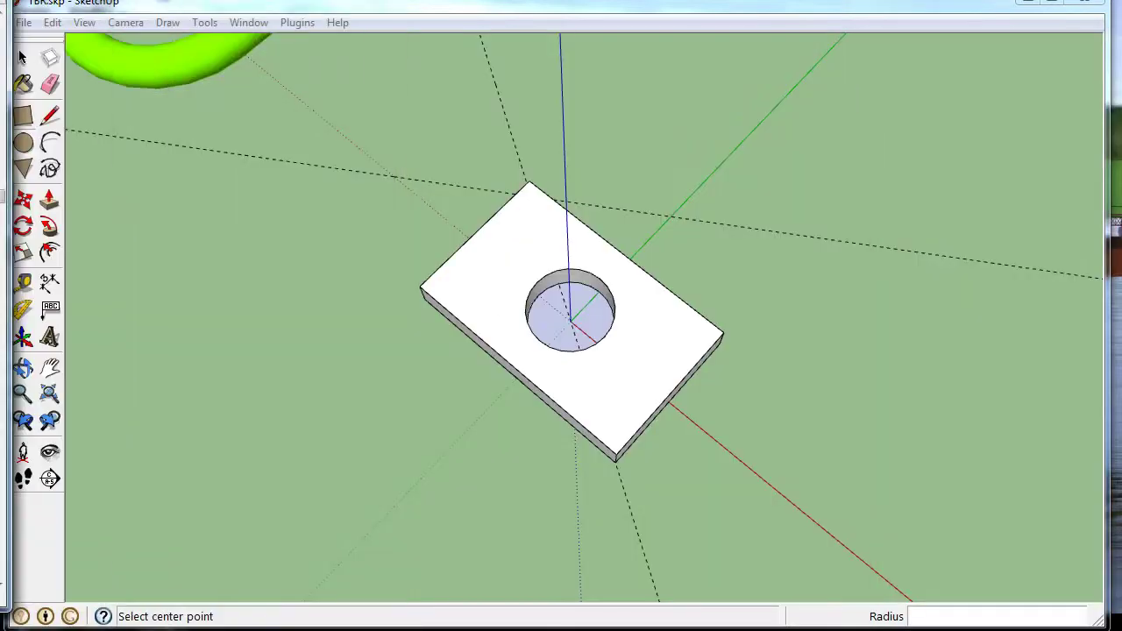
- Push/Pull the pin's circular face upward 3" through the top plate
click(49, 201)
drag(565, 326, 538, 248)
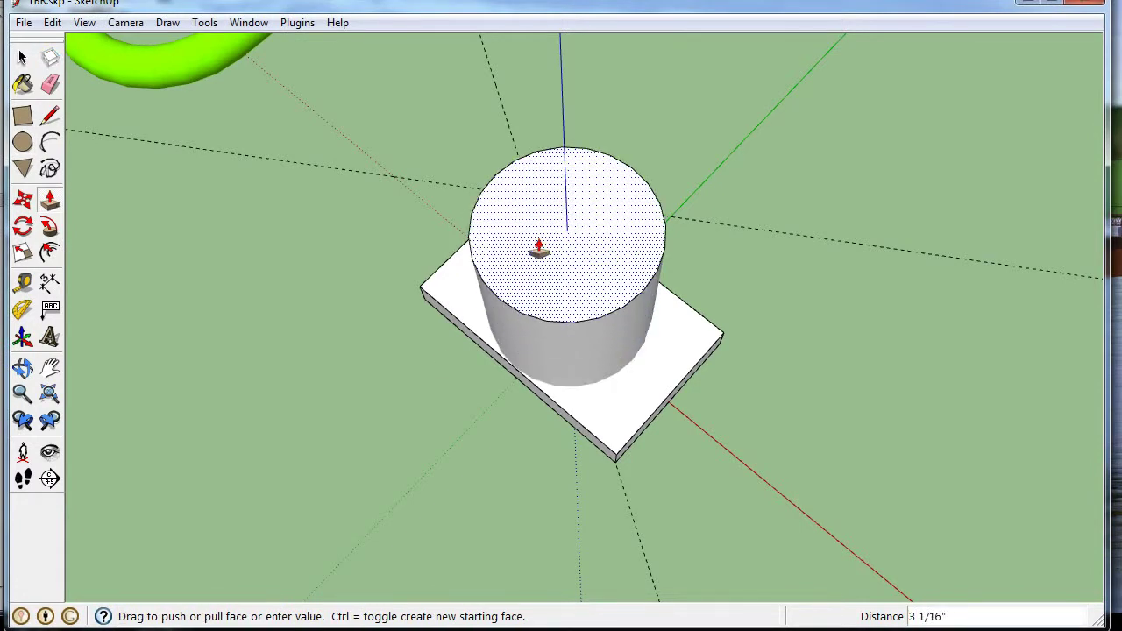
key(Return)
middle_drag(534, 243, 689, 346)
- Undo the pin's Push/Pull and the circle drawn at the origin
click(53, 23)
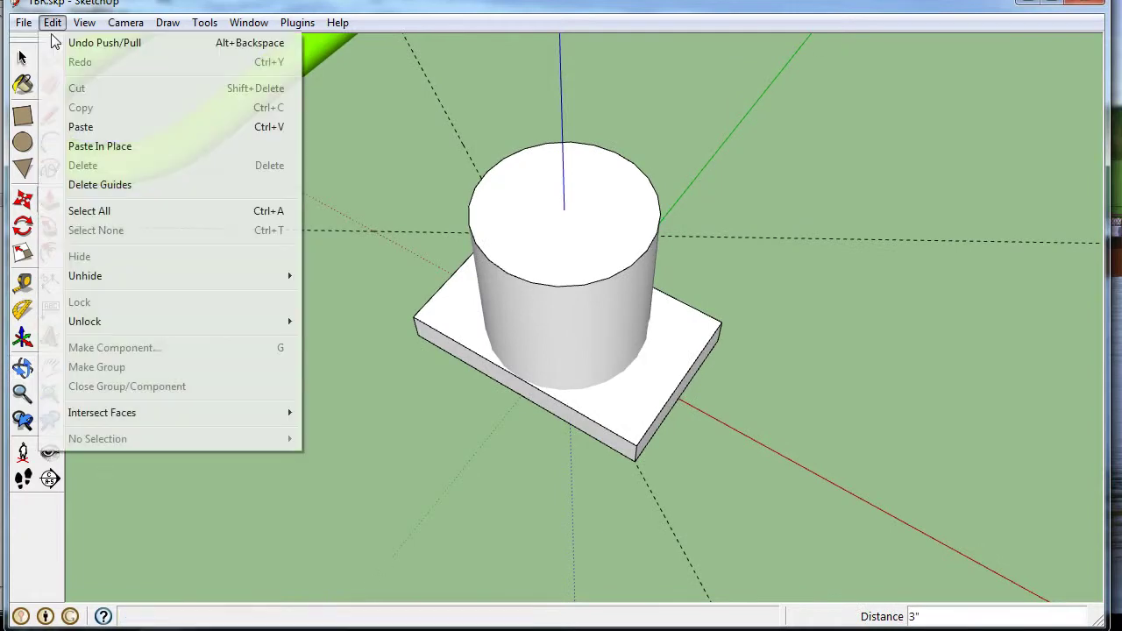
click(96, 42)
click(53, 23)
click(61, 41)
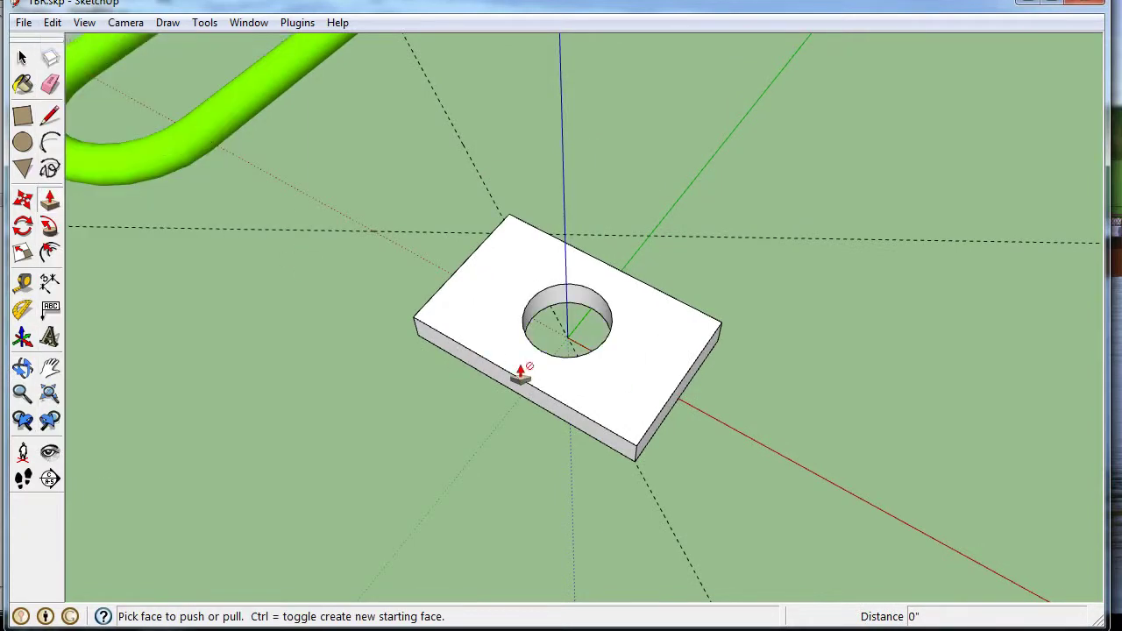
- Draw the connection pin's circle at the origin inside the plate hole with a radius of 5/8"
scroll(594, 351, up, 5)
scroll(561, 342, down, 3)
click(23, 57)
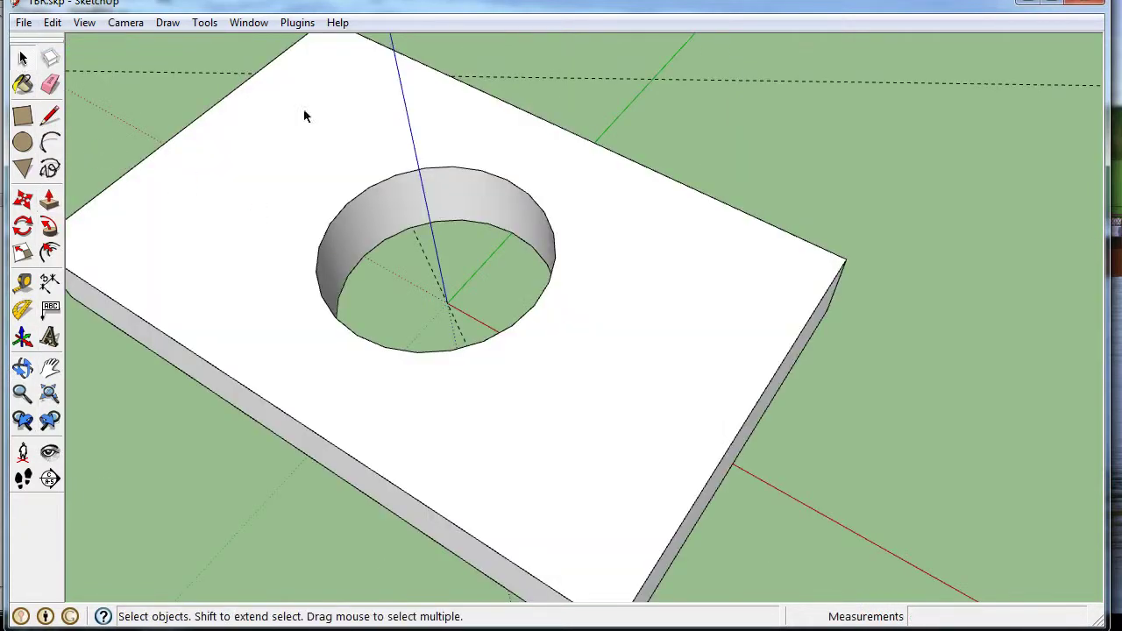
scroll(622, 299, down, 4)
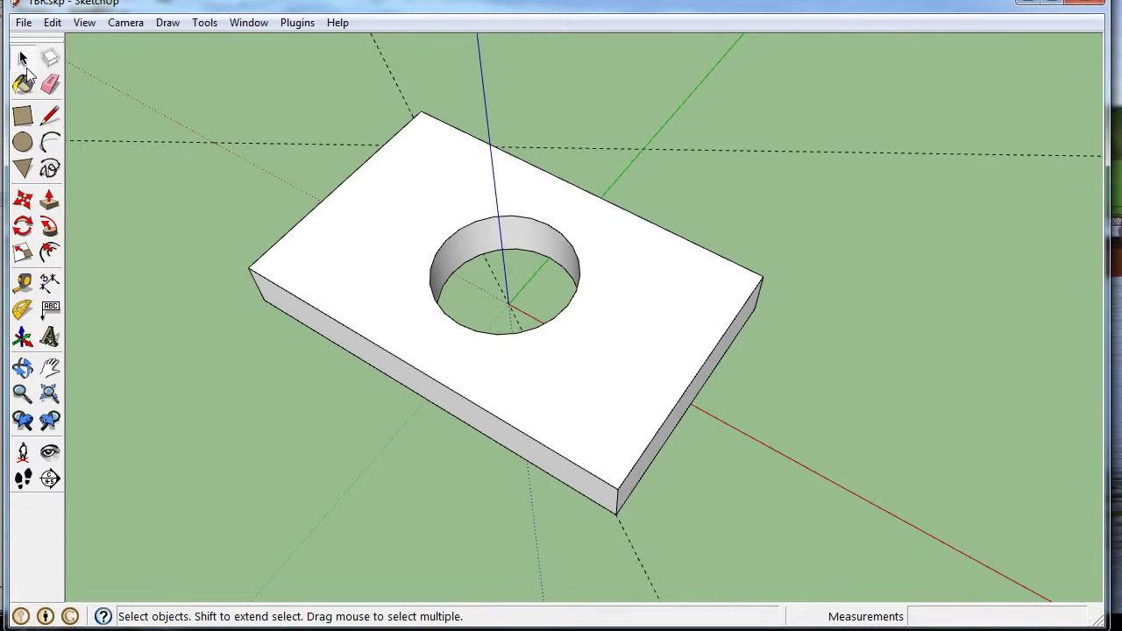
click(22, 142)
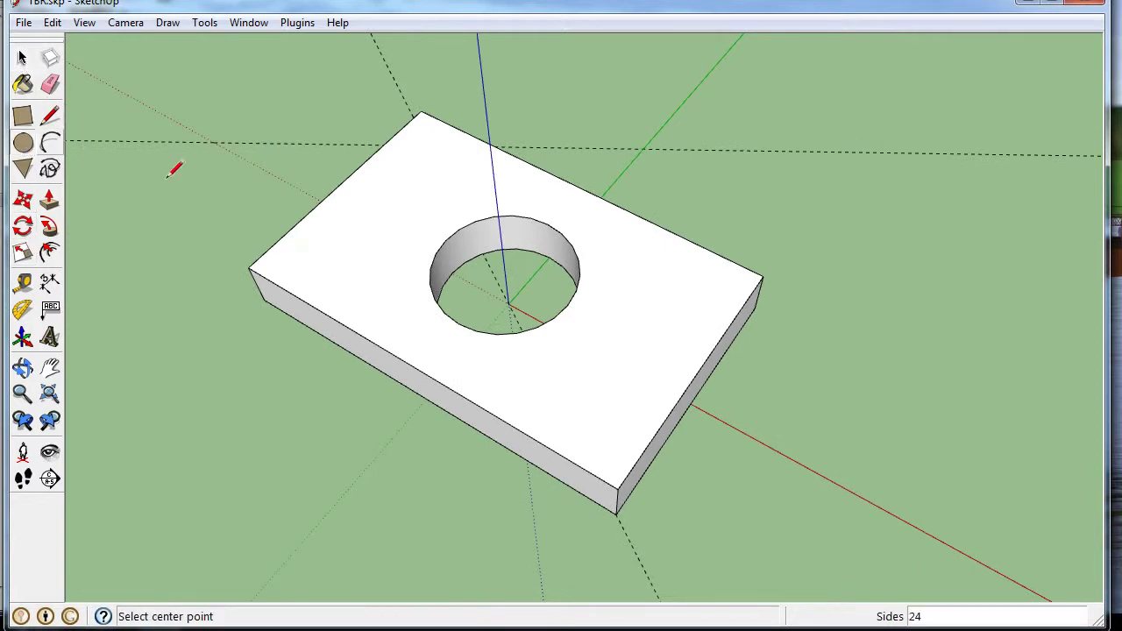
click(509, 304)
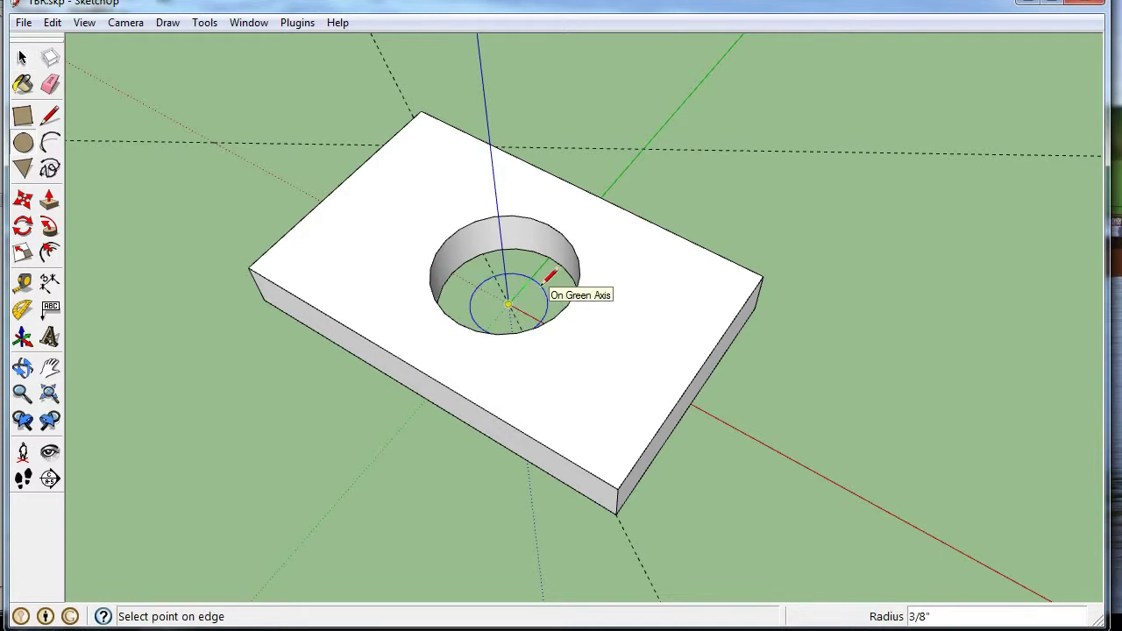
text(5/8)
key(Return)
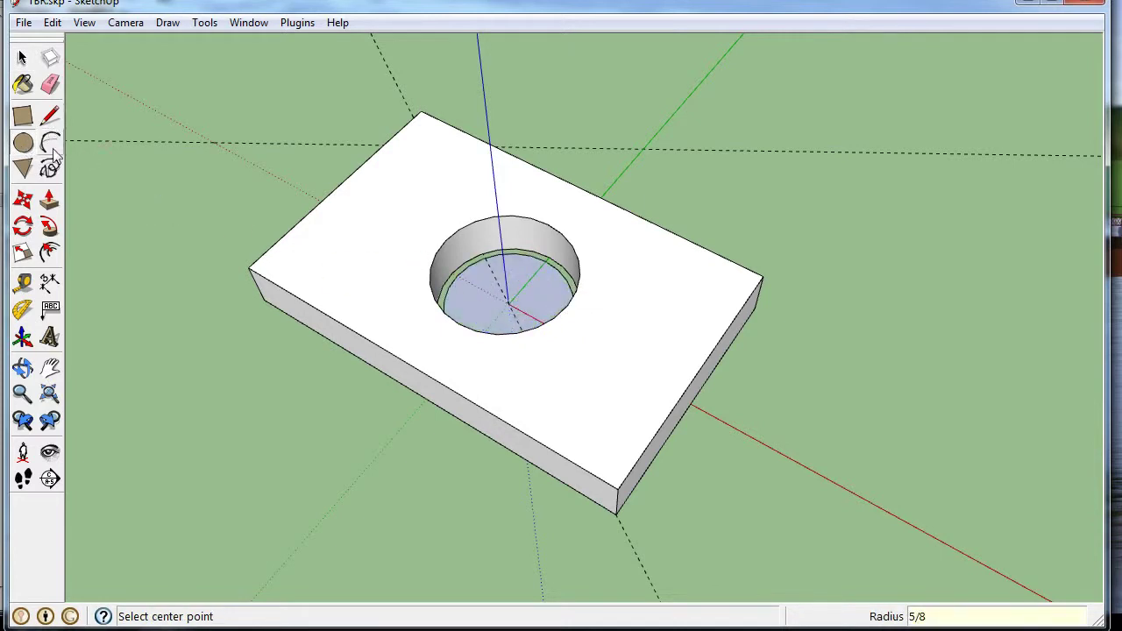
- Push/Pull the pin's circular face upward 3" through the top plate
click(49, 200)
click(499, 307)
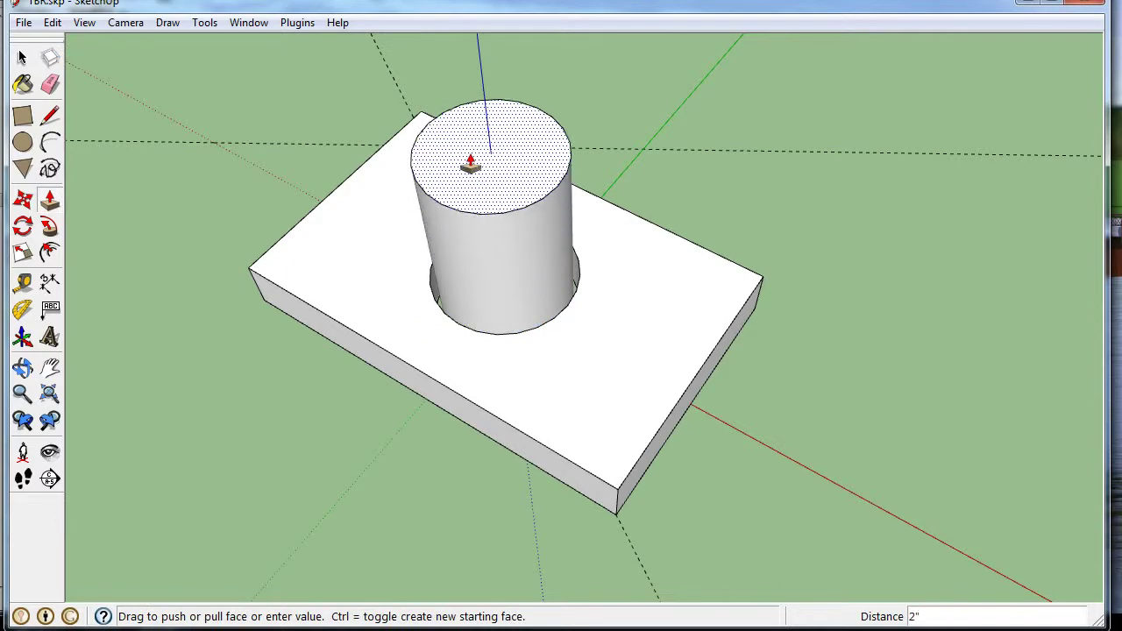
text(4)
key(Return)
scroll(721, 251, down, 5)
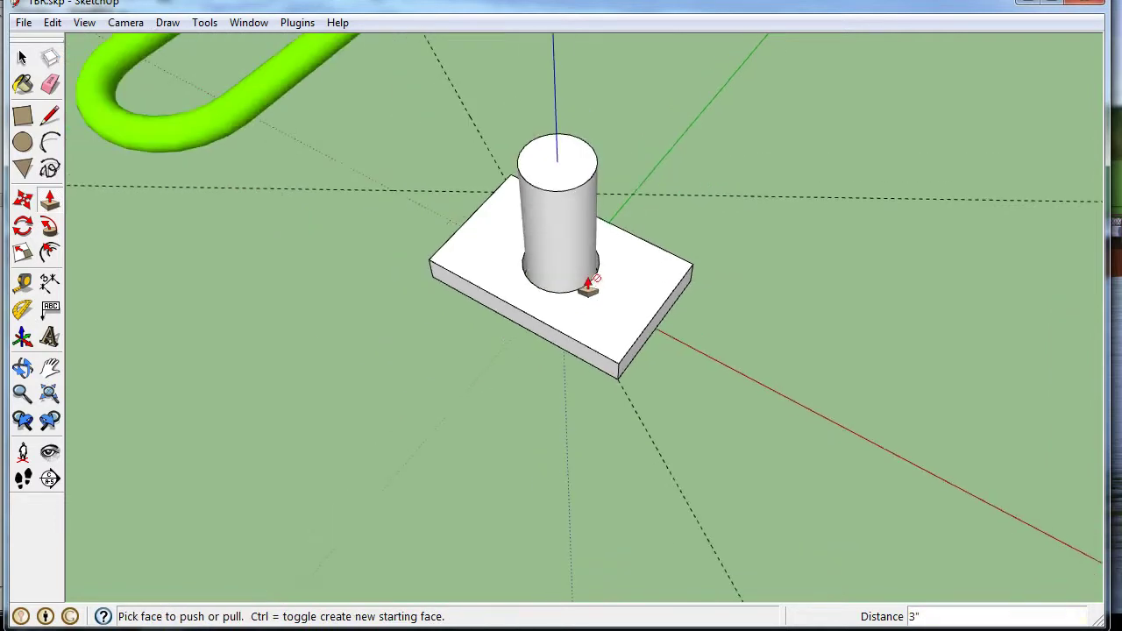
middle_drag(581, 280, 574, 243)
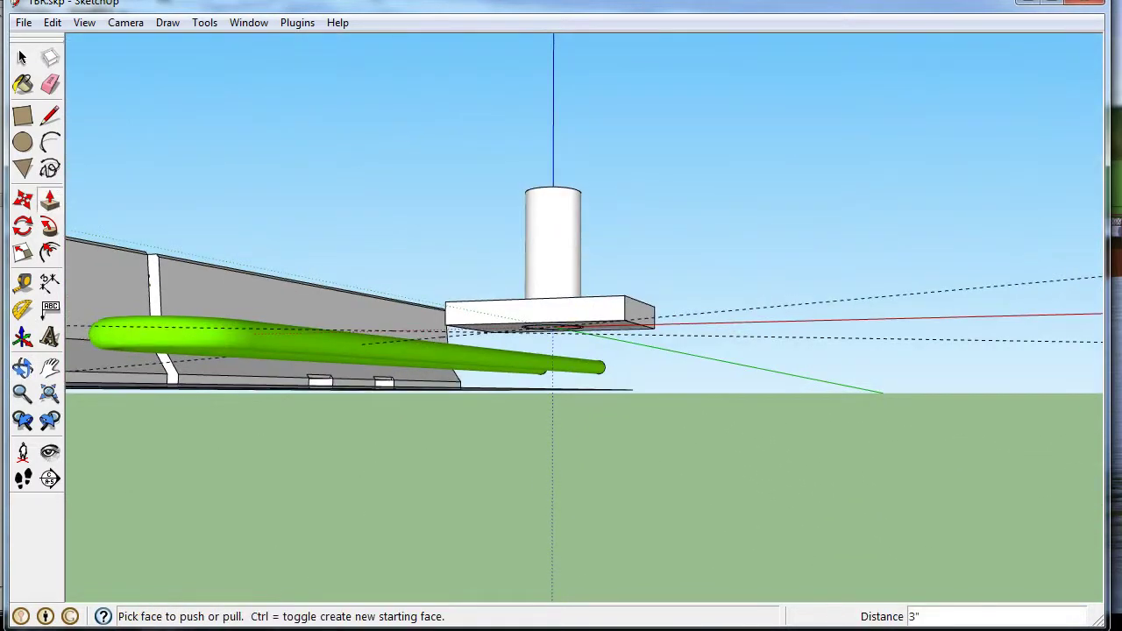
- Switch to the barrier rail PDF, examine the Connection Pin's overall length, and return to SketchUp
key(alt+Tab)
ctrl+scroll(794, 365, down, 2)
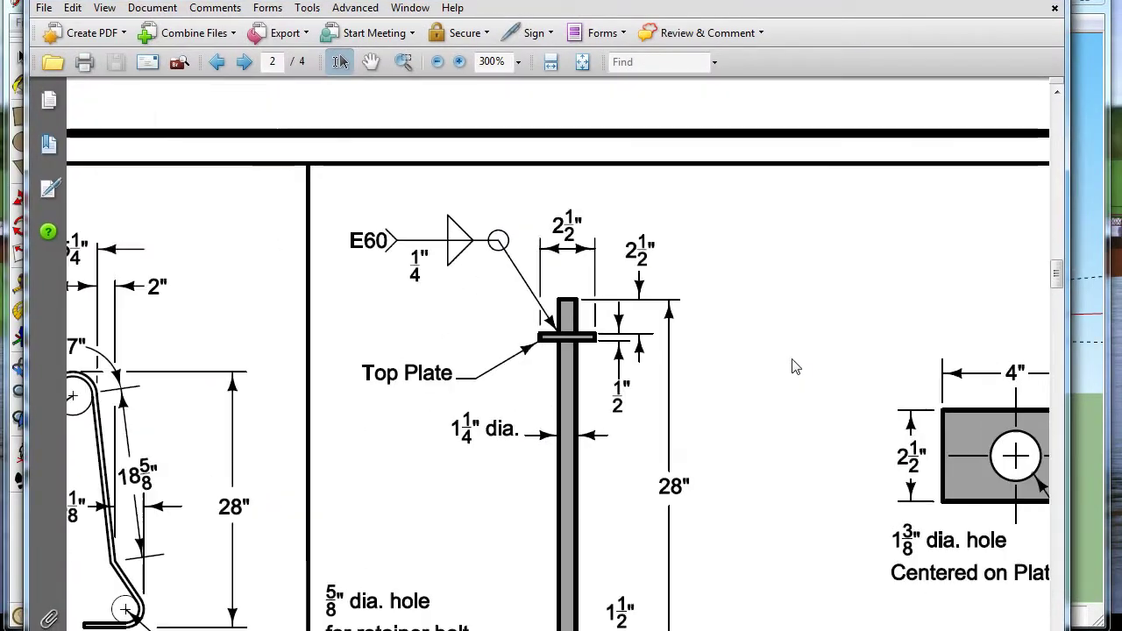
ctrl+scroll(593, 333, down, 1)
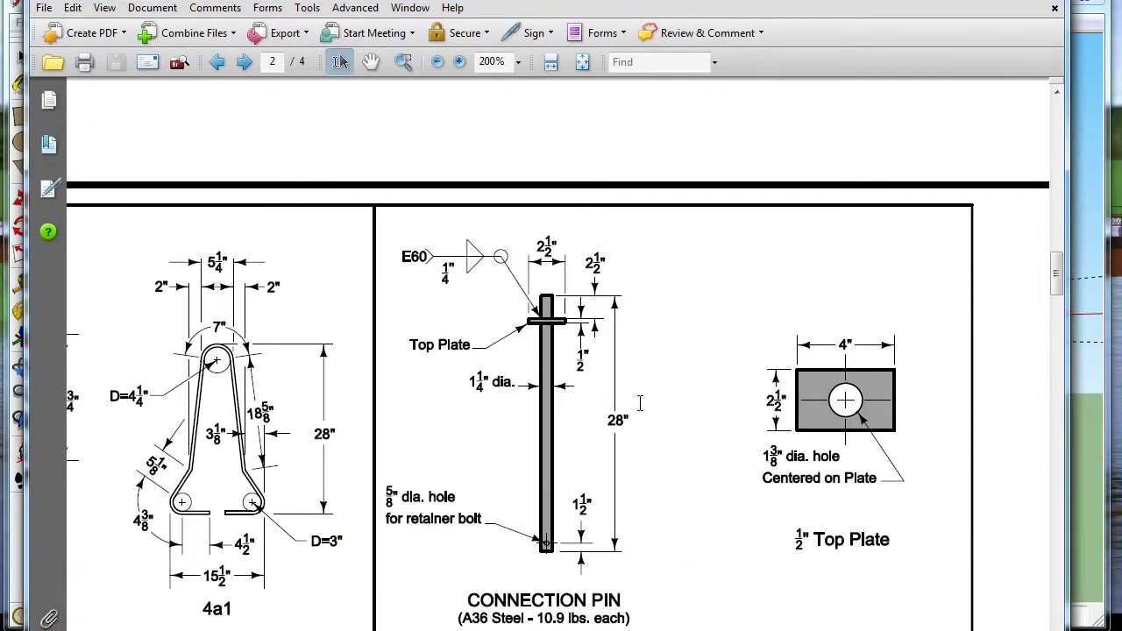
key(alt+Tab)
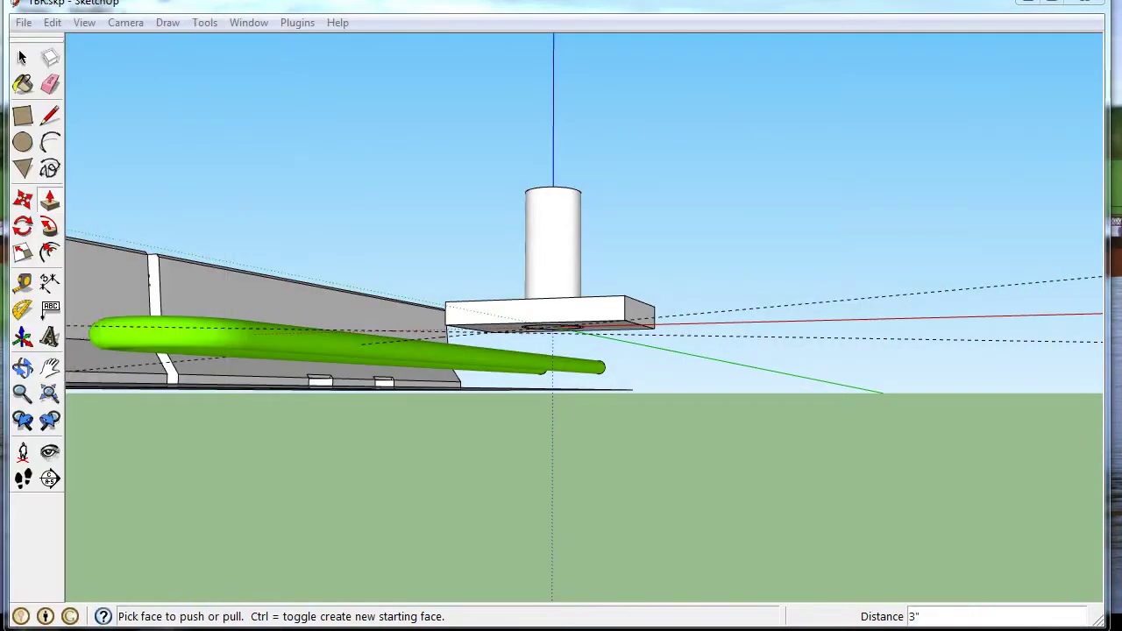
- Push/Pull the pin's underside face downward 25" below the top plate
click(23, 57)
scroll(575, 336, up, 6)
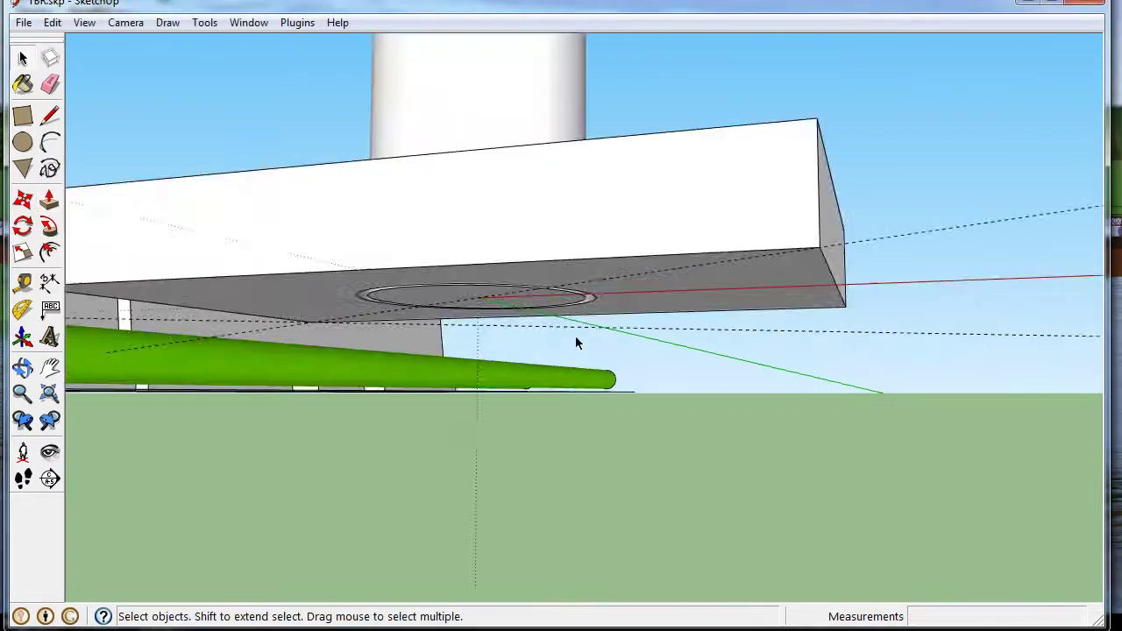
scroll(572, 342, down, 5)
middle_drag(571, 339, 526, 258)
click(50, 204)
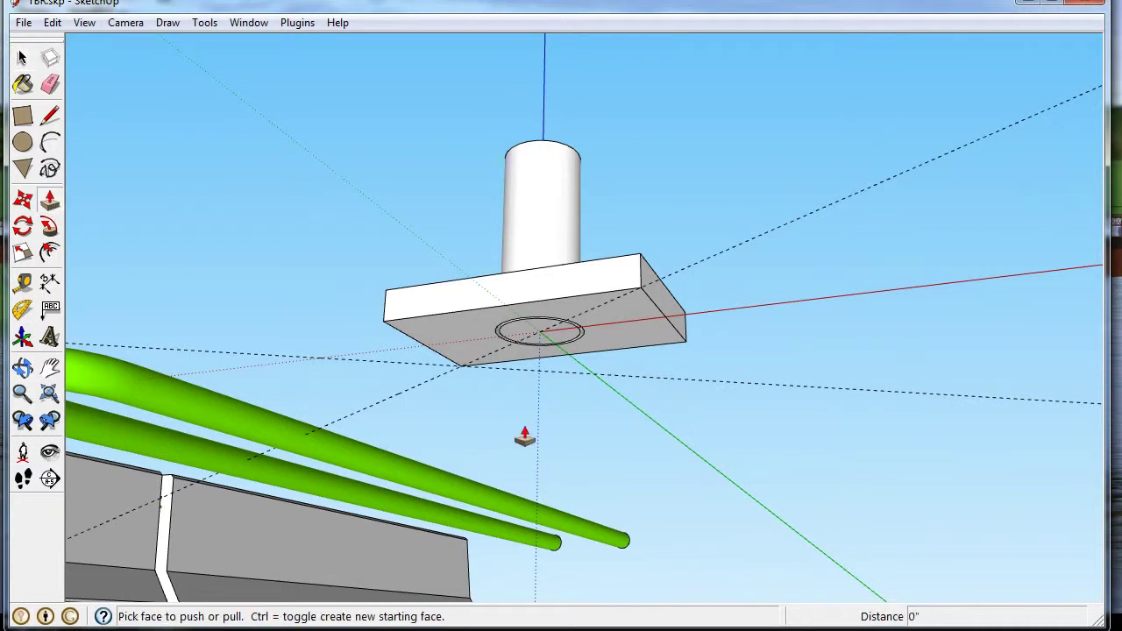
drag(526, 330, 543, 523)
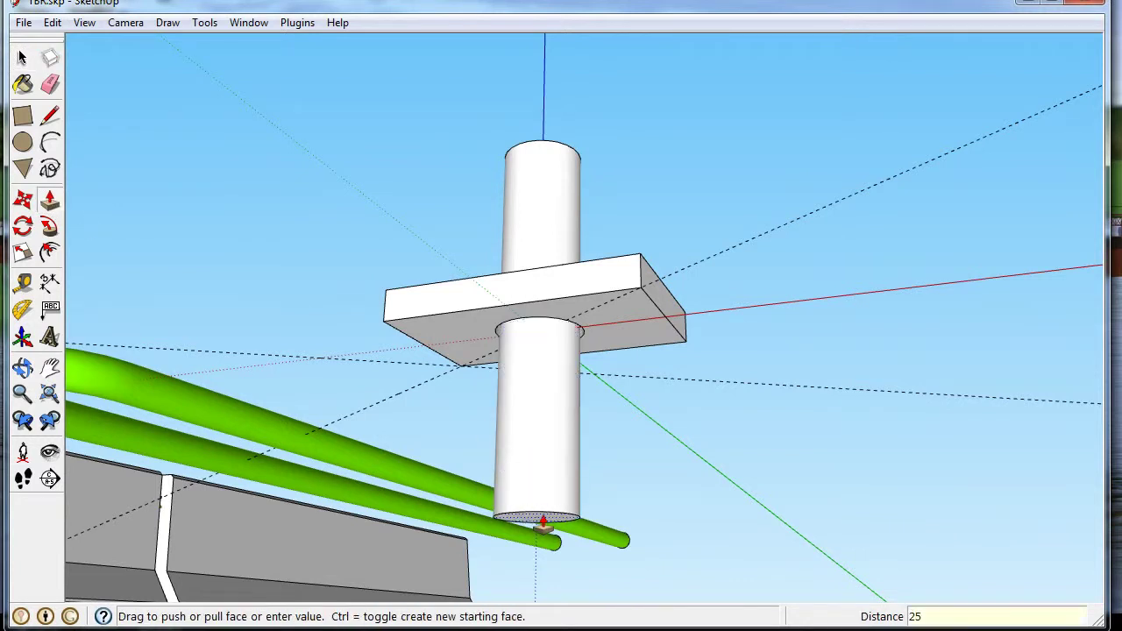
text(25)
key(Return)
click(23, 58)
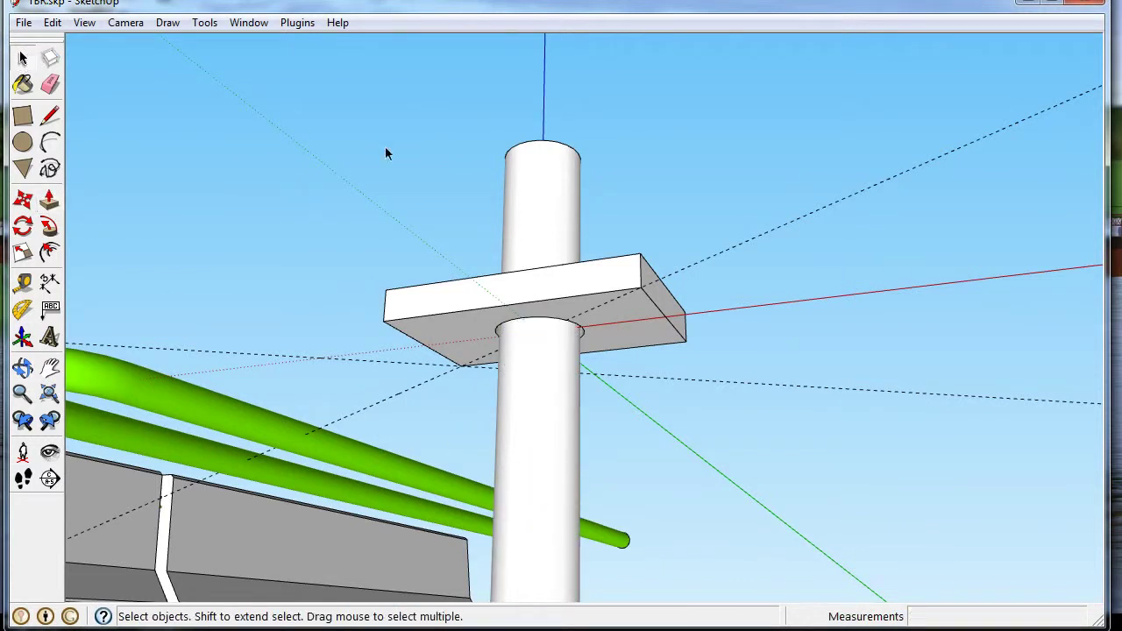
- Select the connection pin together with its top plate and make them one group
scroll(421, 158, down, 5)
middle_drag(421, 158, 649, 443)
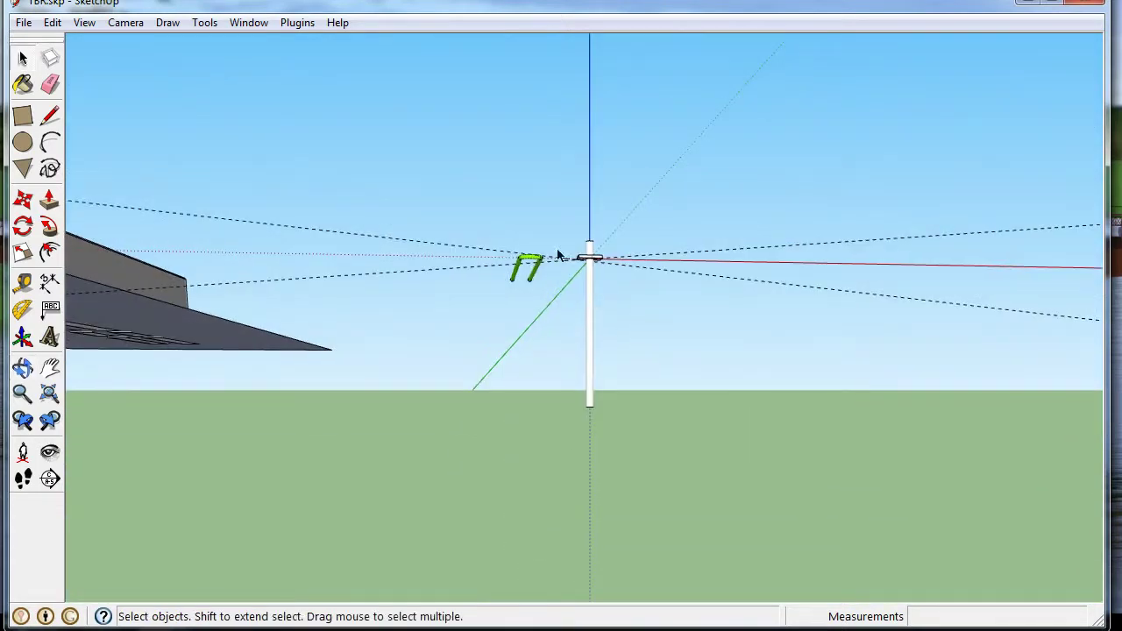
click(649, 447)
middle_drag(618, 334, 588, 285)
right_click(591, 263)
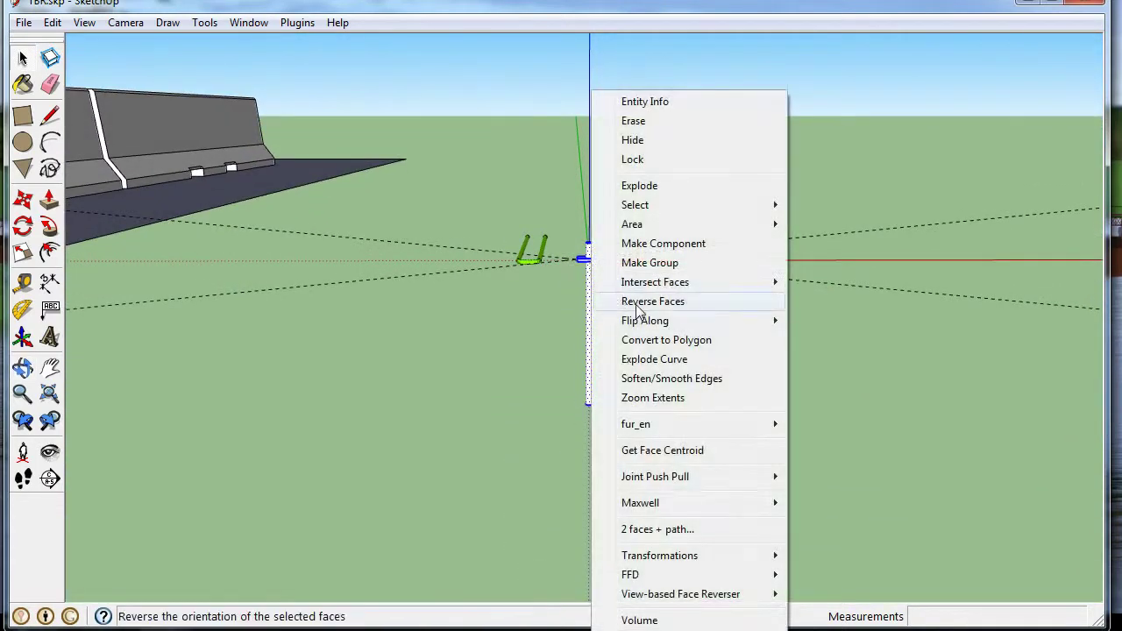
click(651, 258)
middle_drag(631, 331, 602, 375)
scroll(472, 283, up, 6)
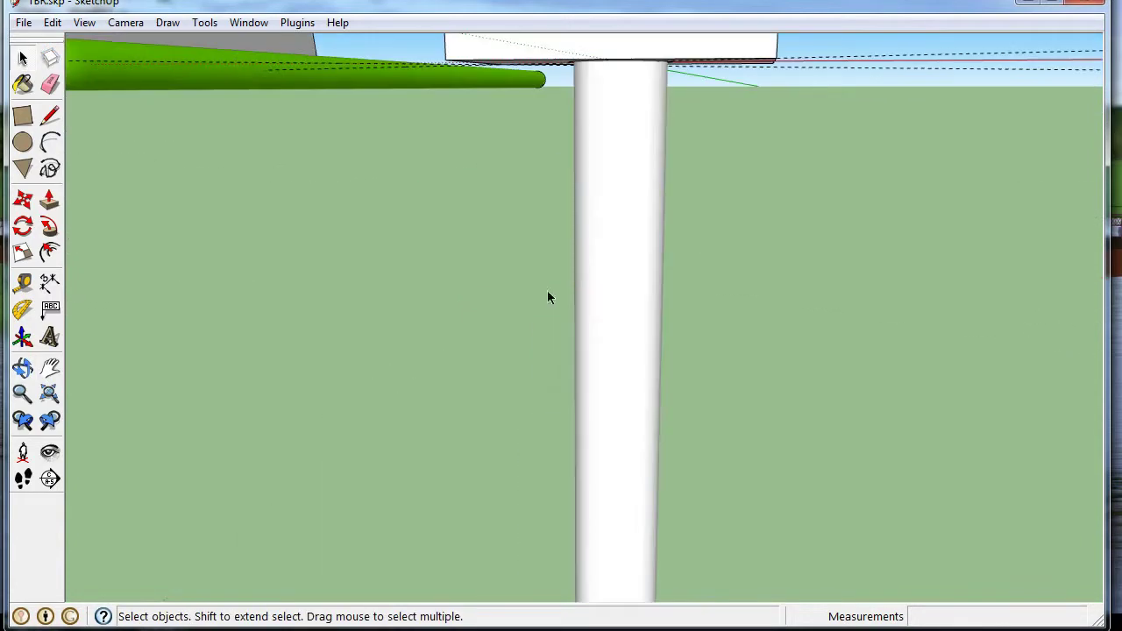
scroll(547, 298, down, 4)
mouse_move(541, 315)
middle_down()
mouse_move(583, 294)
mouse_move(526, 317)
middle_up()
- Open the new group and paint the whole connection pin with the red Color_A02
click(520, 304)
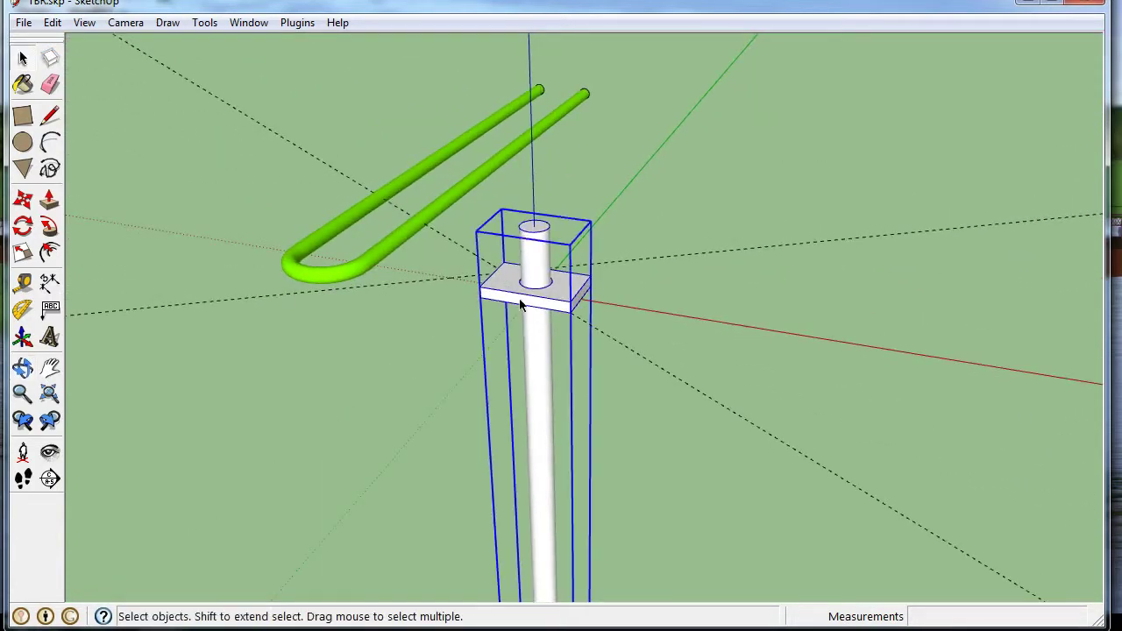
double_click(495, 295)
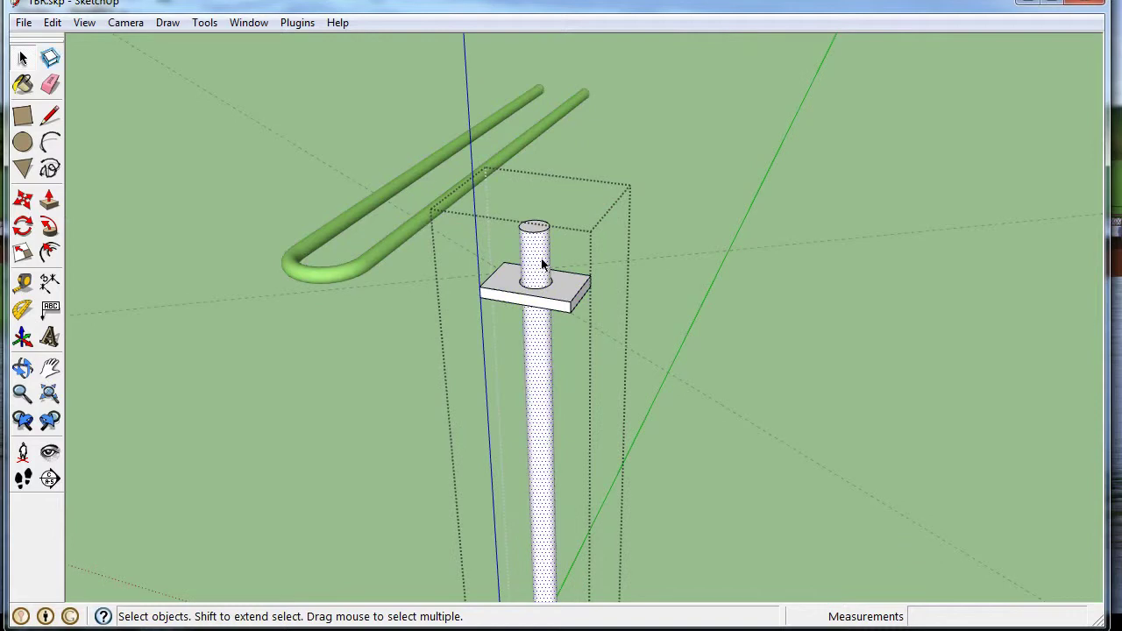
double_click(542, 252)
key(b)
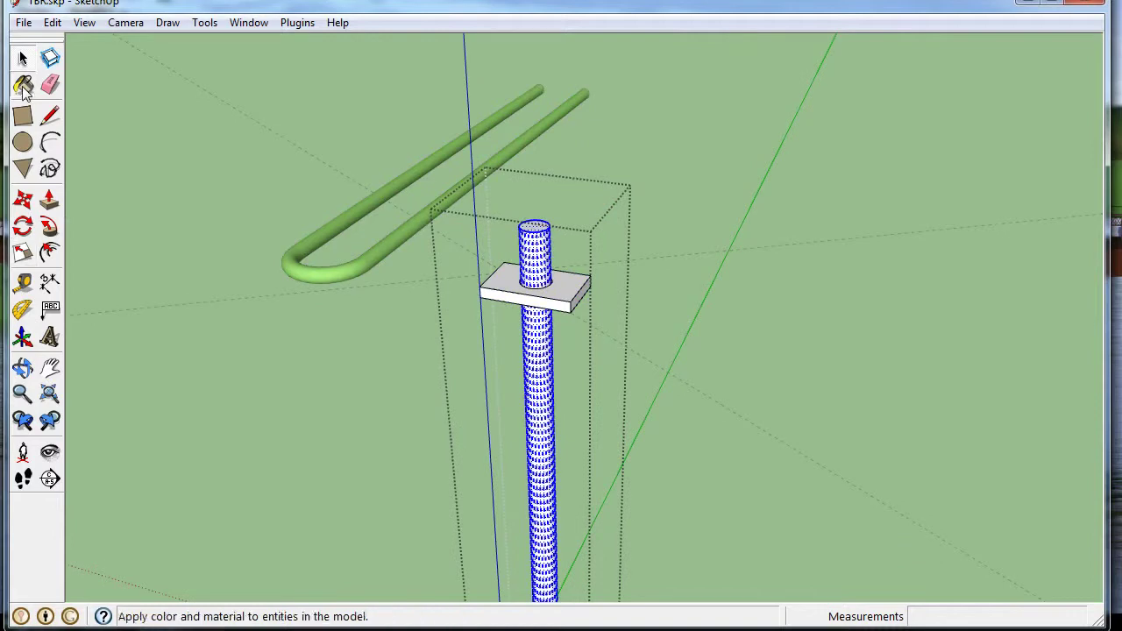
key(alt)
click(914, 280)
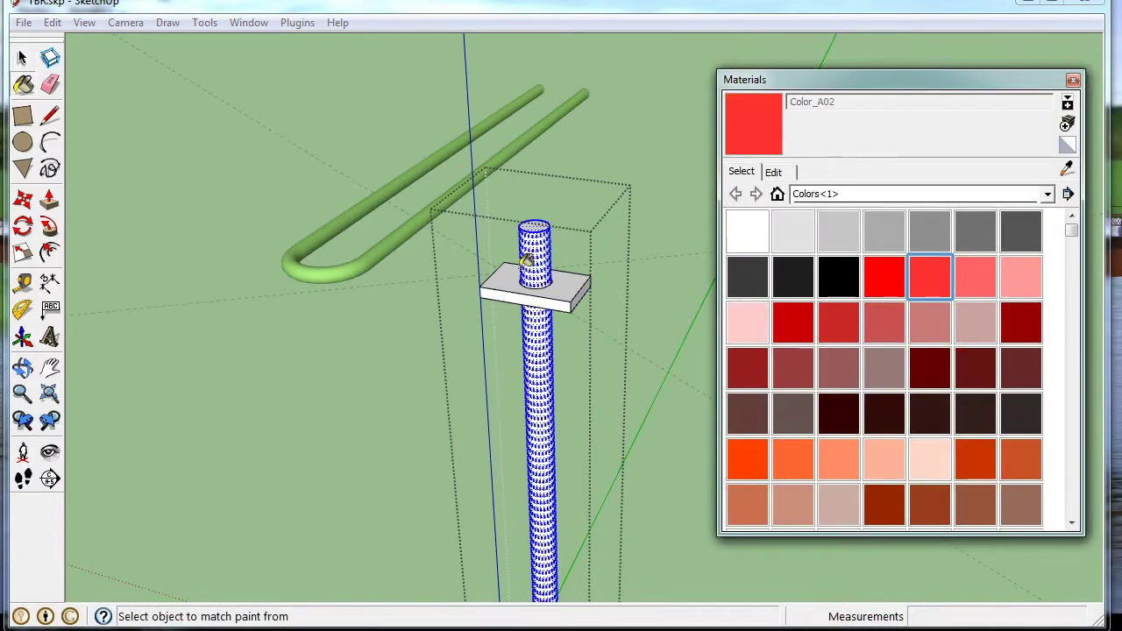
click(528, 254)
- Open the nested top plate group and paint the plate with the orange Color_B02
click(23, 57)
double_click(501, 295)
click(499, 296)
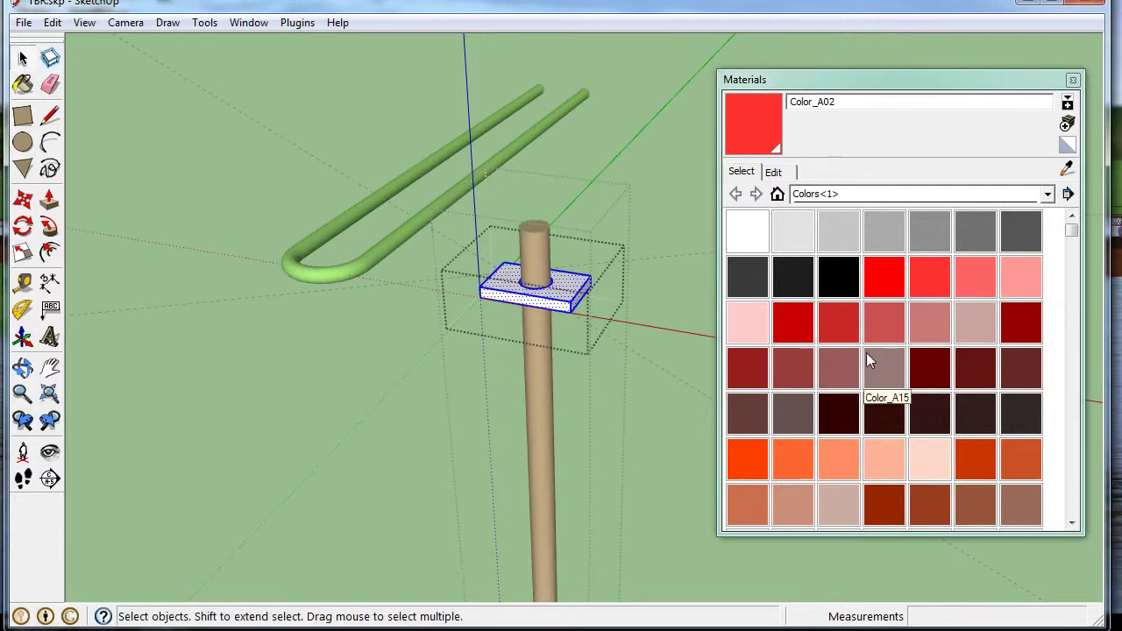
click(751, 460)
click(793, 457)
click(536, 285)
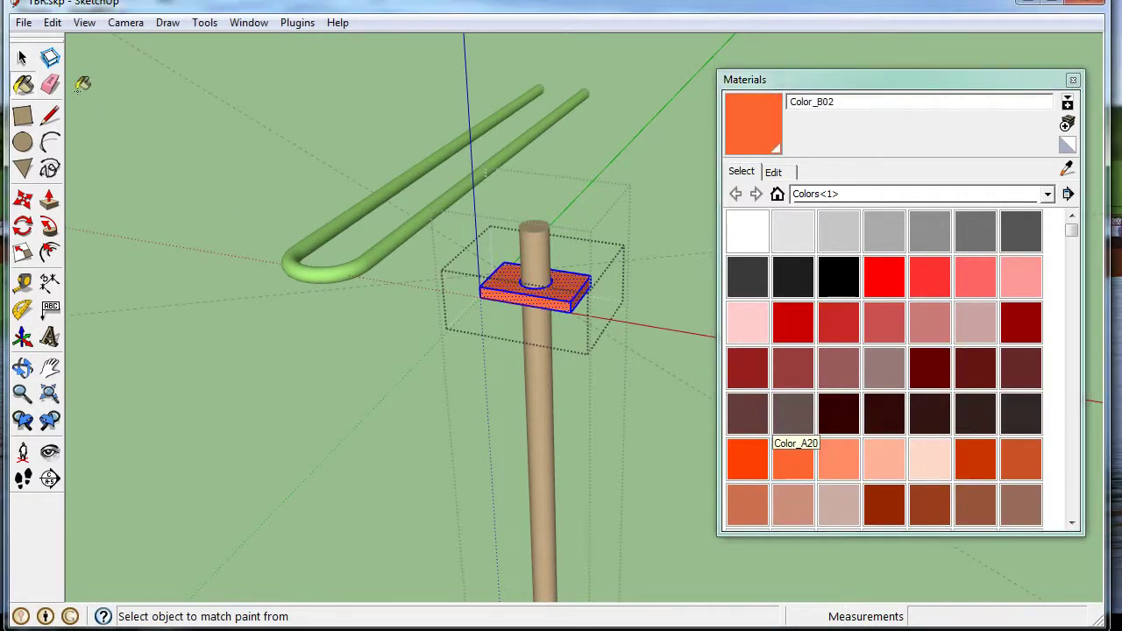
click(23, 58)
- Close the pin group and examine how the existing pin, plate and loop bars join the barrier segments
scroll(378, 371, down, 5)
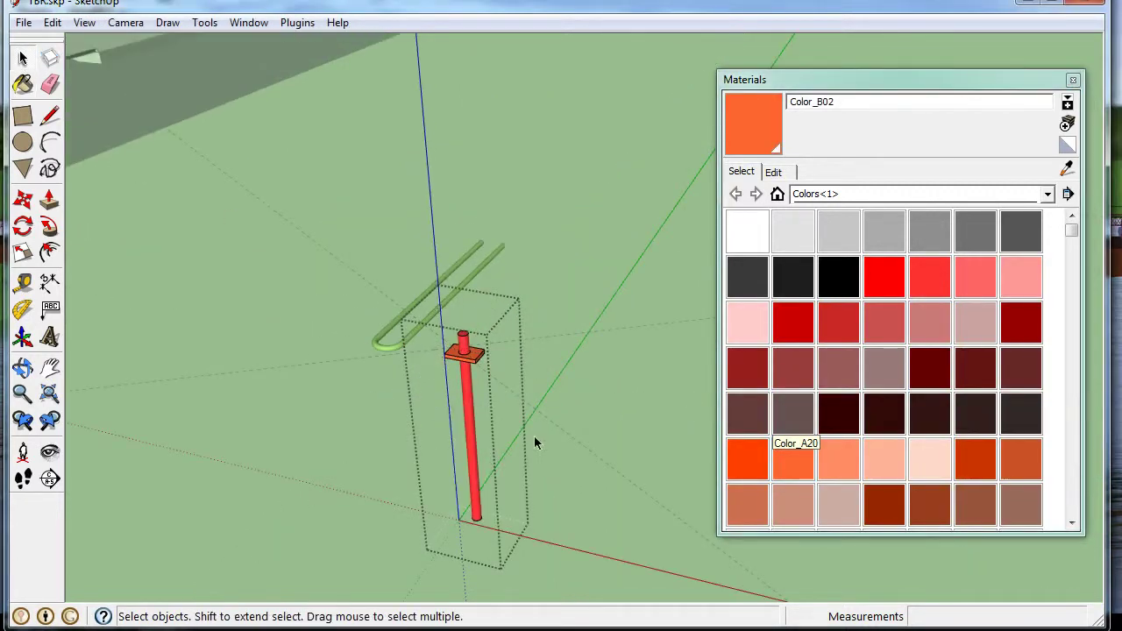
scroll(596, 390, down, 5)
middle_drag(596, 388, 555, 407)
scroll(259, 253, up, 10)
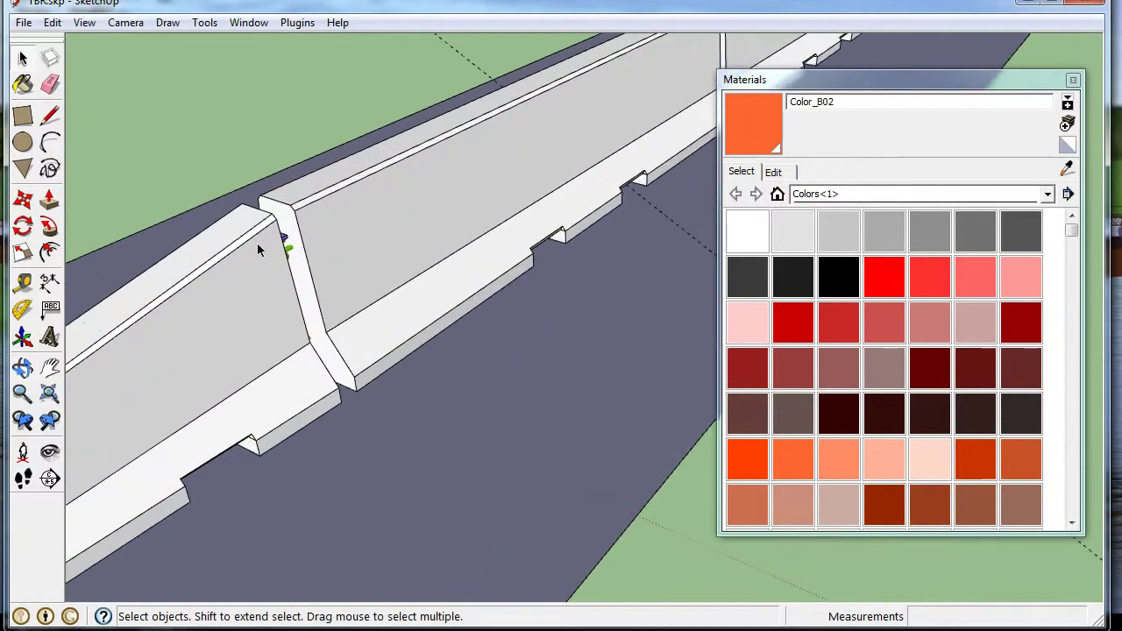
scroll(186, 125, up, 4)
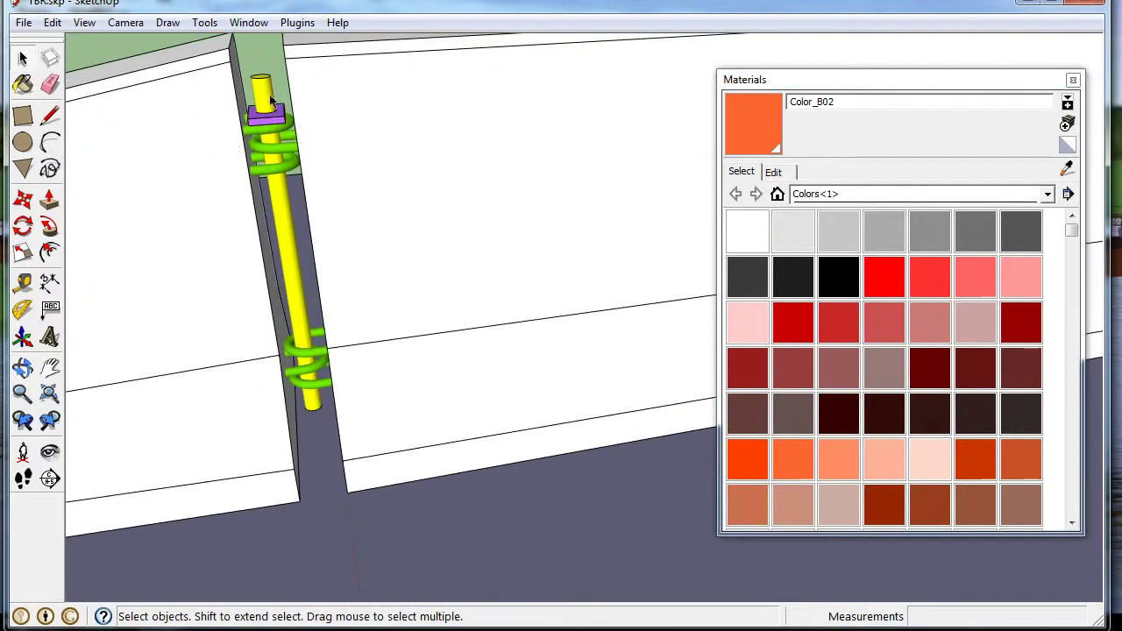
click(256, 95)
click(286, 171)
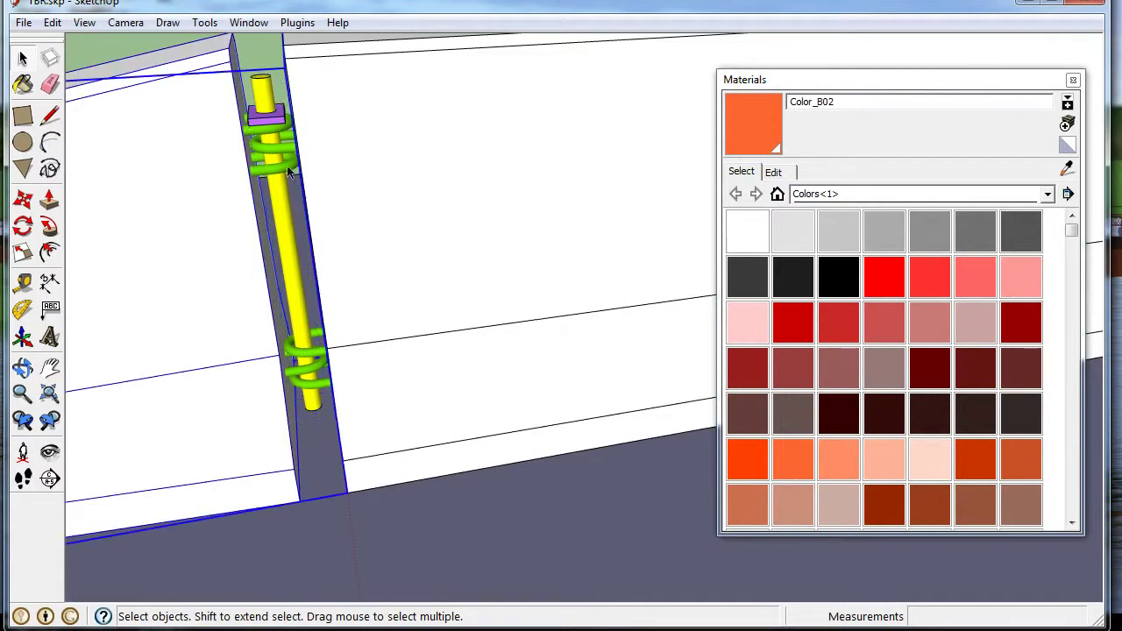
middle_drag(289, 176, 466, 416)
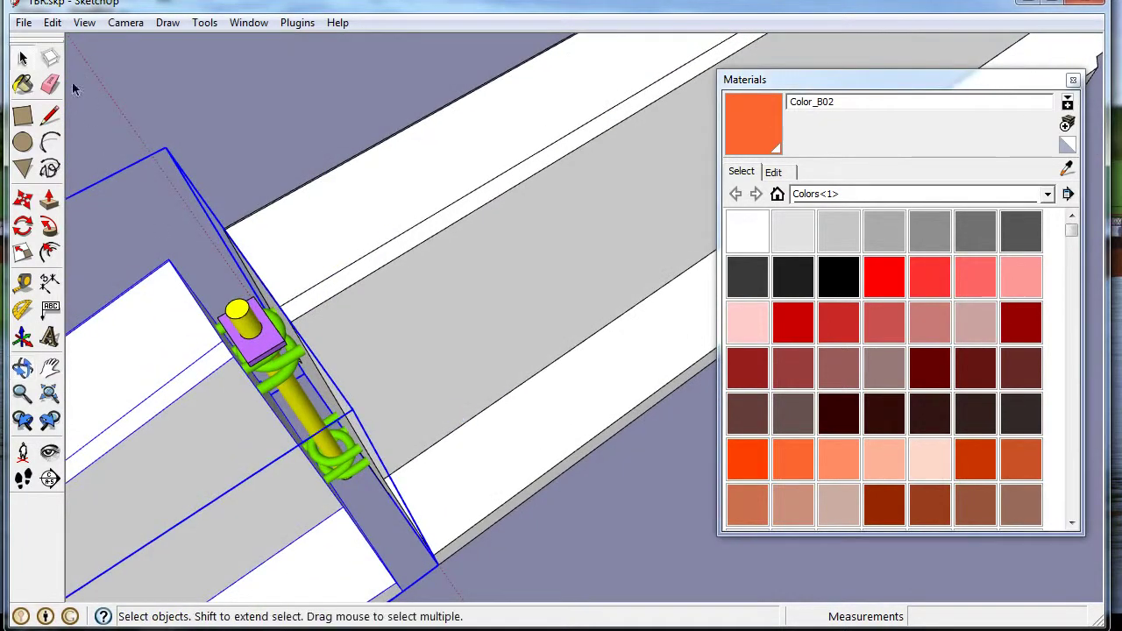
scroll(245, 107, down, 8)
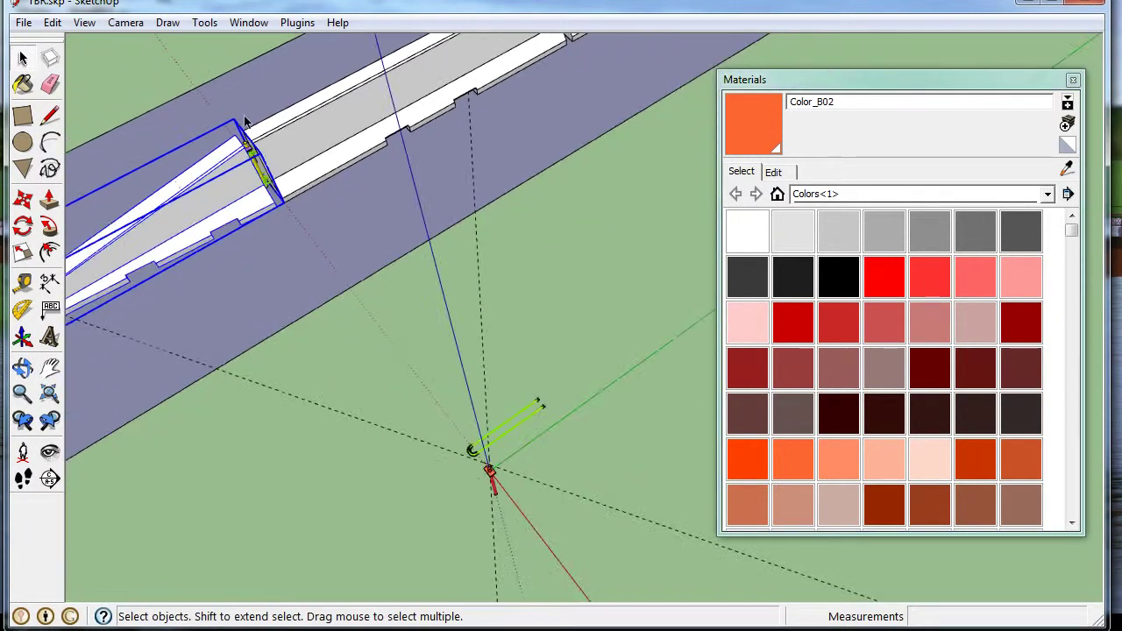
scroll(517, 485, up, 2)
scroll(517, 484, up, 5)
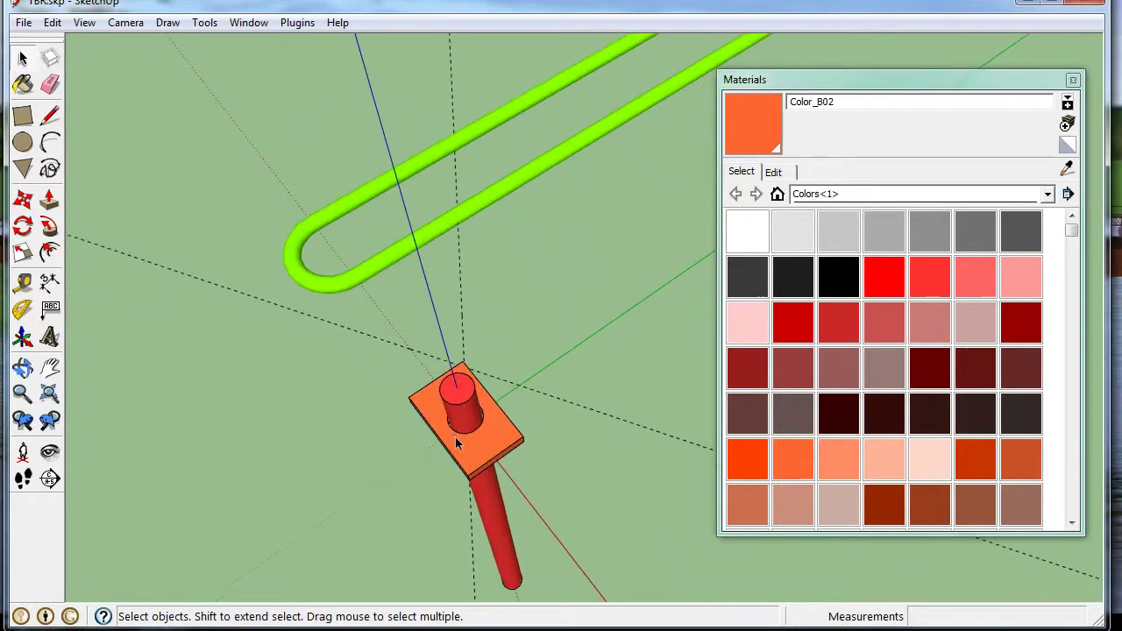
middle_drag(343, 412, 137, 155)
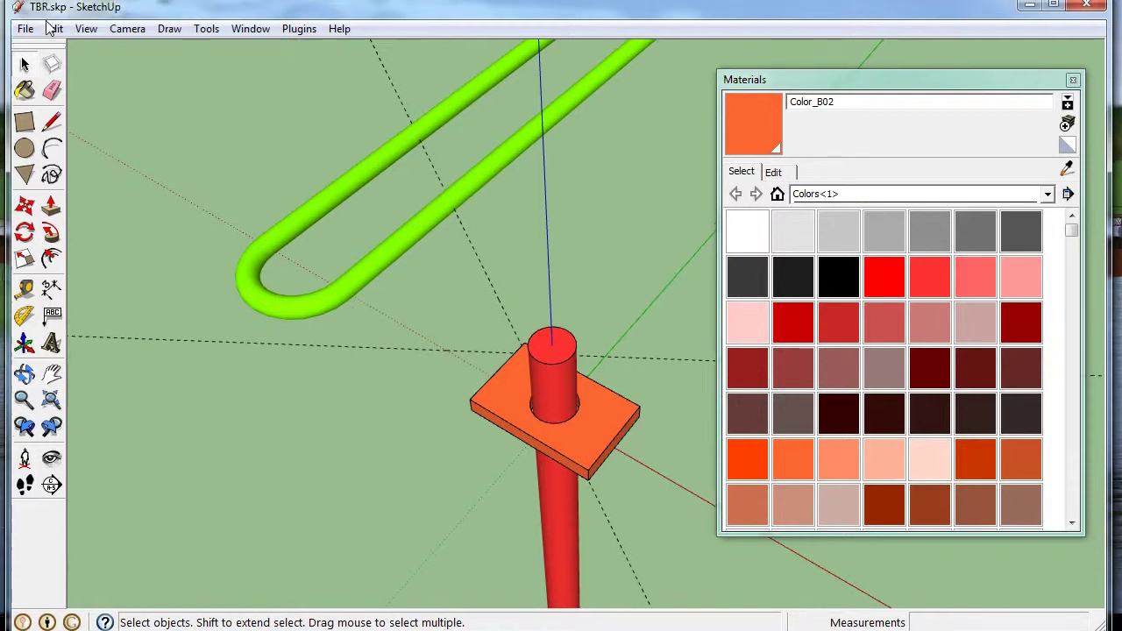
- Delete all guides from the model
click(52, 22)
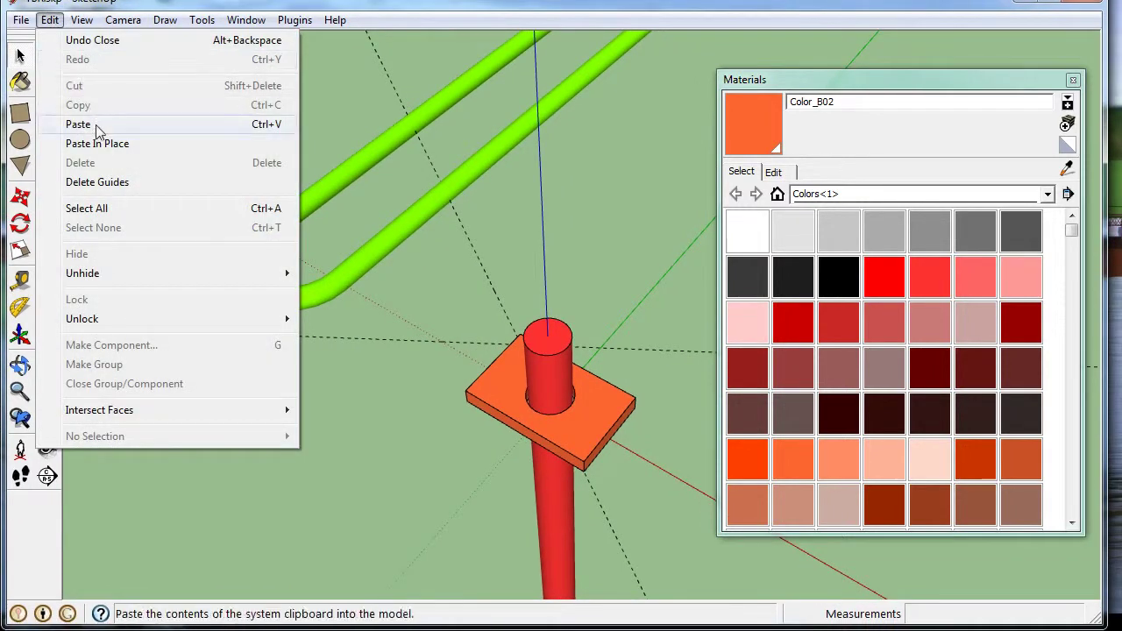
click(111, 183)
scroll(132, 173, down, 3)
scroll(508, 368, down, 2)
scroll(504, 343, down, 2)
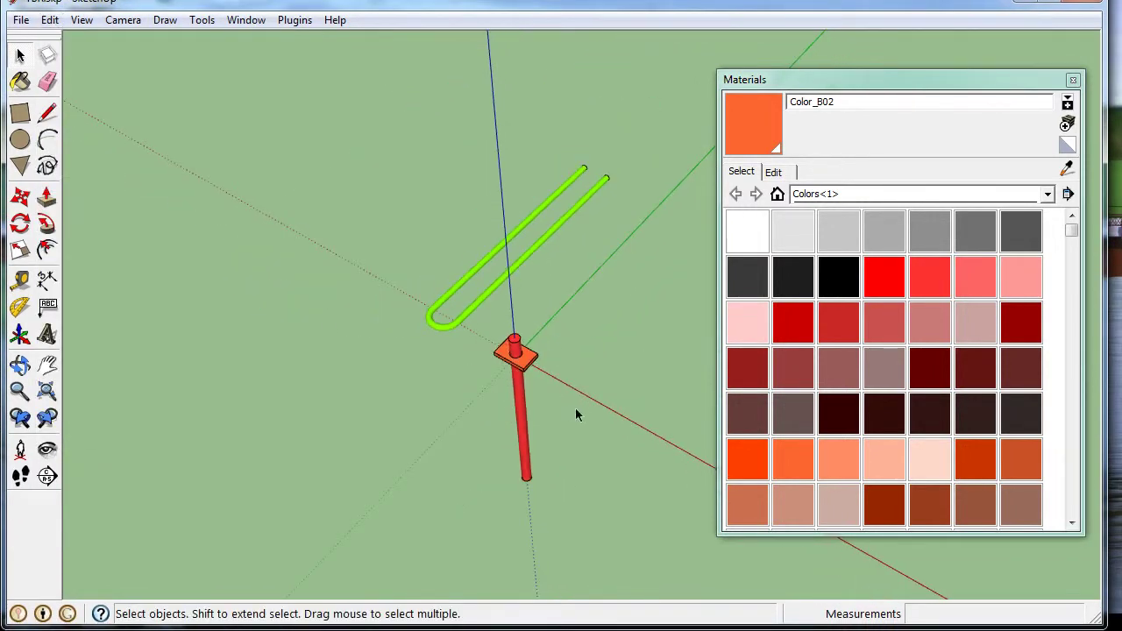
mouse_move(575, 407)
middle_down()
mouse_move(576, 388)
mouse_move(564, 396)
middle_up()
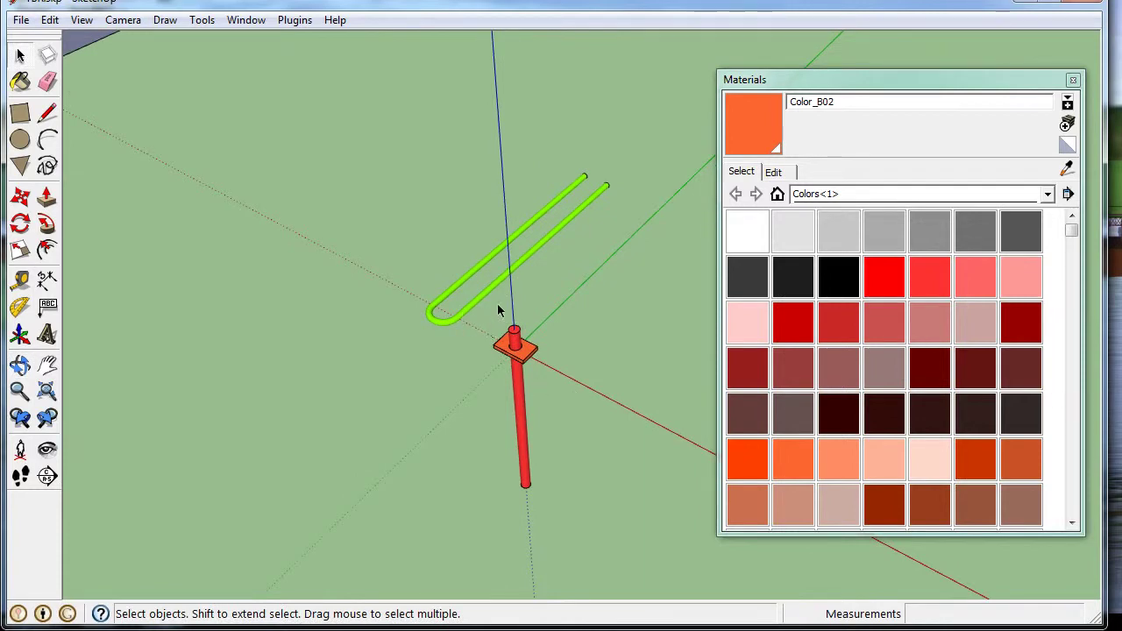
scroll(507, 275, down, 4)
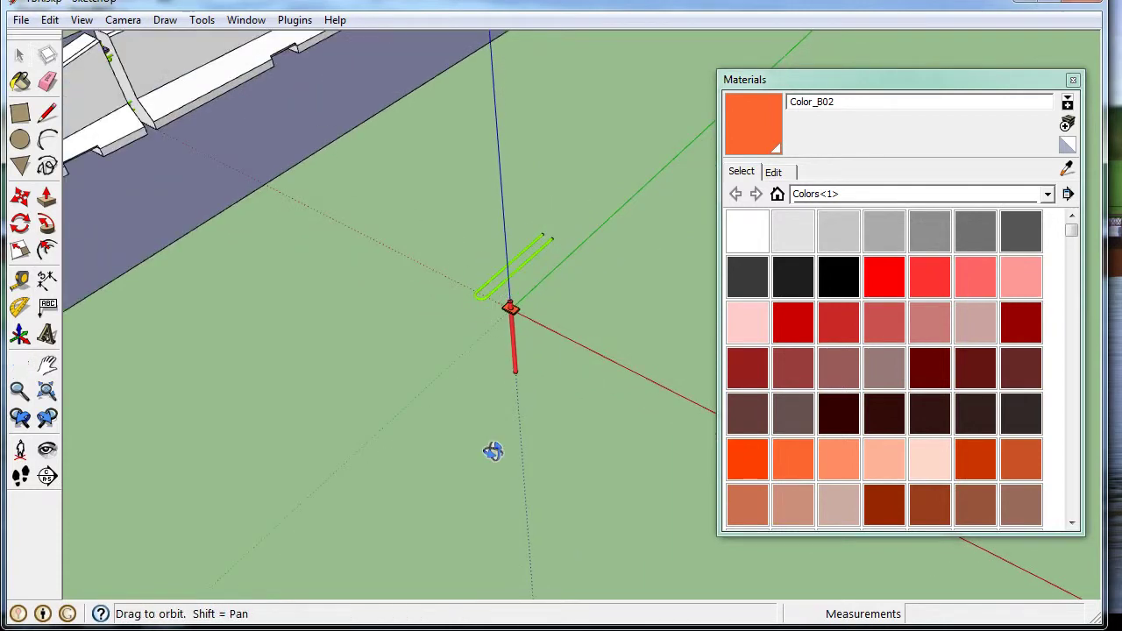